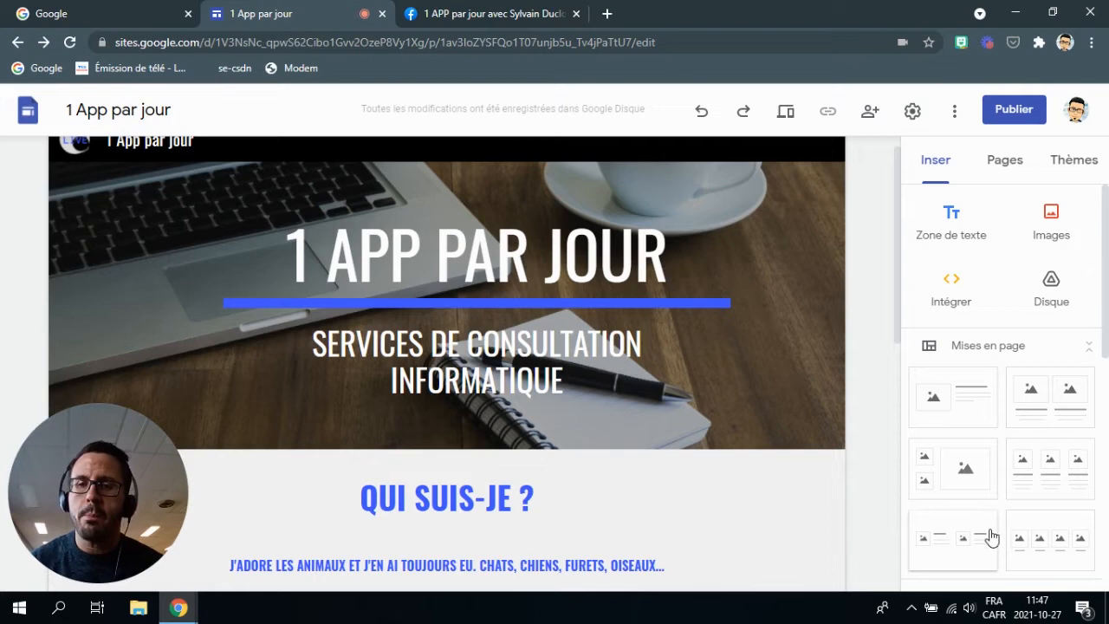
# Scroll the home page, then display the site's page list, which holds only Accueil.
pyautogui.scroll(-5, 532, 370)
pyautogui.scroll(-2, 564, 357)
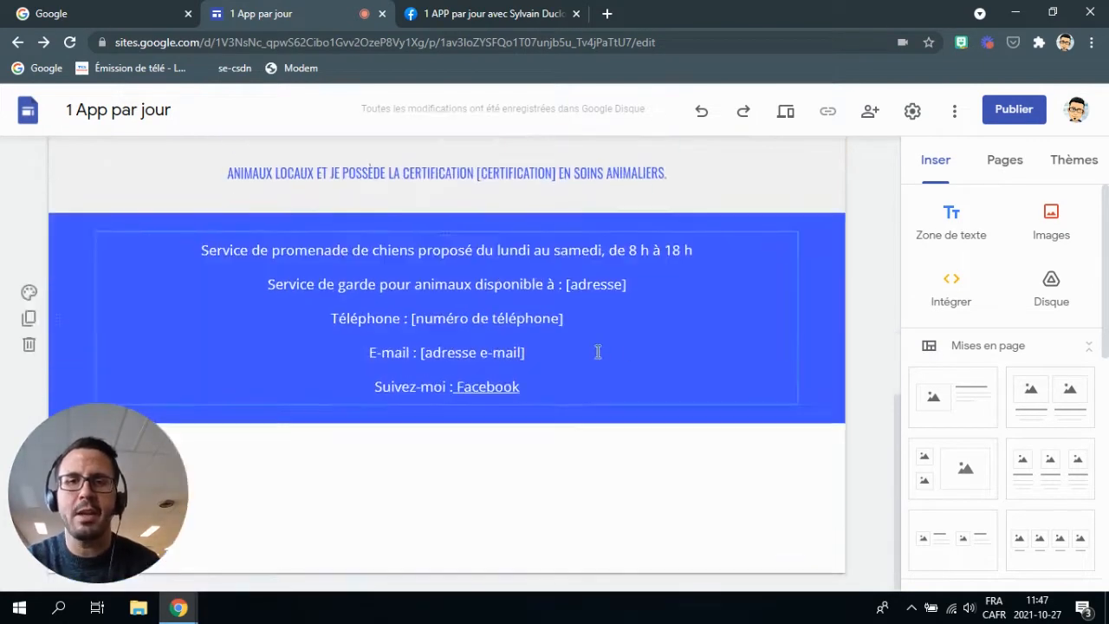
pyautogui.scroll(7, 589, 352)
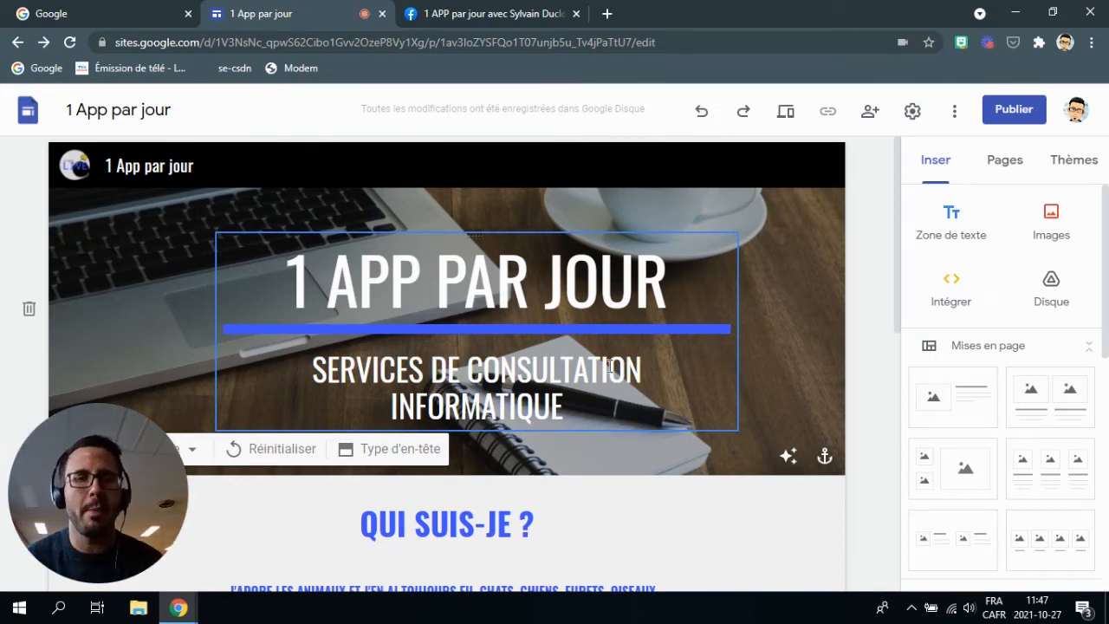
pyautogui.click(1012, 164)
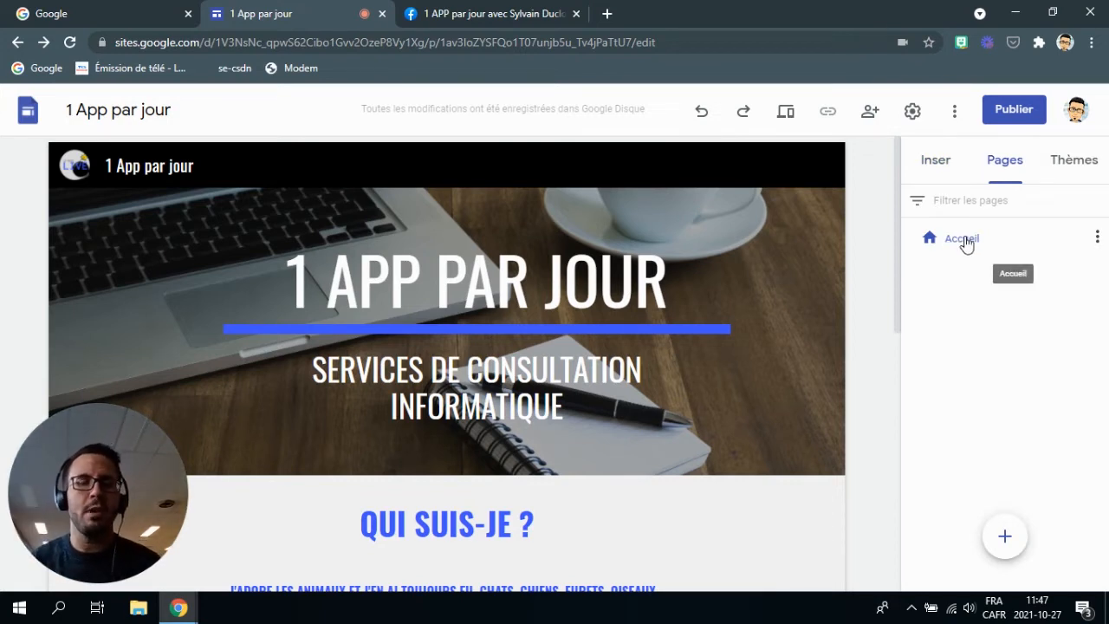
# Create a new page named 'Mon équipe' and show it in the navigation sidebar.
pyautogui.moveTo(1011, 547)
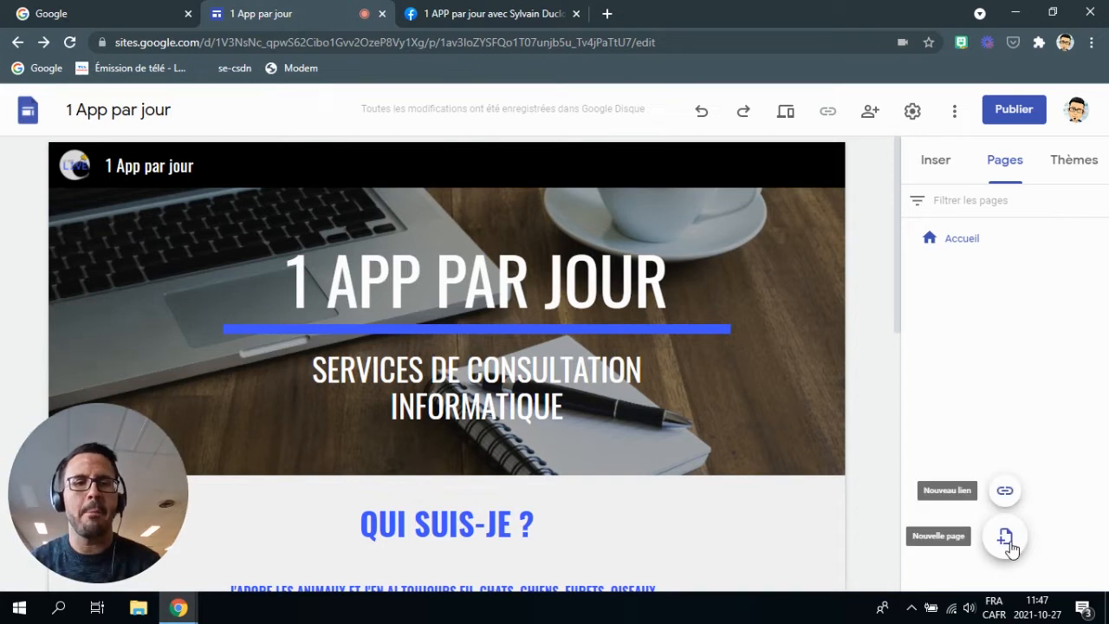
pyautogui.click(1005, 538)
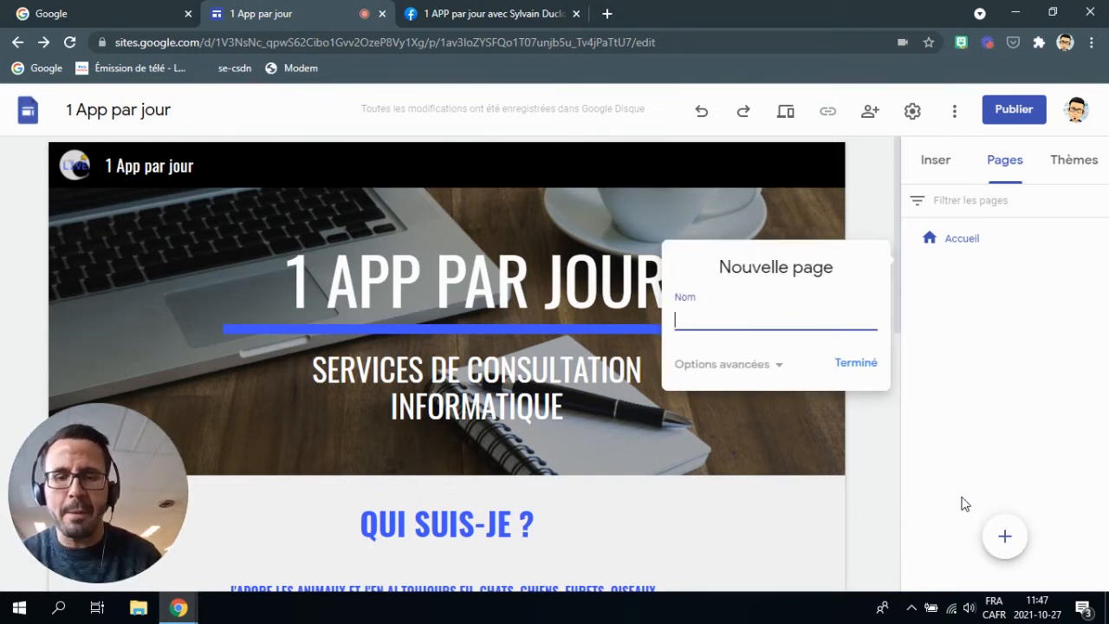
pyautogui.write('Mon équipe')
pyautogui.click(850, 371)
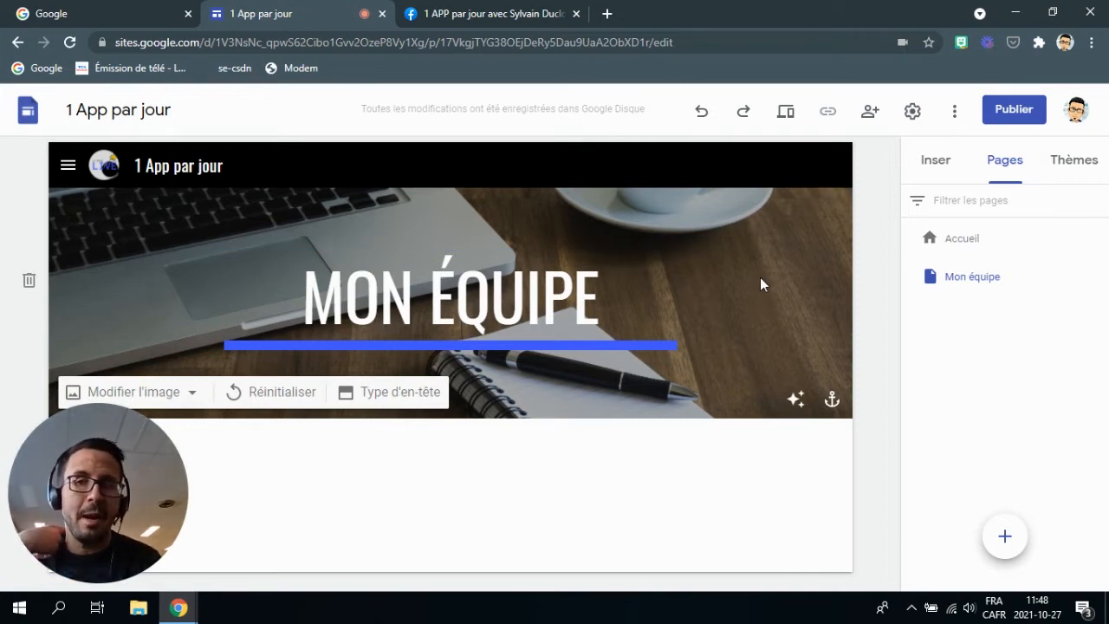
pyautogui.click(70, 170)
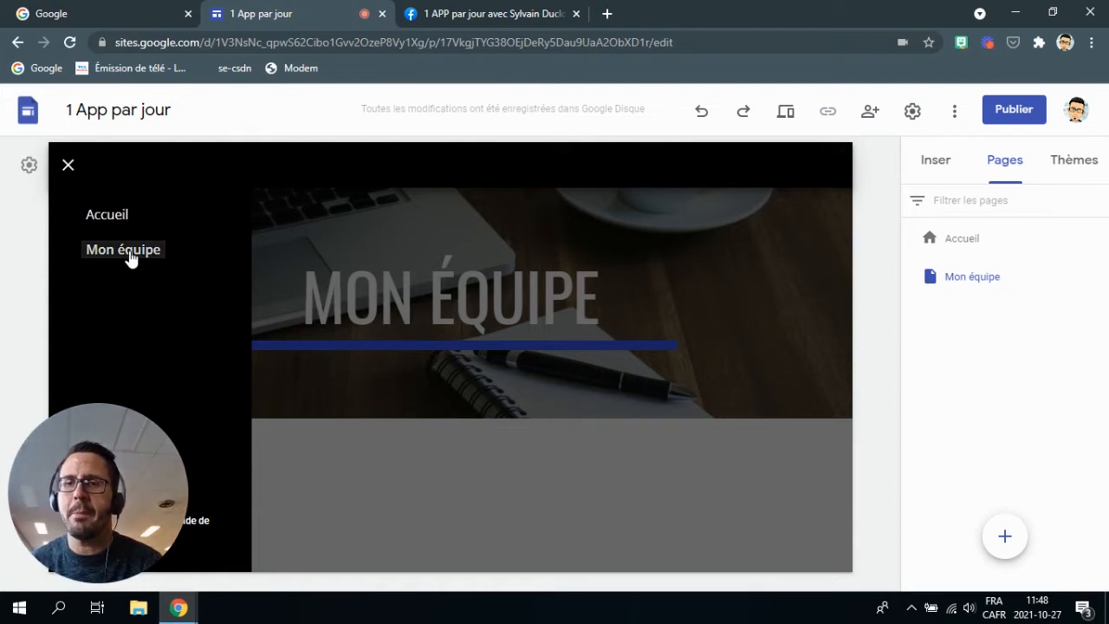
# Set the site navigation mode to 'En haut' so page links sit across the header.
pyautogui.click(460, 464)
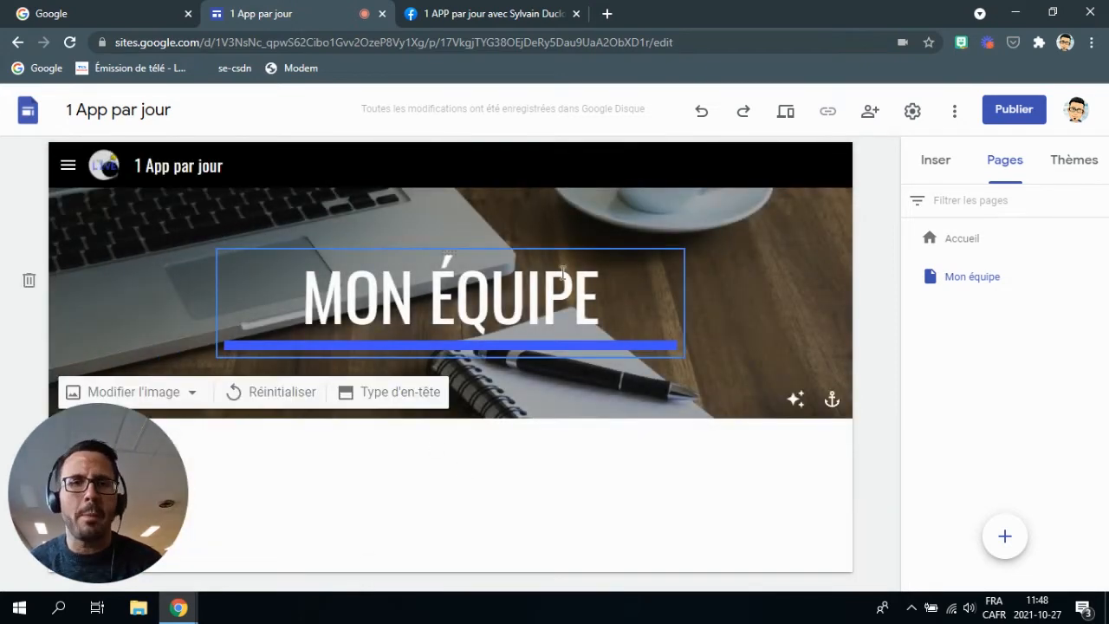
pyautogui.click(913, 111)
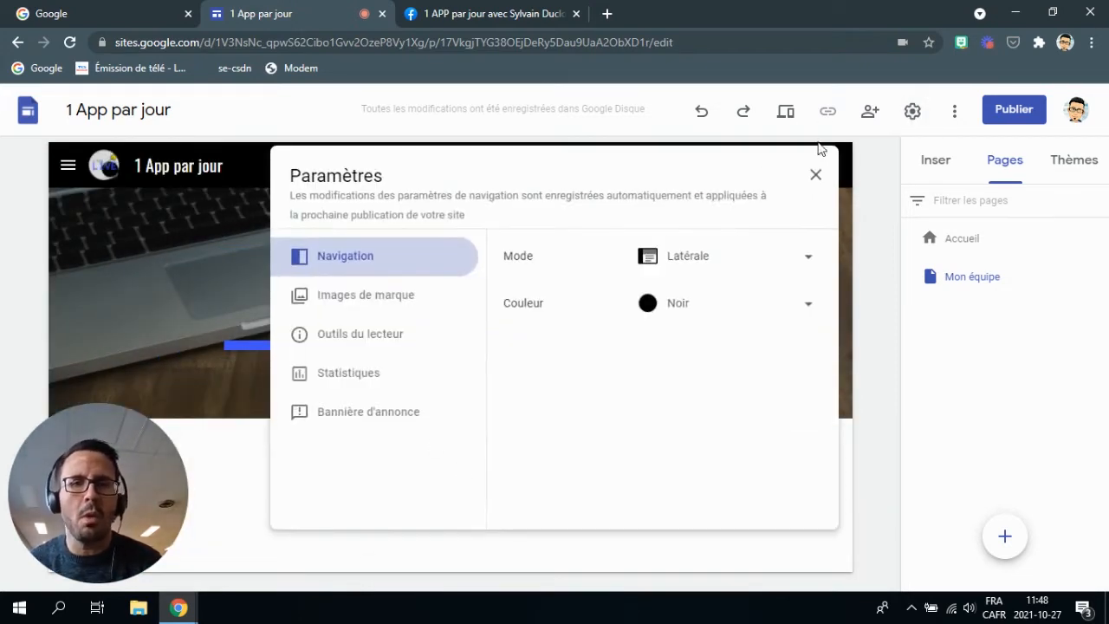
pyautogui.click(796, 255)
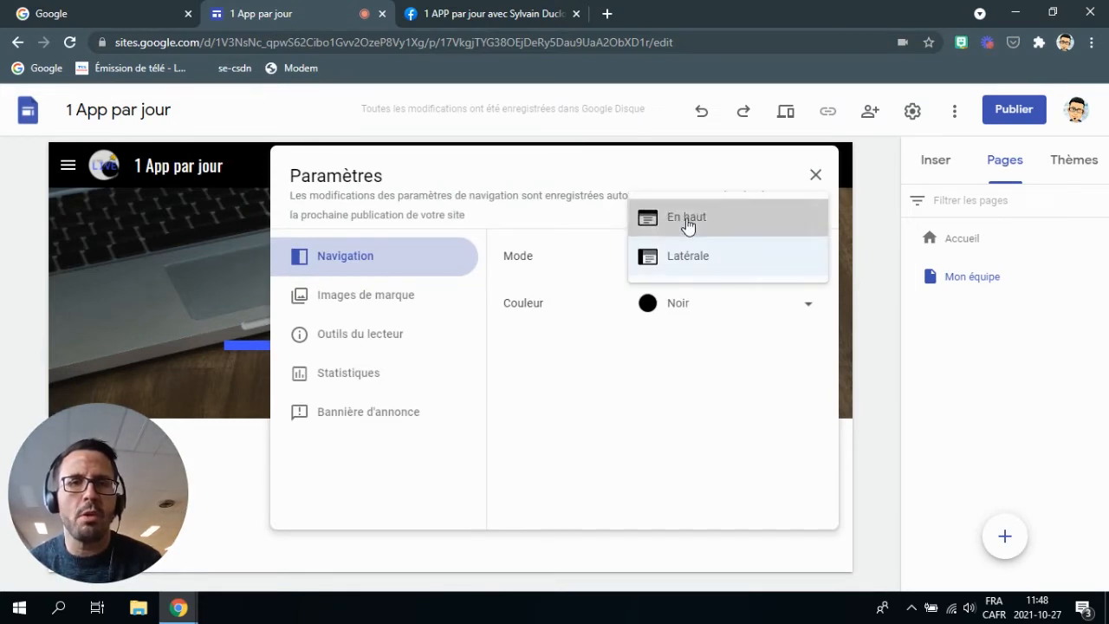
pyautogui.click(685, 225)
pyautogui.click(814, 176)
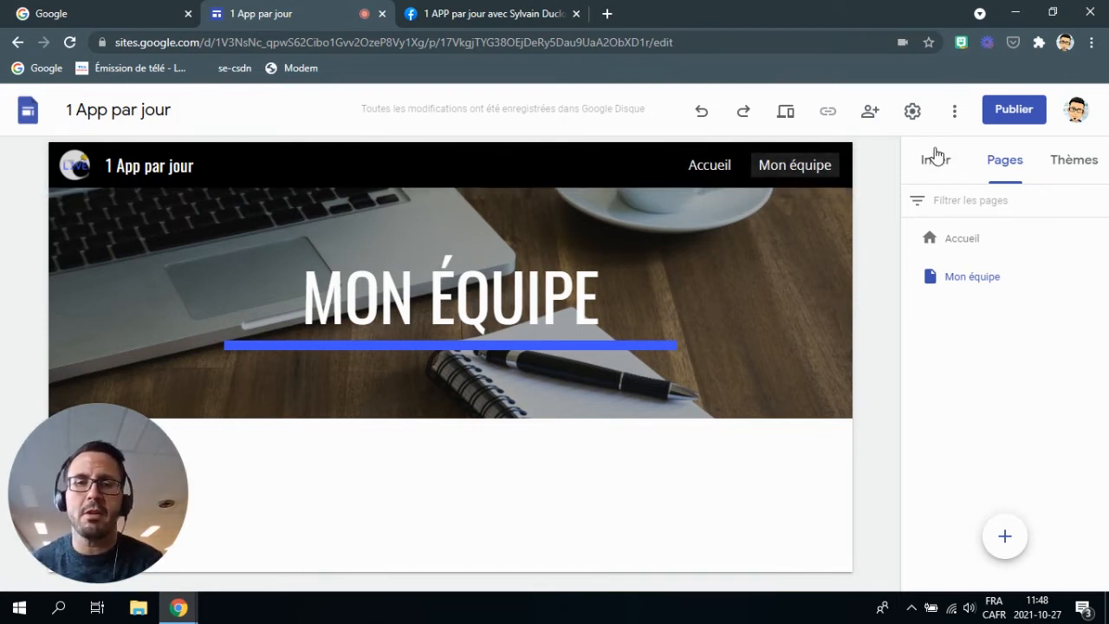
pyautogui.click(955, 278)
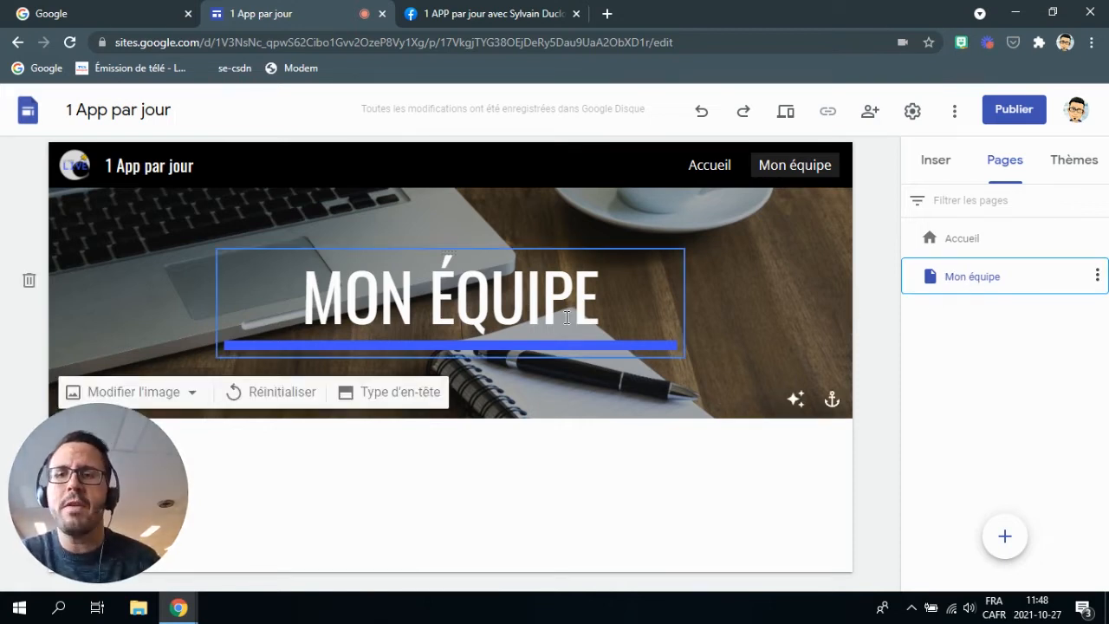
pyautogui.click(462, 482)
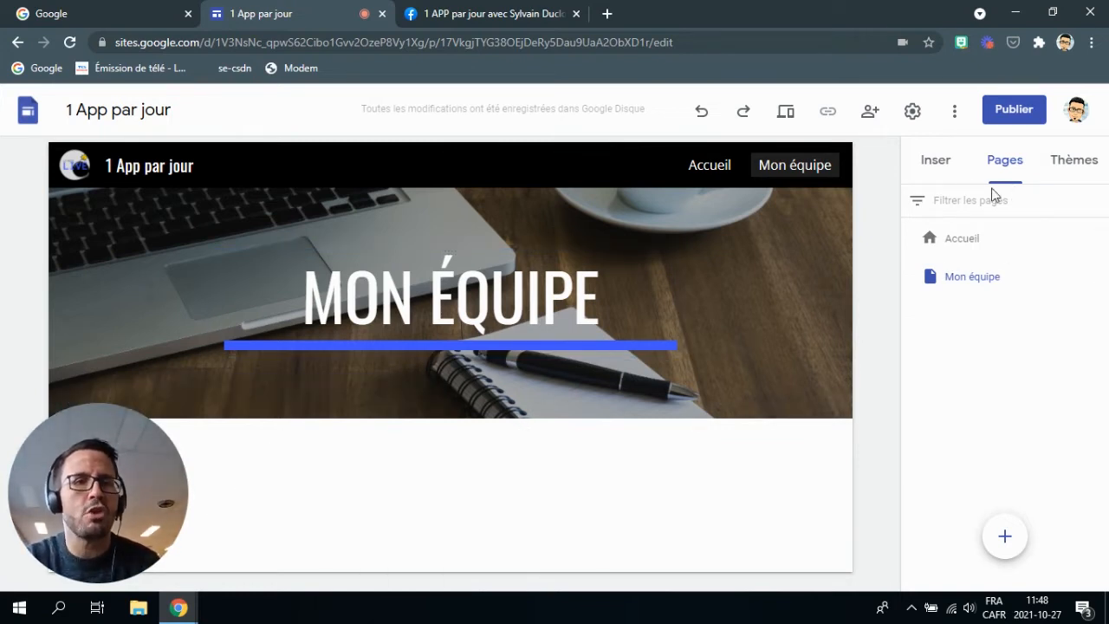
pyautogui.click(937, 165)
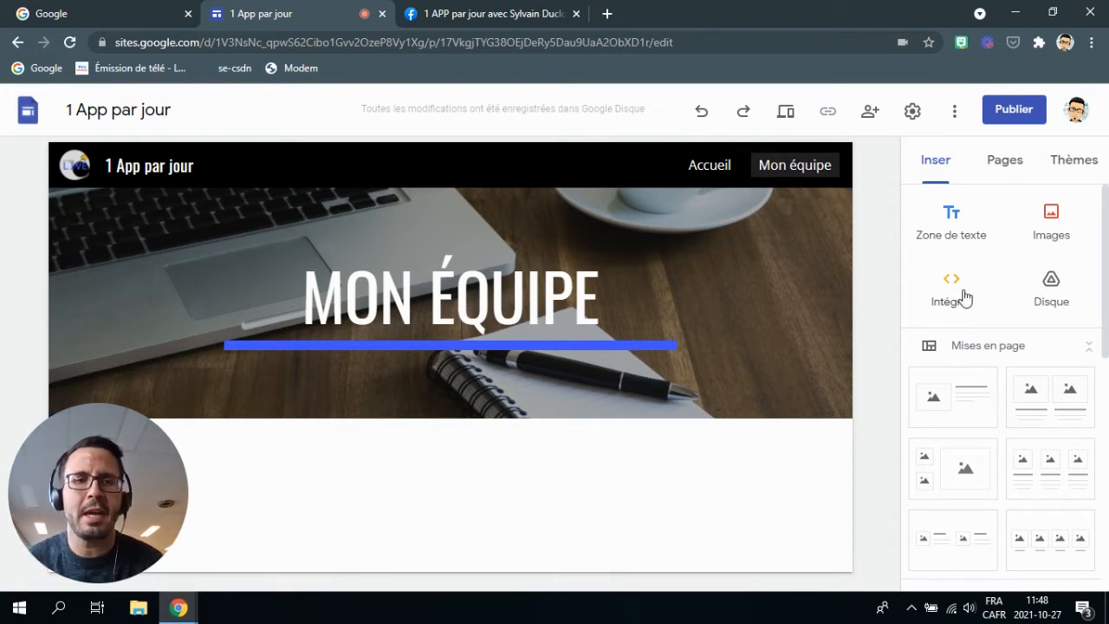
pyautogui.click(951, 237)
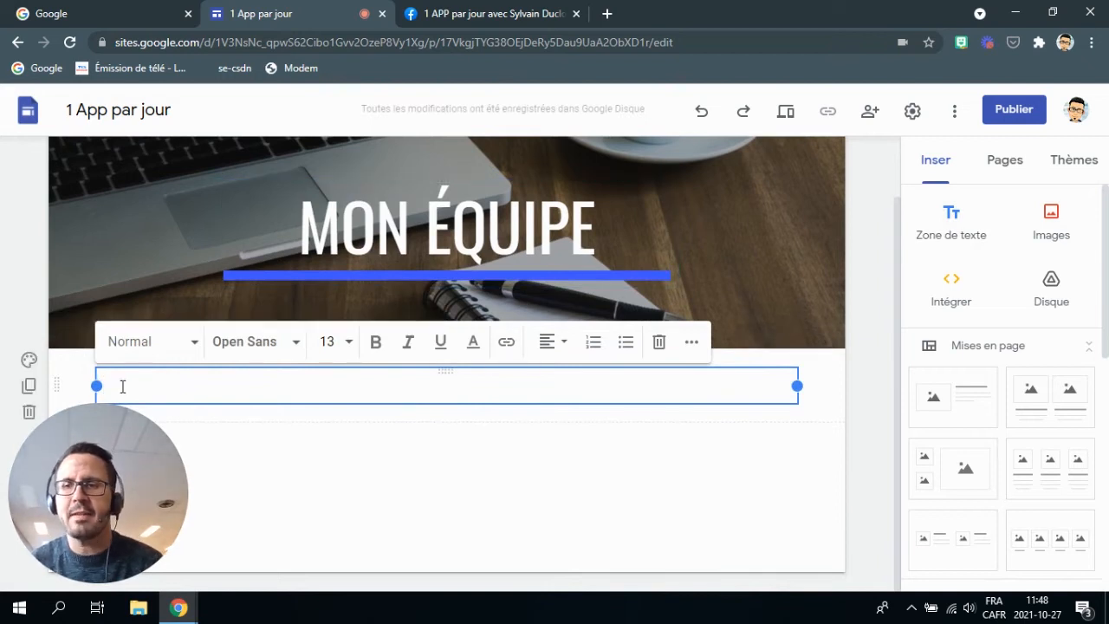
pyautogui.write('hi i3oryi ')
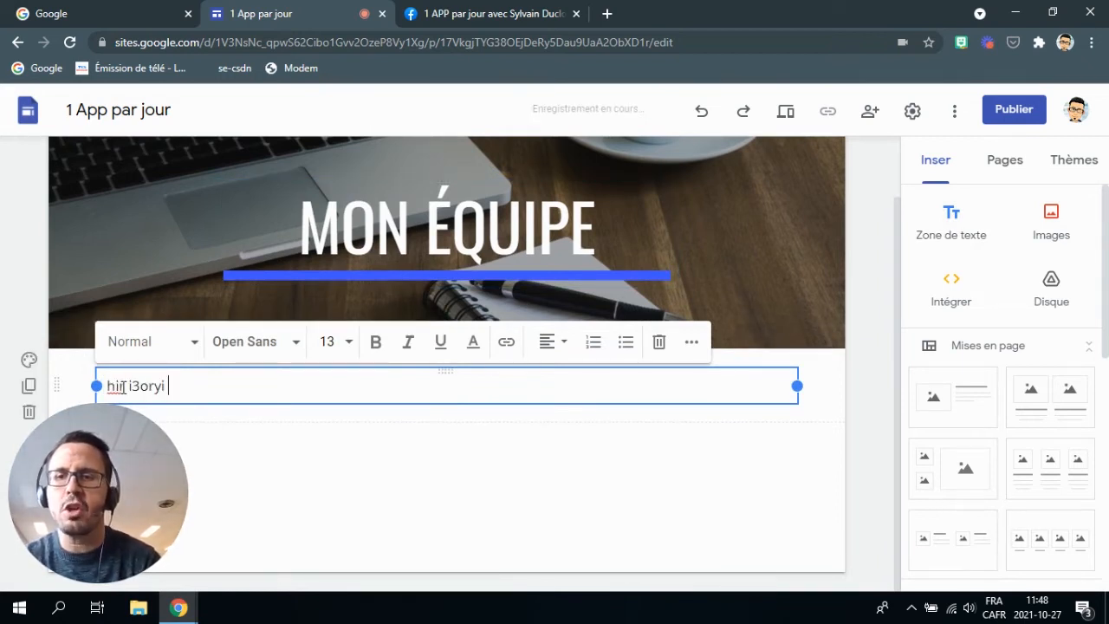
pyautogui.write('2o3i r2oit2 itoi2y 2ti2t y32 o2it2')
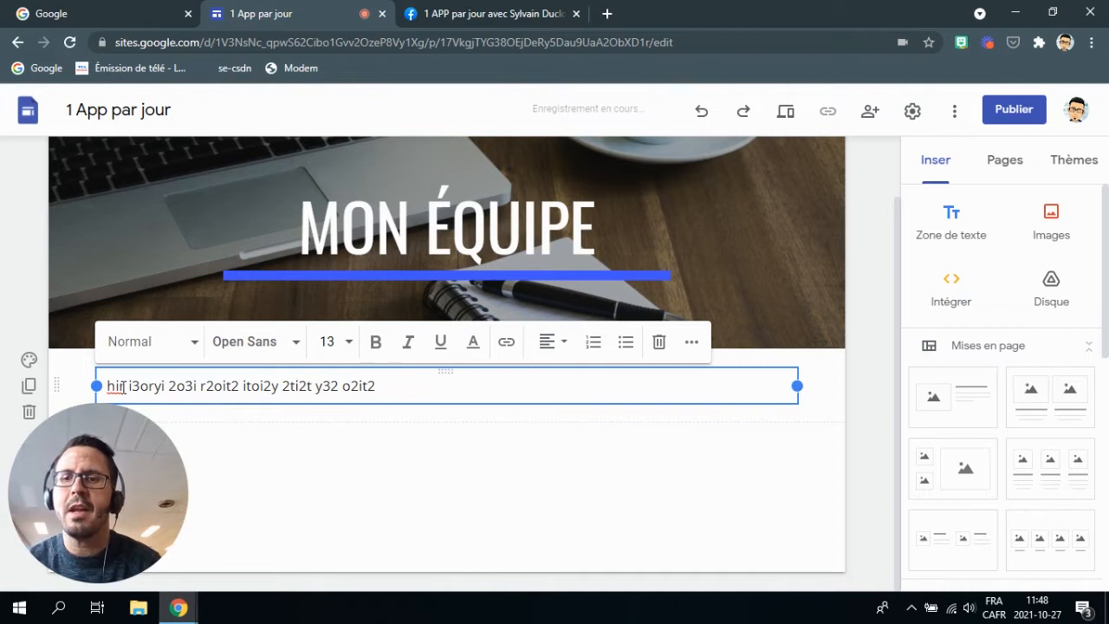
pyautogui.moveTo(386, 385); pyautogui.dragTo(183, 386)
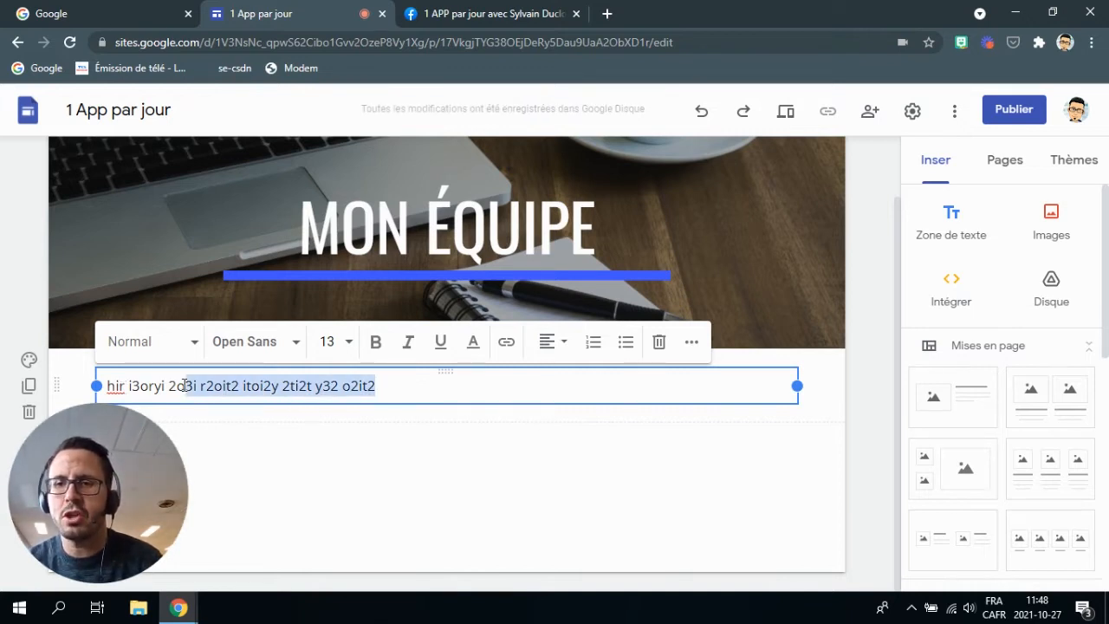
pyautogui.click(394, 389)
pyautogui.press('Return')
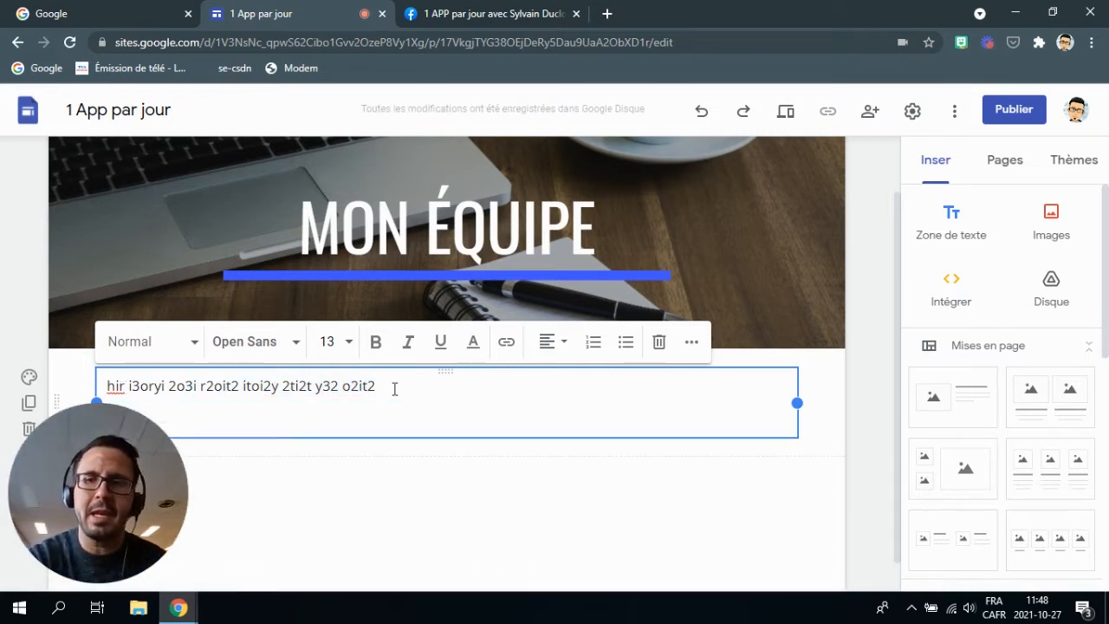
pyautogui.write('4oyit  3ytoi3yot3t 34')
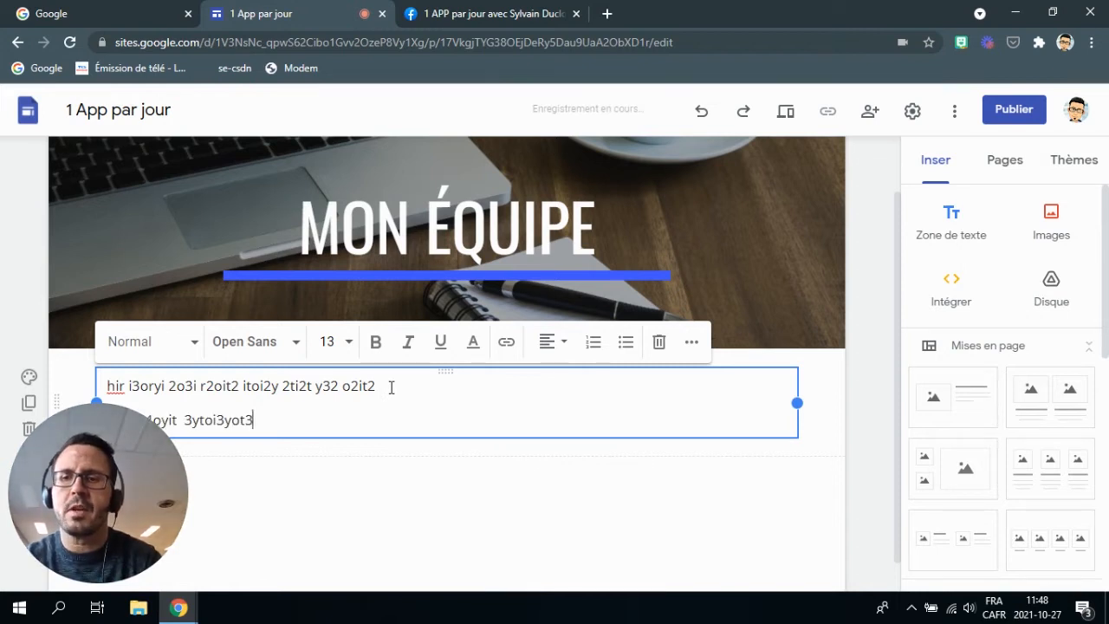
pyautogui.moveTo(391, 387); pyautogui.dragTo(82, 389)
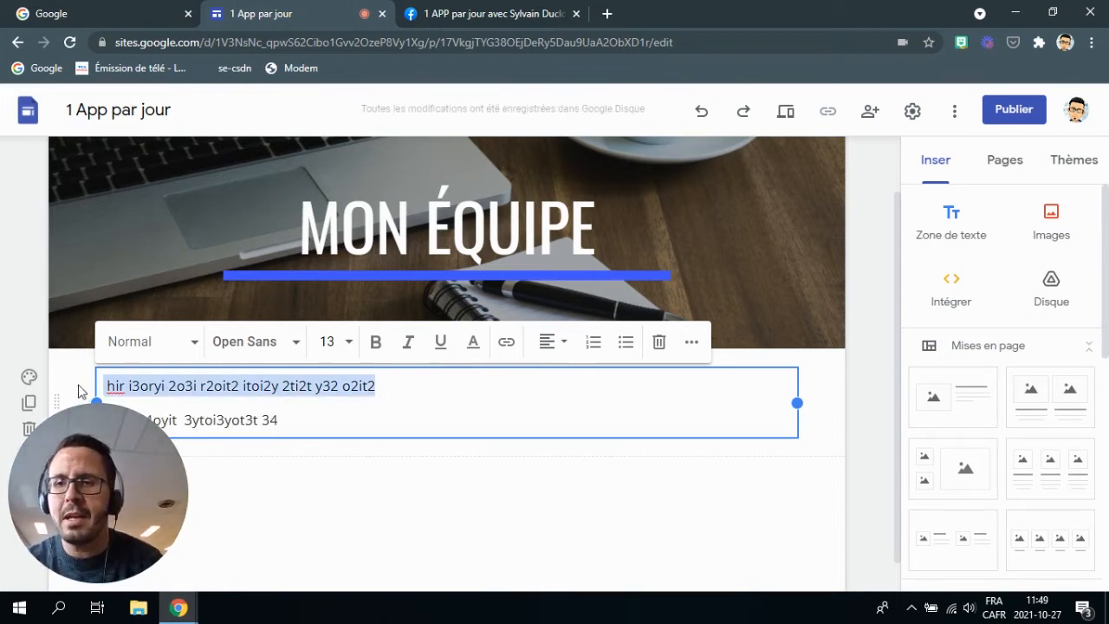
pyautogui.click(375, 342)
pyautogui.click(442, 347)
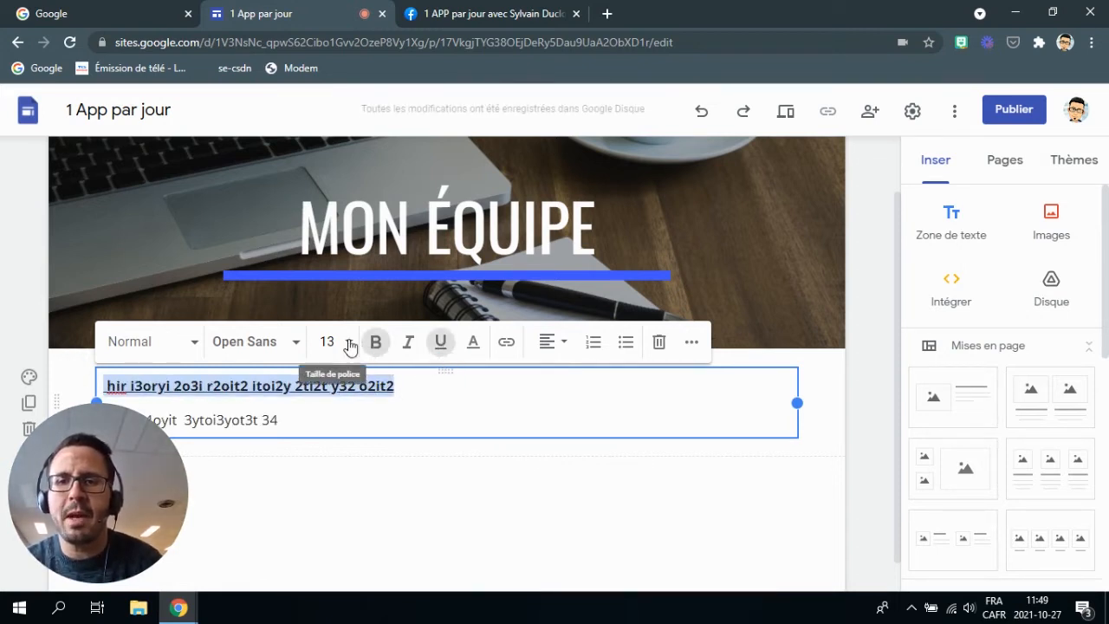
pyautogui.click(346, 341)
pyautogui.scroll(-2, 325, 511)
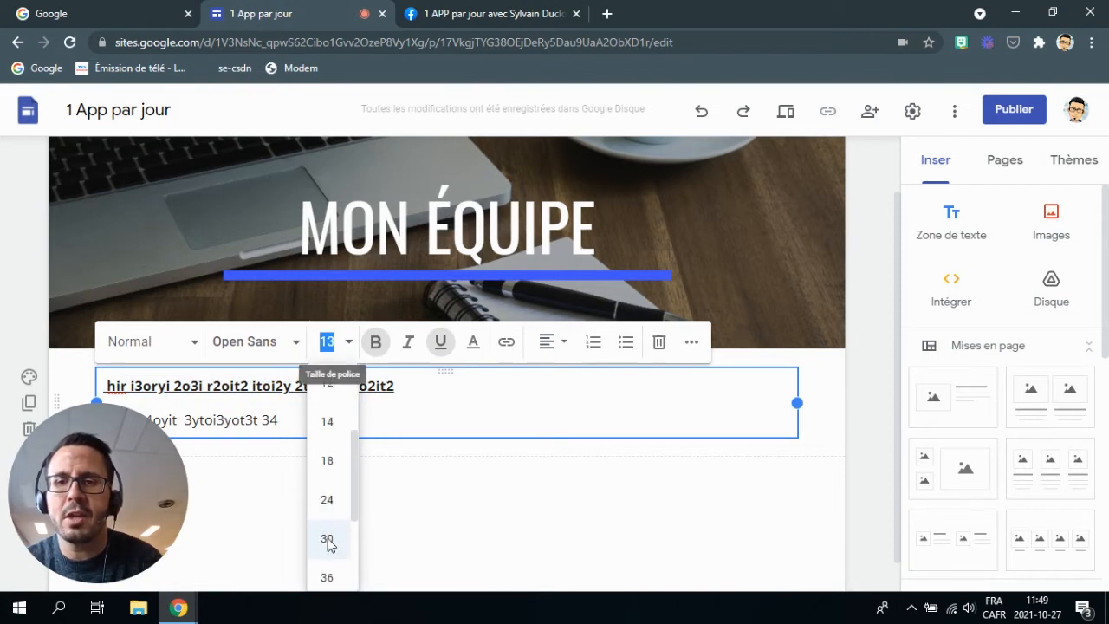
pyautogui.click(326, 538)
pyautogui.scroll(-1, 390, 364)
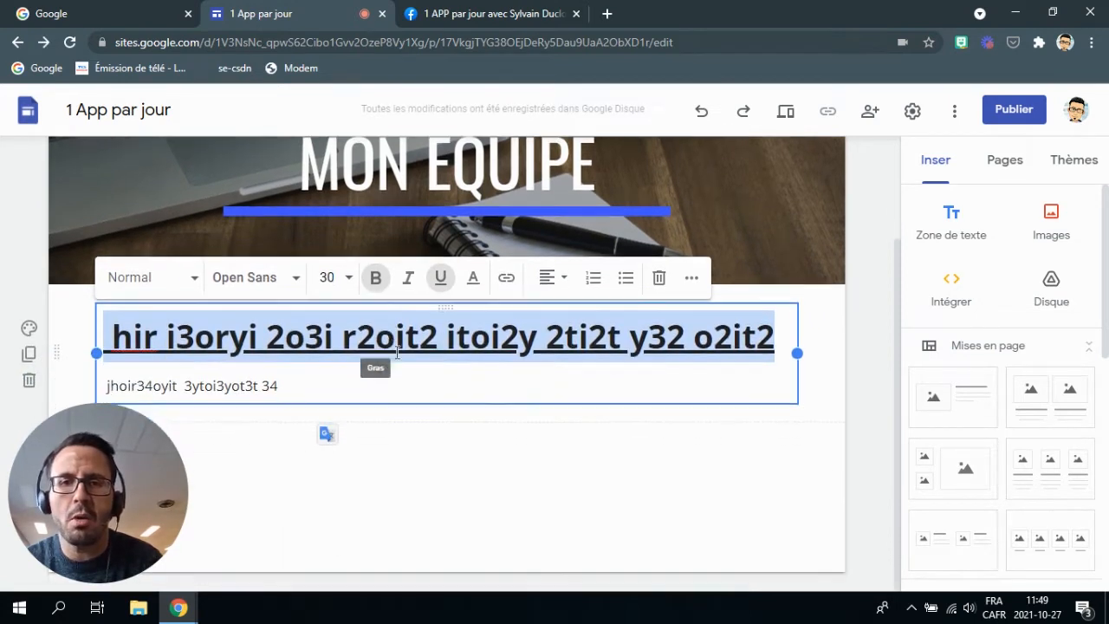
pyautogui.click(473, 279)
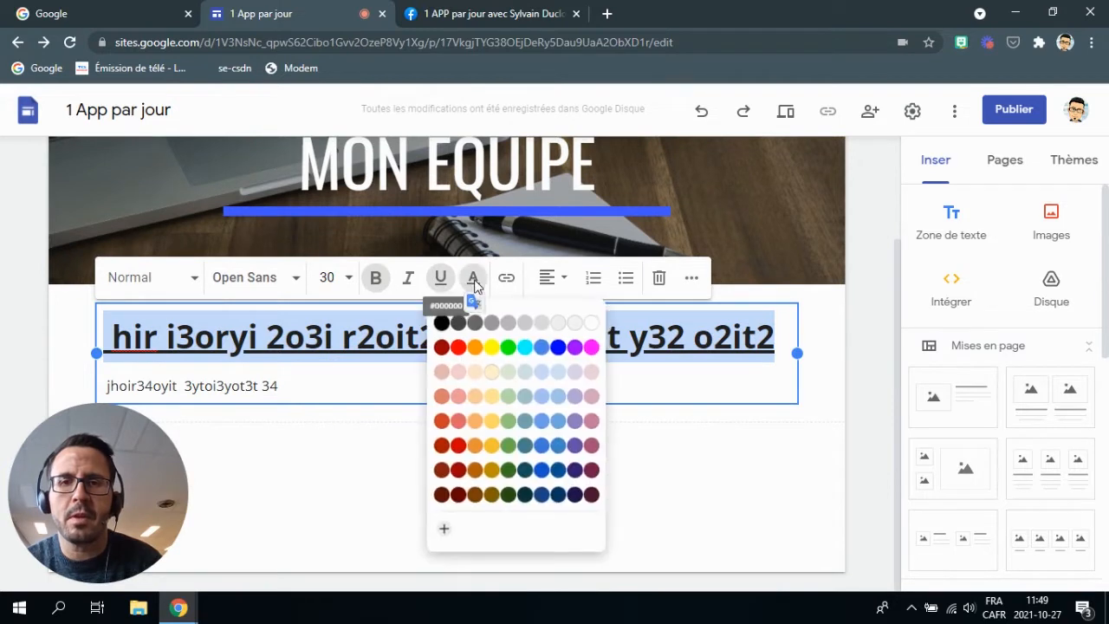
pyautogui.click(401, 440)
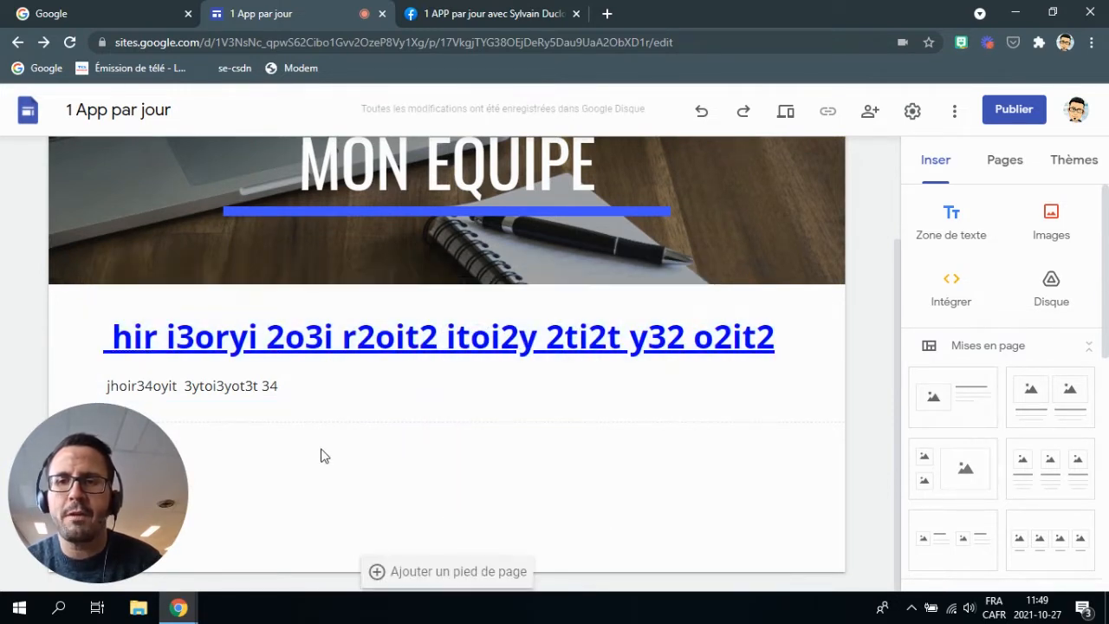
pyautogui.click(293, 379)
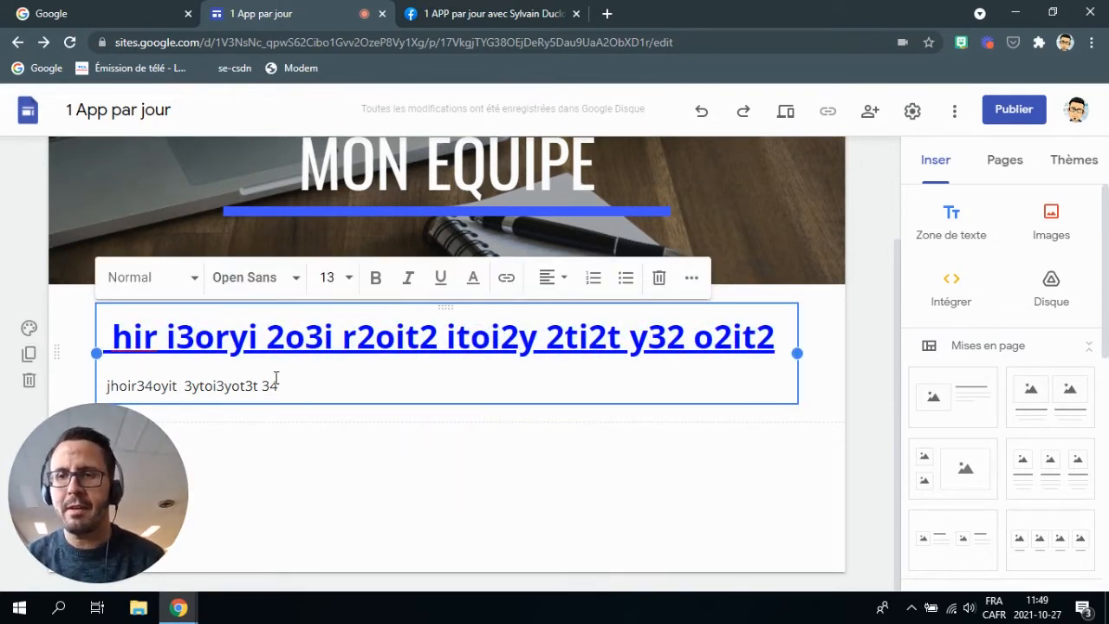
pyautogui.click(29, 382)
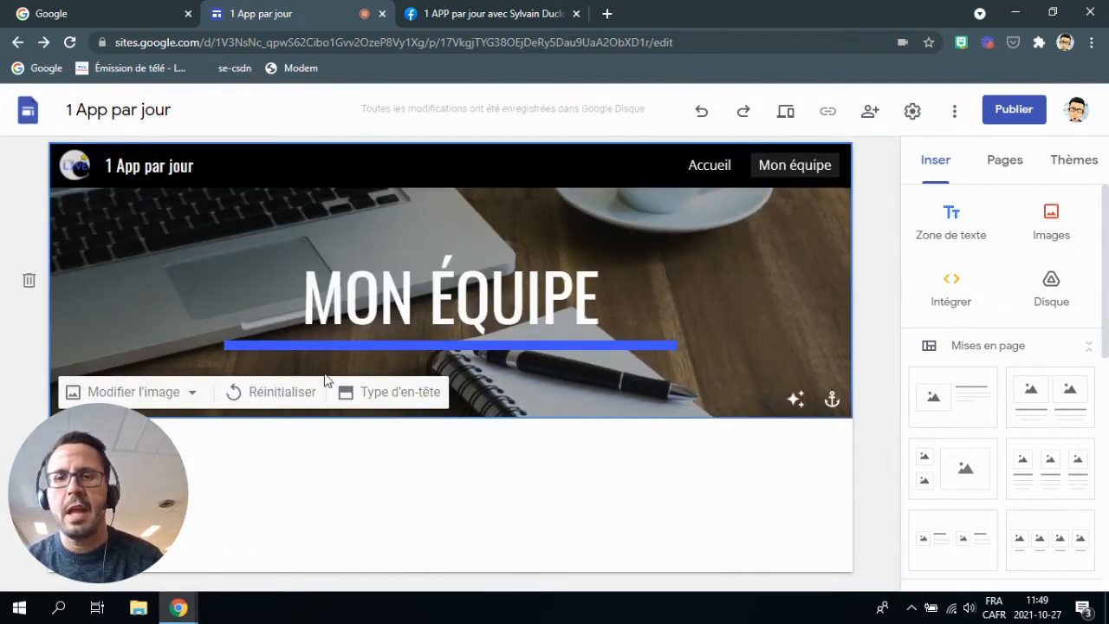
# Upload image file 9 from Téléchargements into the Mon équipe page.
pyautogui.click(1048, 222)
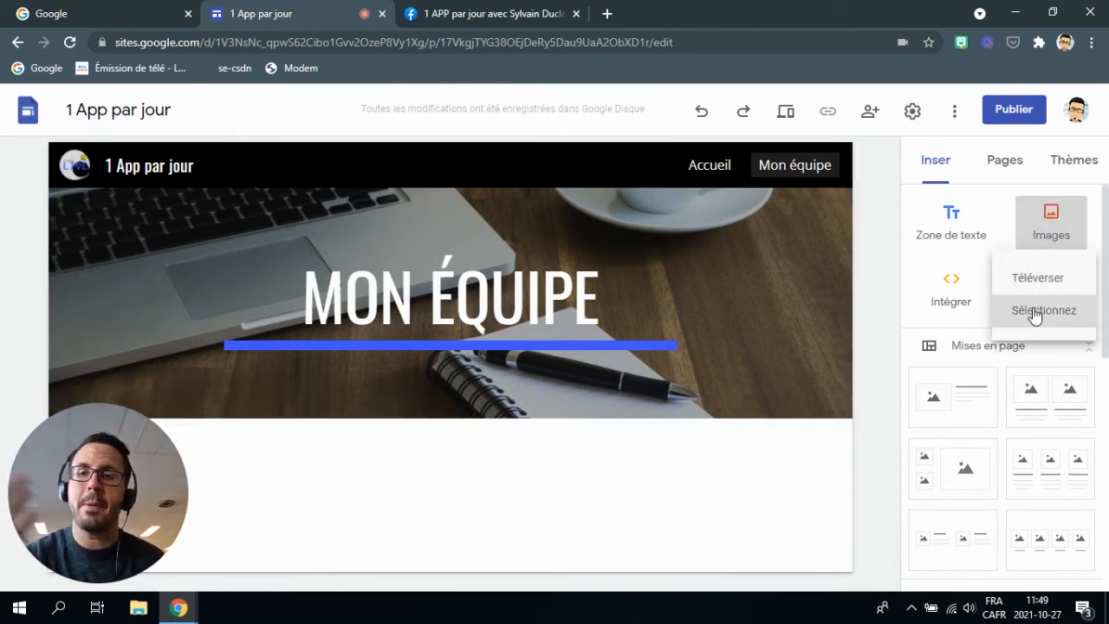
pyautogui.click(1037, 277)
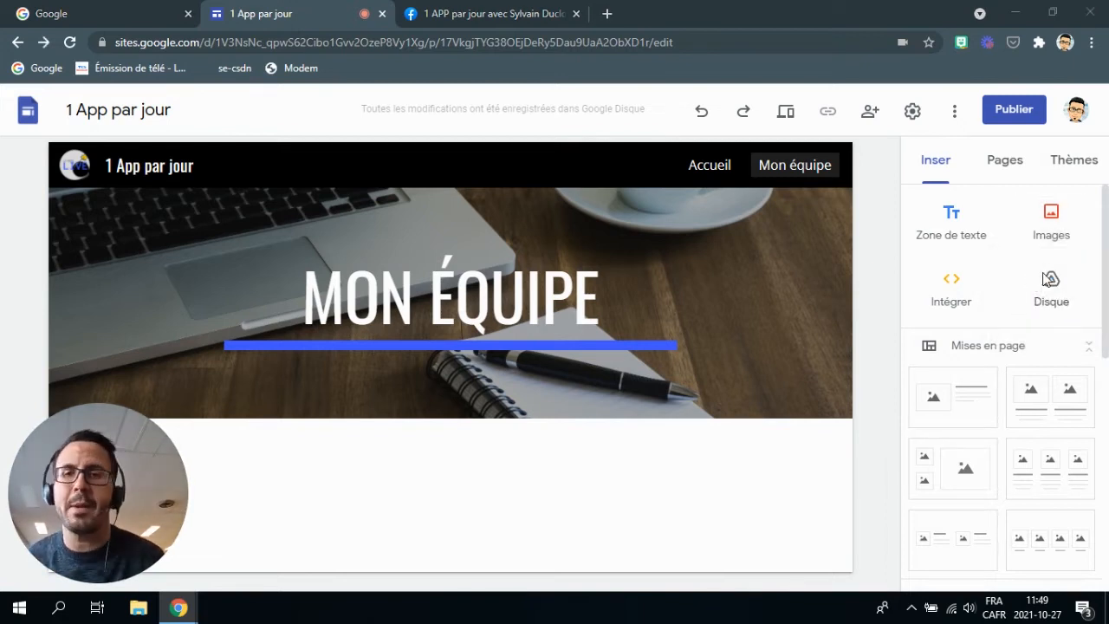
pyautogui.click(178, 198)
pyautogui.click(745, 513)
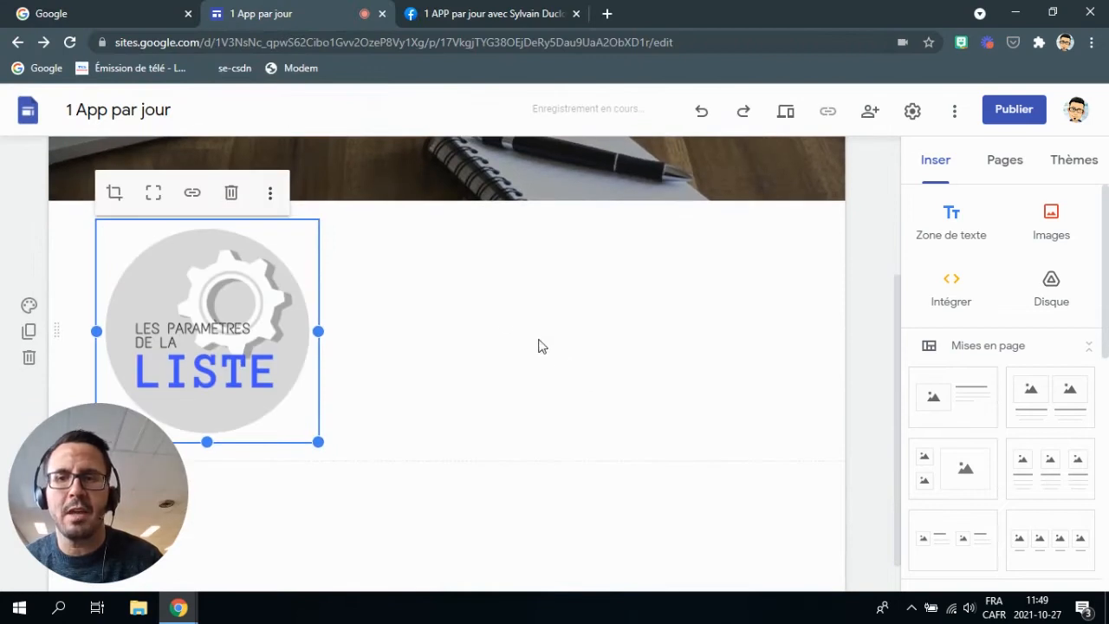
# Crop the image, zooming in and repositioning it within the crop frame.
pyautogui.click(118, 193)
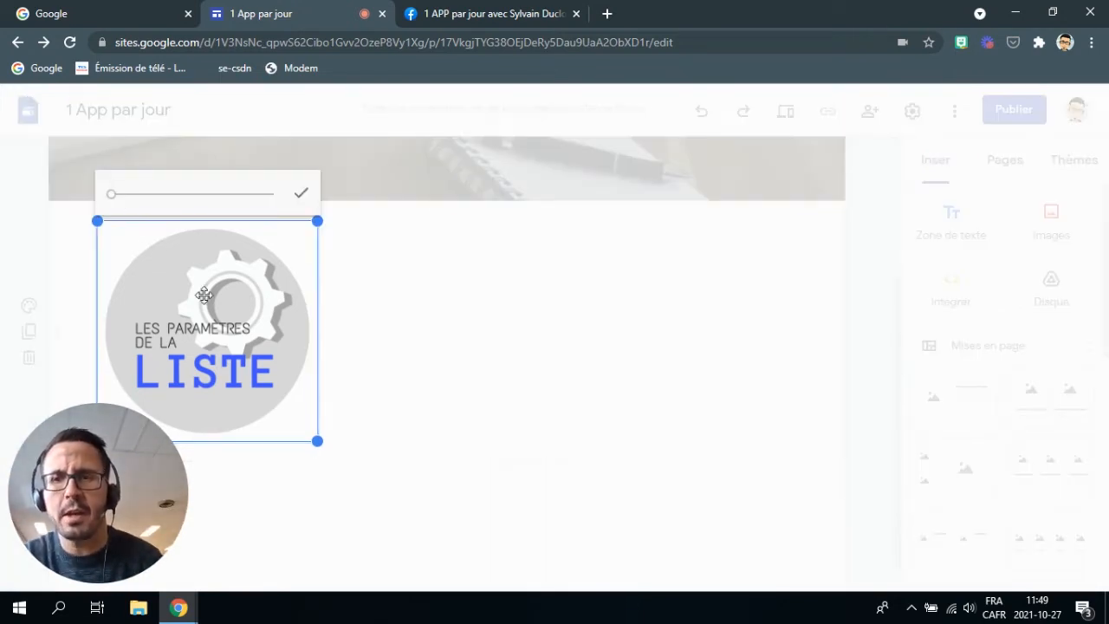
pyautogui.scroll(3, 201, 337)
pyautogui.scroll(-4, 201, 337)
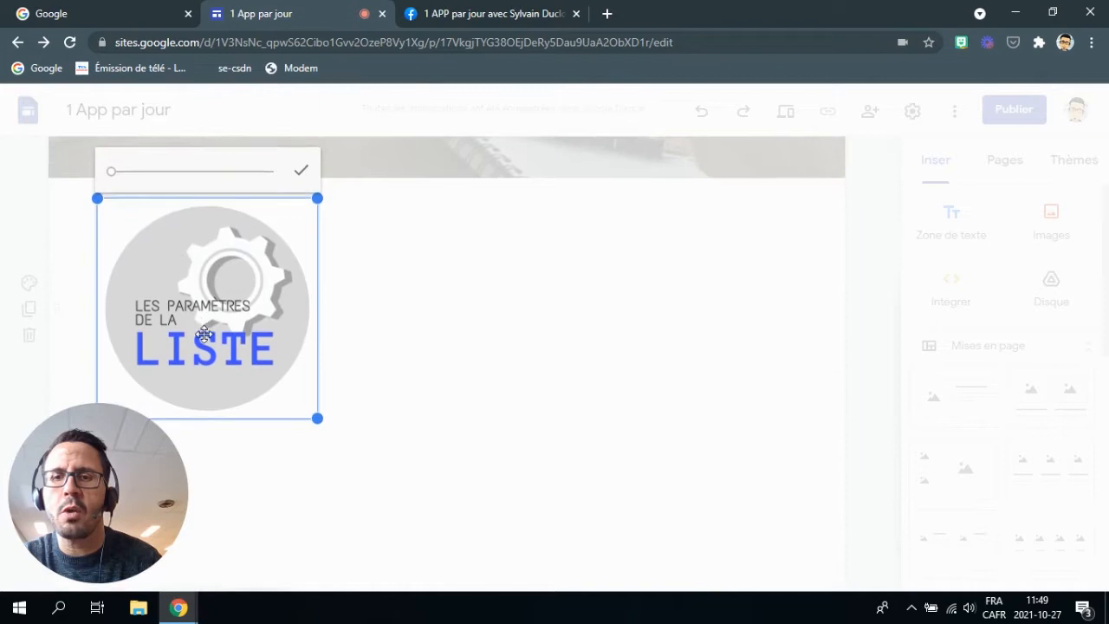
pyautogui.moveTo(113, 165)
pyautogui.mouseDown()
pyautogui.moveTo(136, 164)
pyautogui.moveTo(124, 165)
pyautogui.mouseUp()
pyautogui.moveTo(161, 248); pyautogui.dragTo(295, 349)
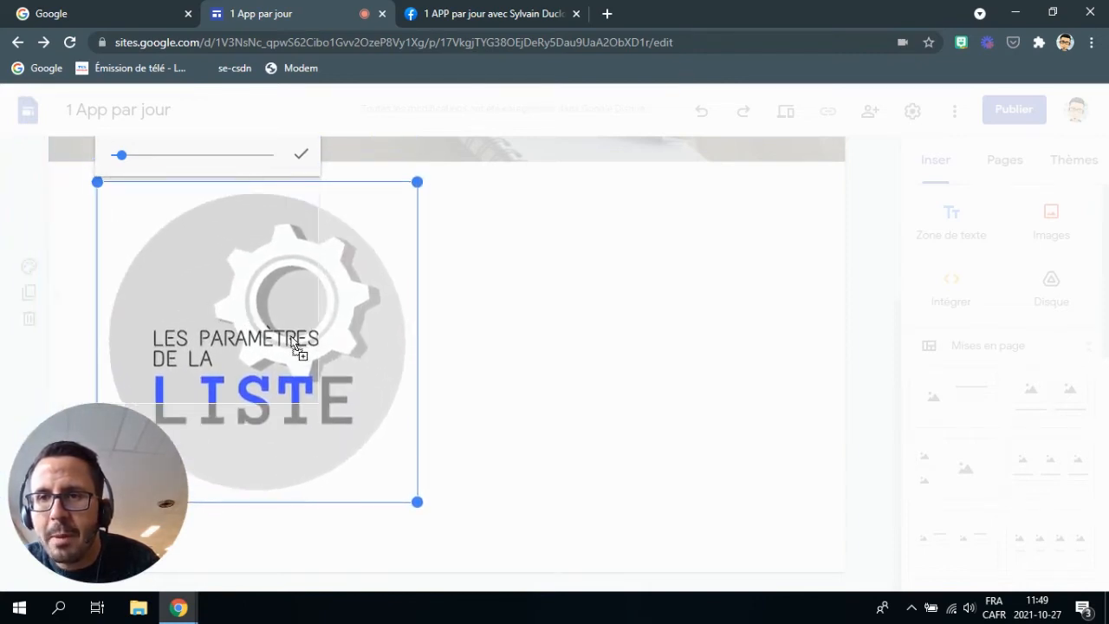
pyautogui.click(300, 156)
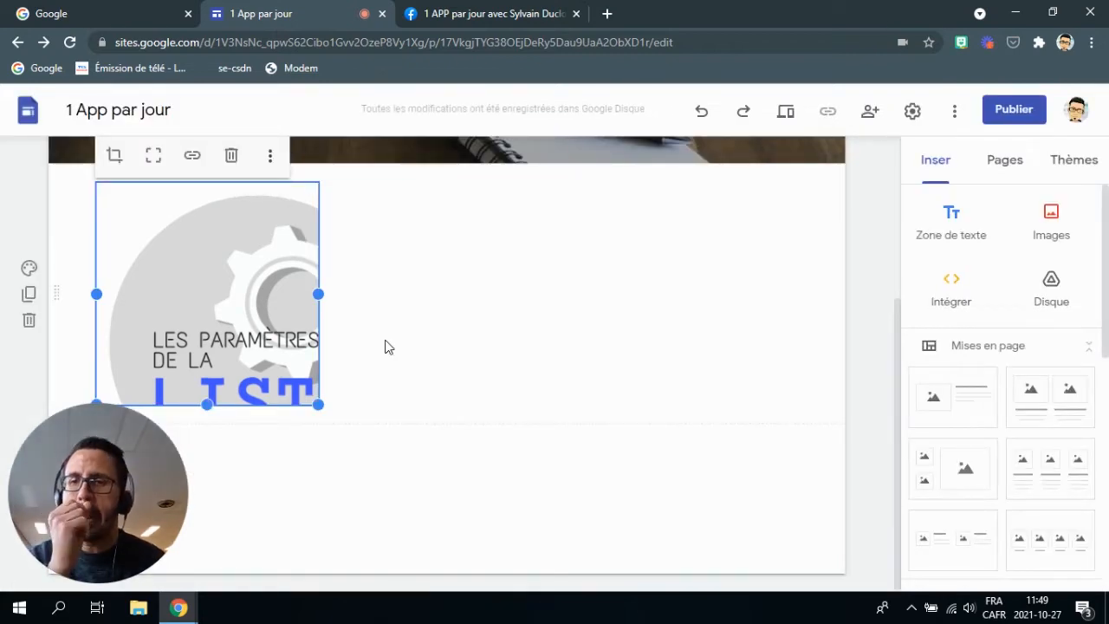
# Link the cropped image to the Accueil page.
pyautogui.click(192, 157)
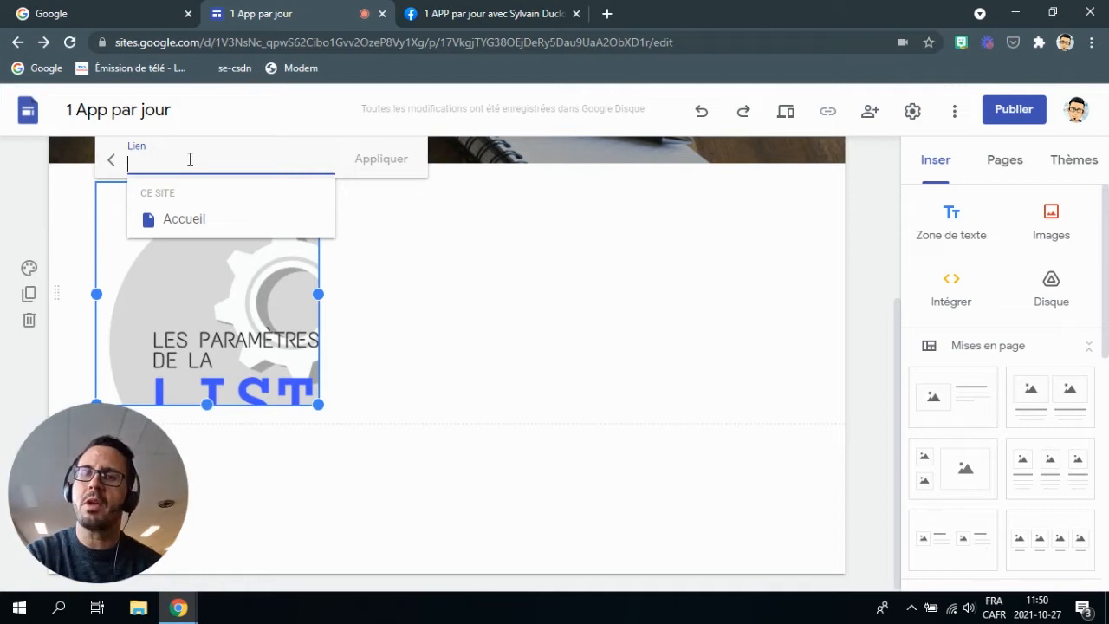
pyautogui.click(173, 220)
pyautogui.click(379, 158)
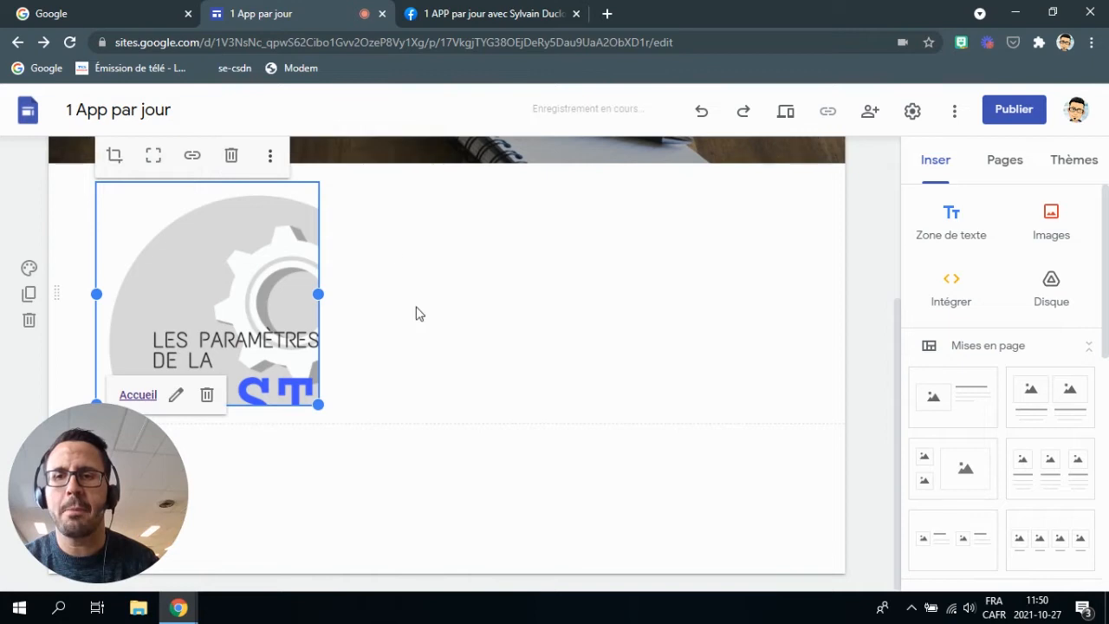
pyautogui.click(451, 406)
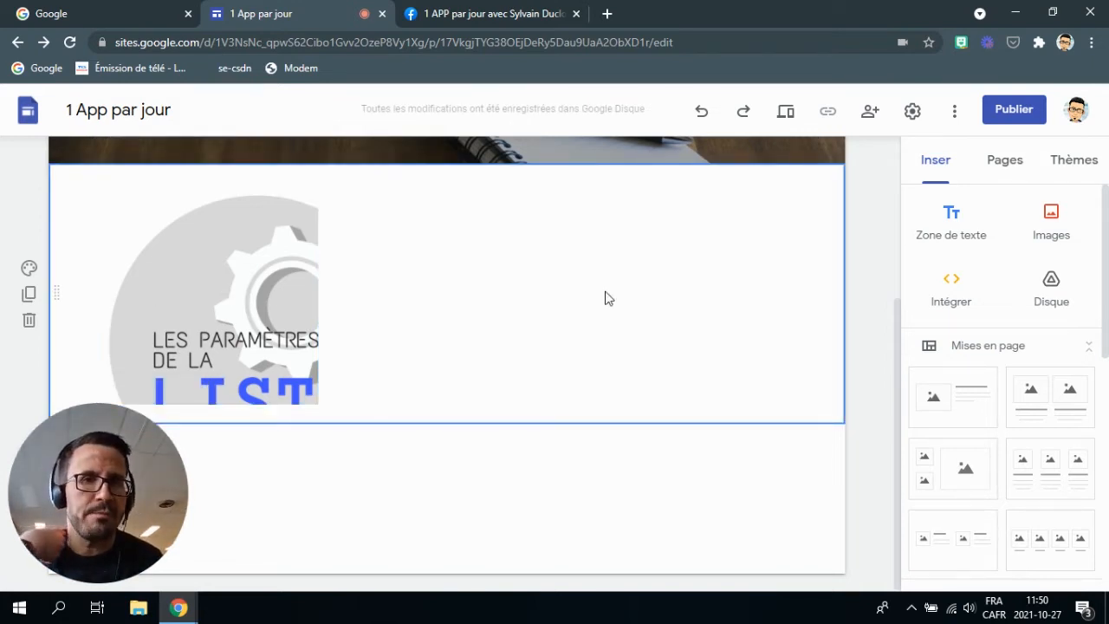
# Add an empty caption under the image from its more-options menu.
pyautogui.click(289, 282)
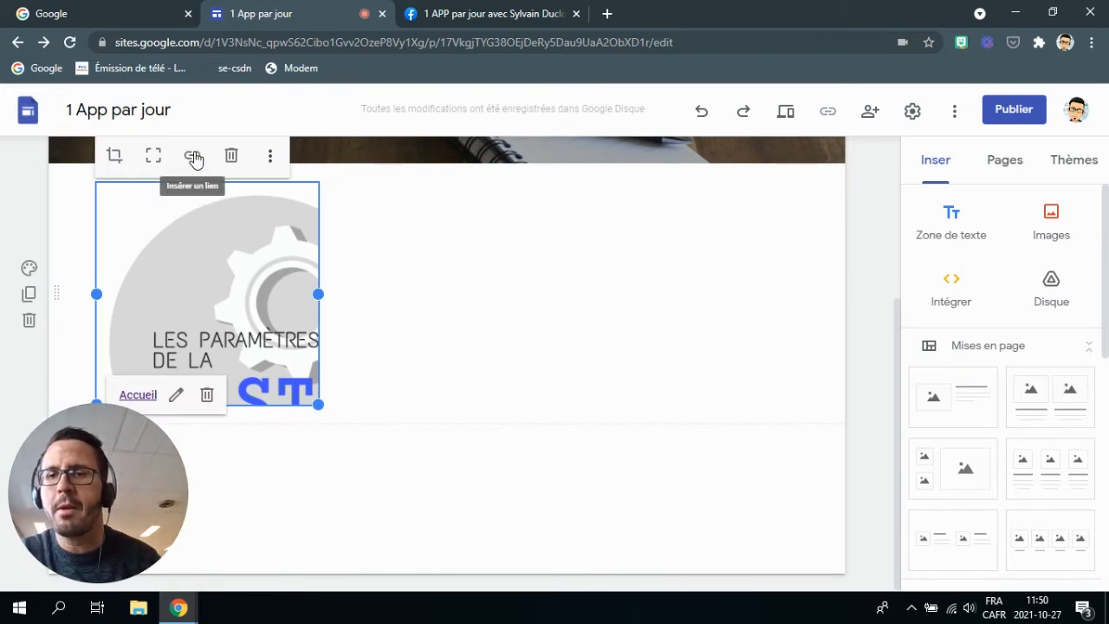
pyautogui.click(271, 157)
pyautogui.moveTo(270, 165)
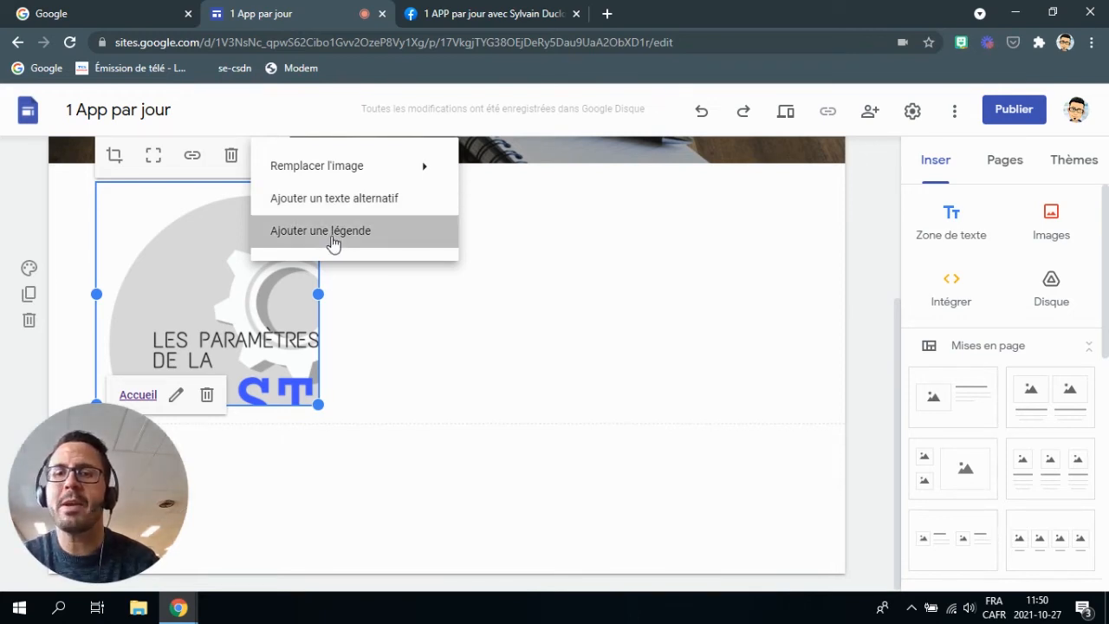
pyautogui.click(333, 232)
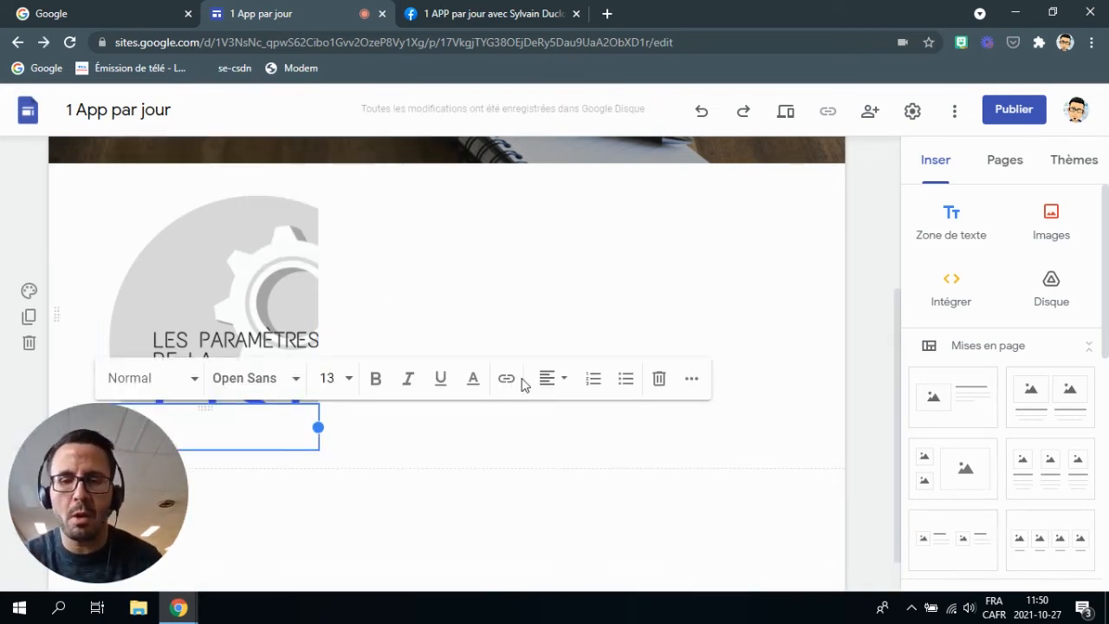
# Type the caption 'Retour à l'accueil' under the image.
pyautogui.write("Letour à l'accueil")
pyautogui.click(434, 453)
pyautogui.scroll(-1, 342, 384)
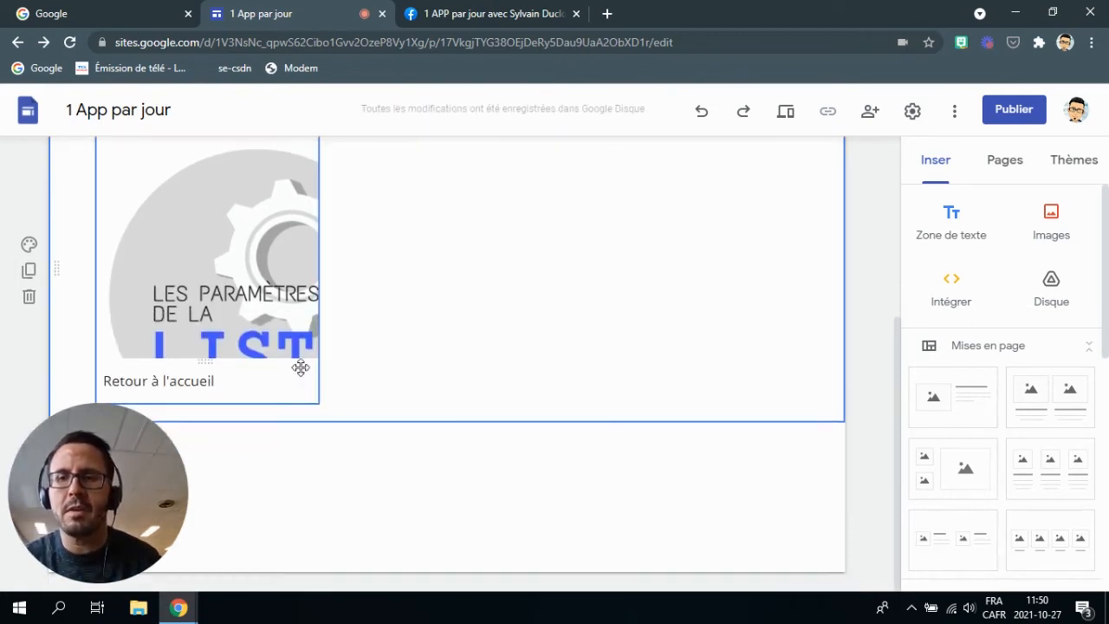
# Centre the caption text and make it bold, leaving the font unchanged.
pyautogui.click(240, 380)
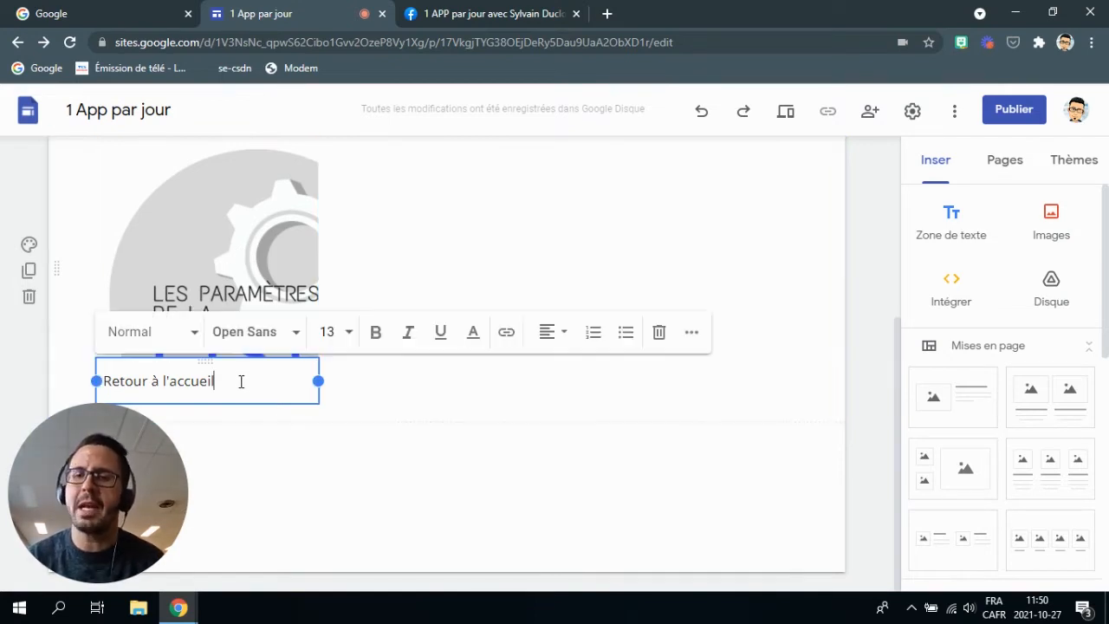
pyautogui.moveTo(217, 380); pyautogui.dragTo(101, 380)
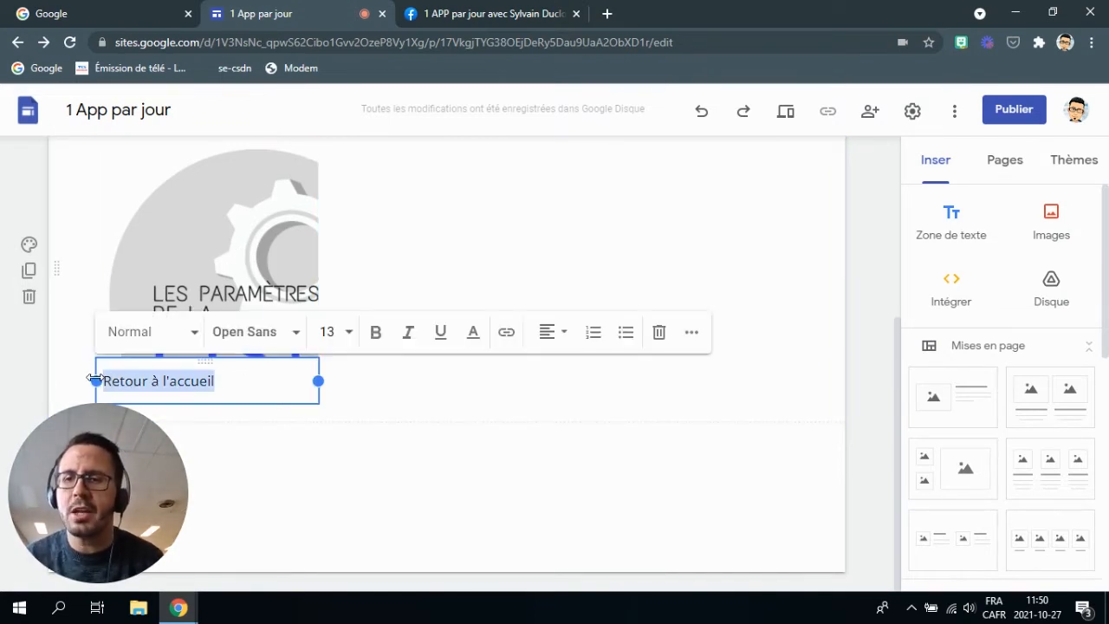
pyautogui.click(549, 332)
pyautogui.click(547, 377)
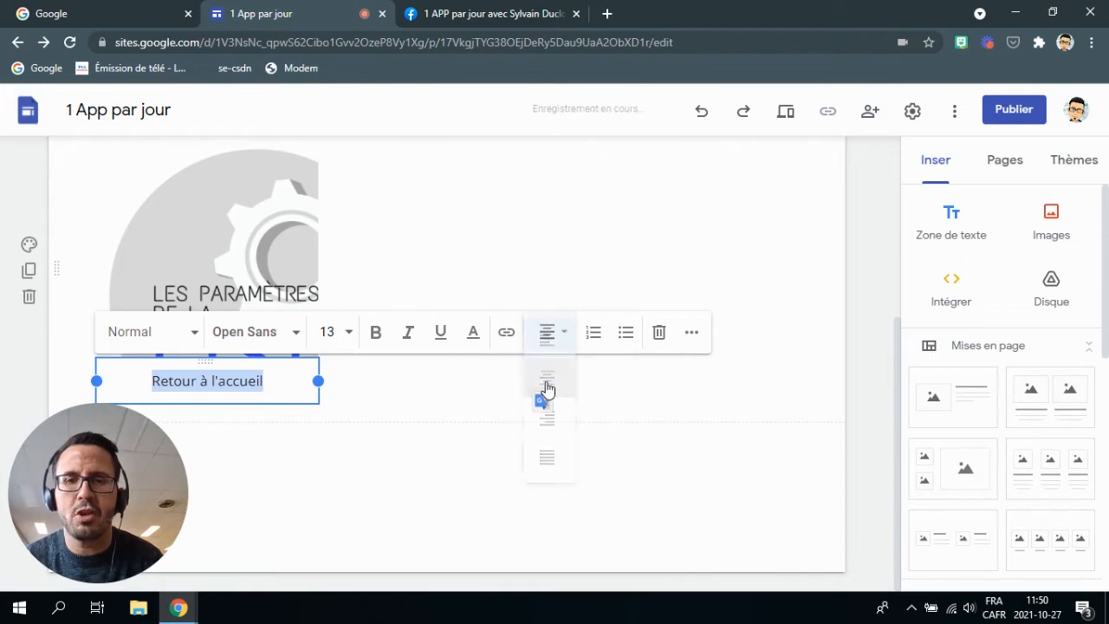
pyautogui.click(375, 334)
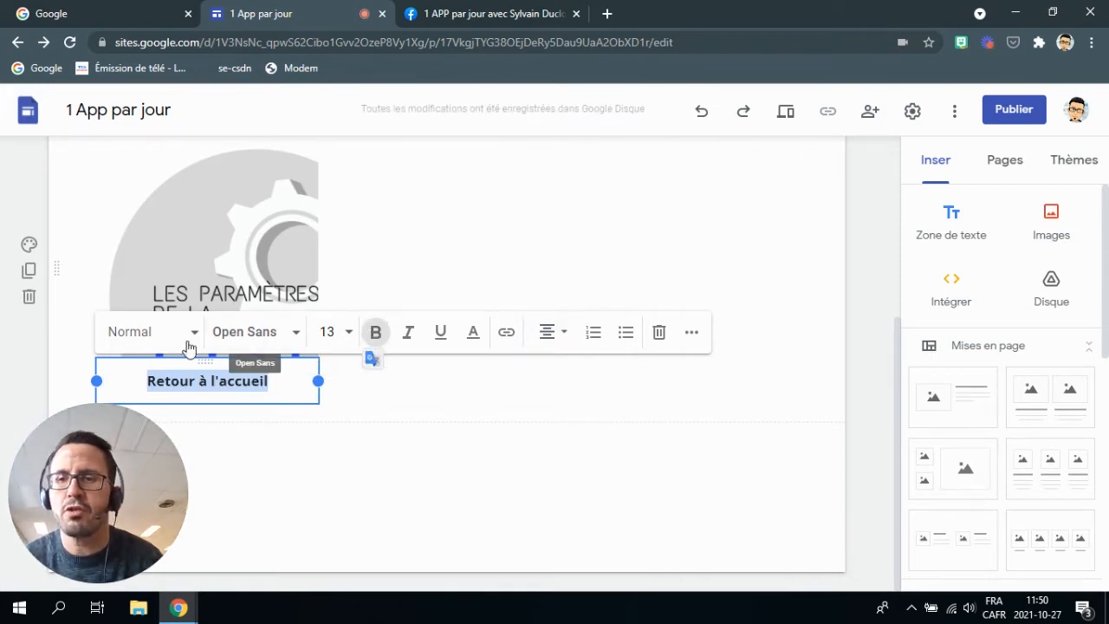
pyautogui.click(295, 336)
pyautogui.moveTo(290, 430)
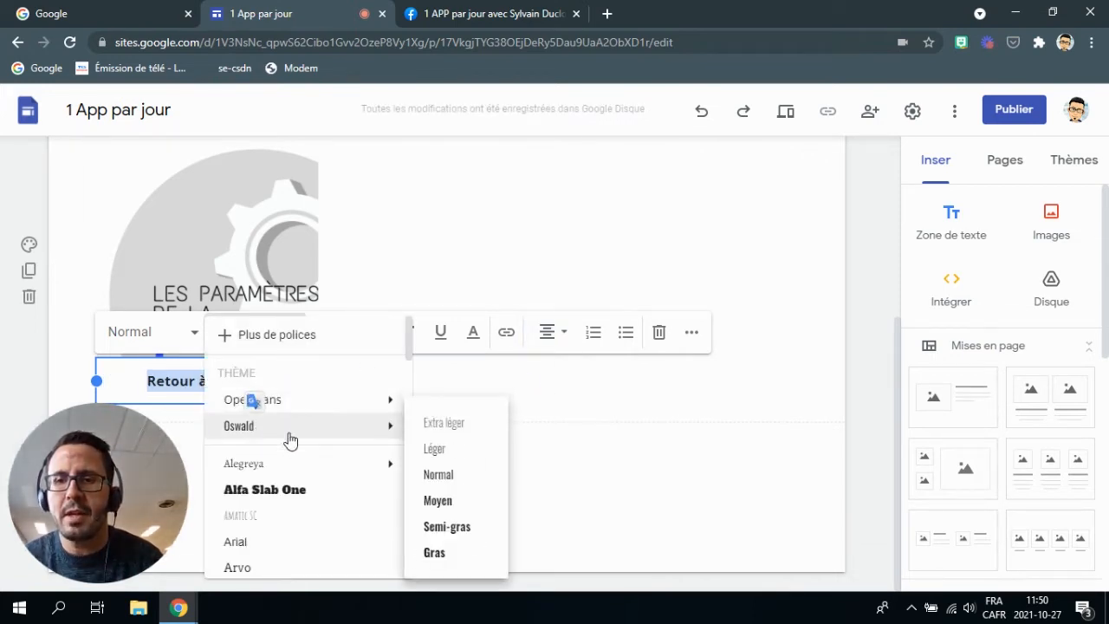
pyautogui.click(611, 442)
pyautogui.scroll(4, 542, 378)
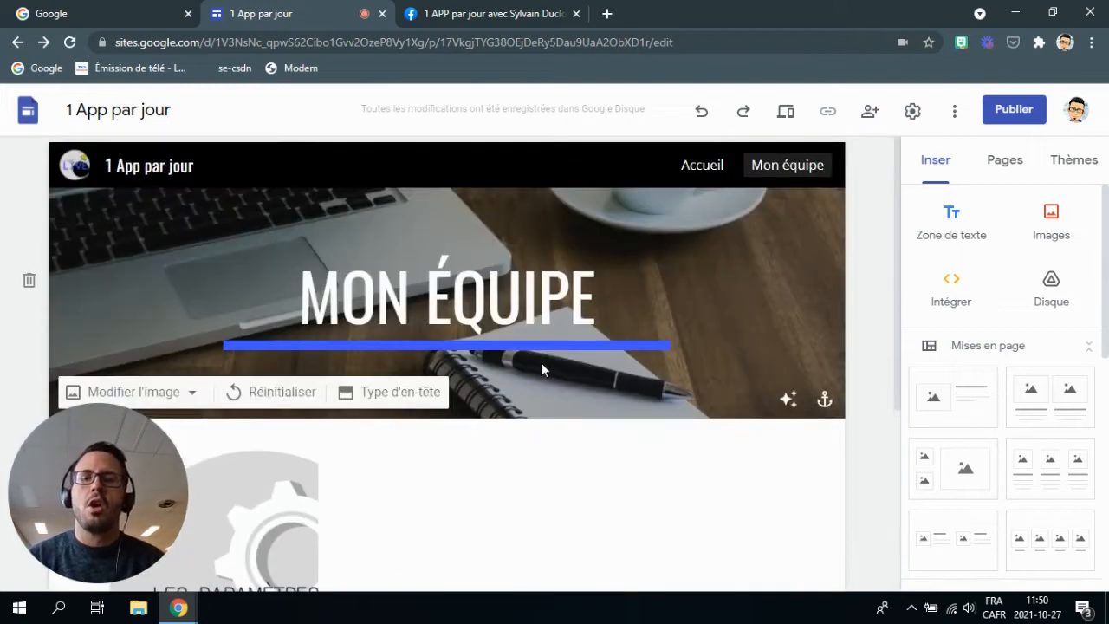
pyautogui.scroll(-2, 542, 363)
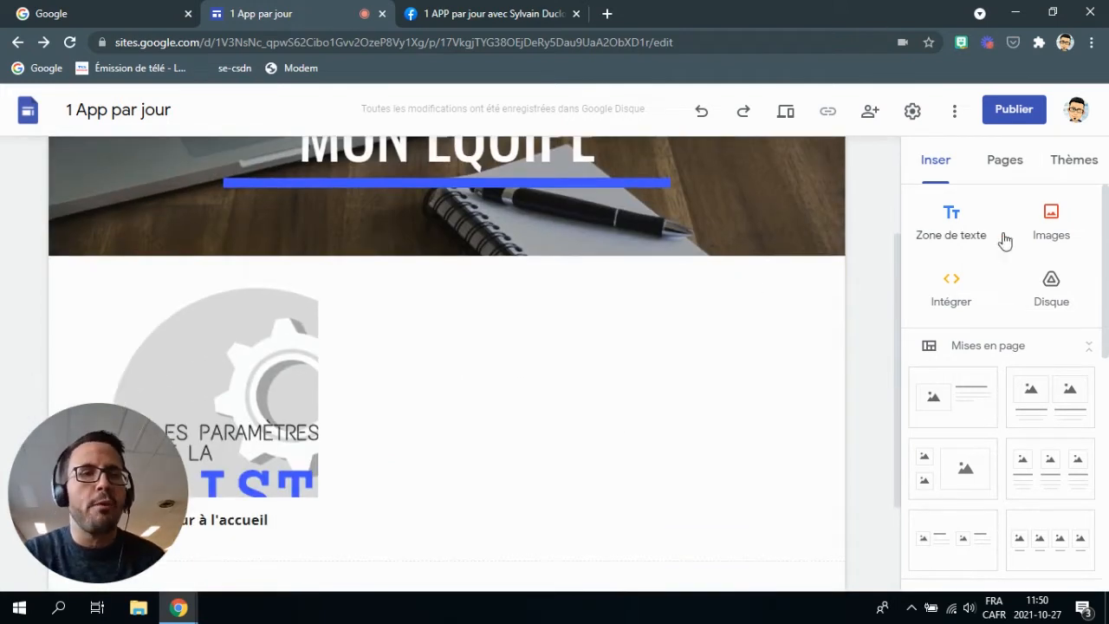
pyautogui.click(950, 289)
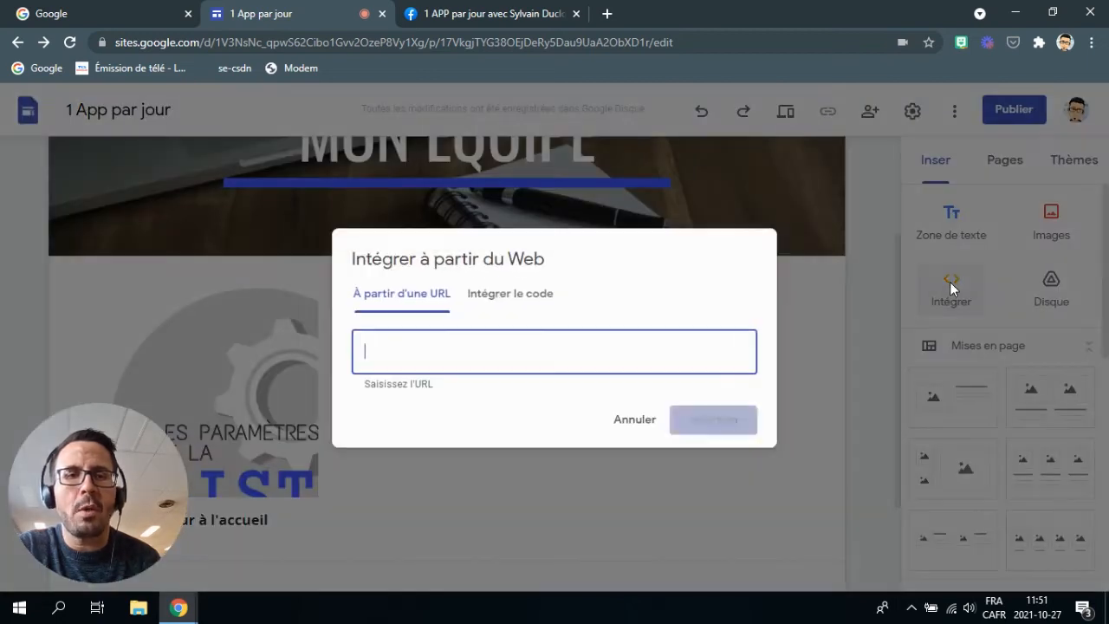
pyautogui.click(507, 295)
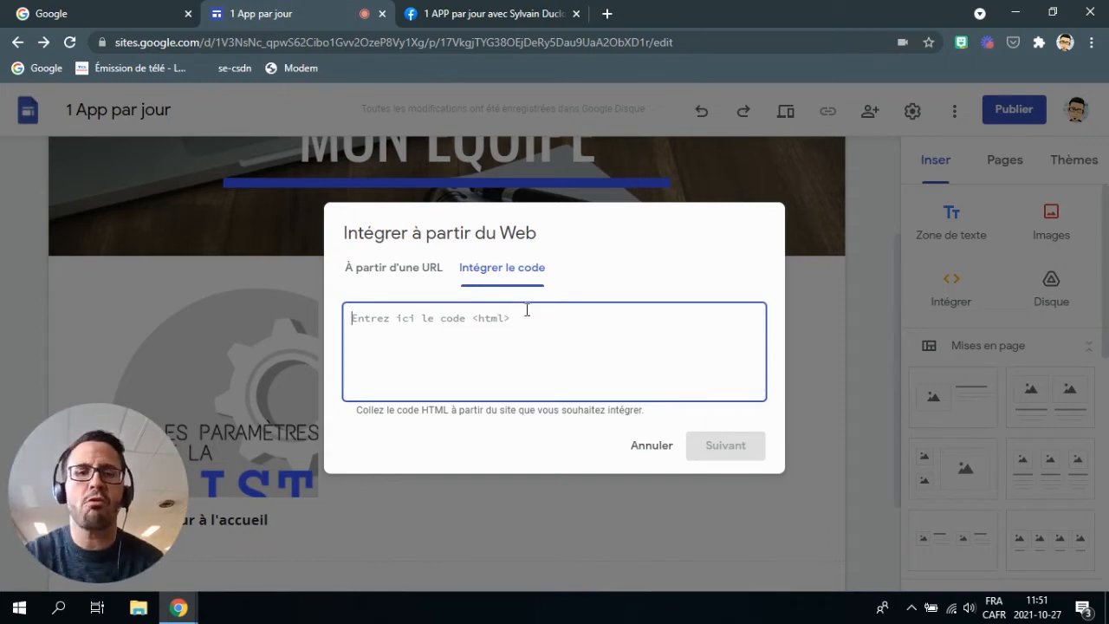
pyautogui.click(658, 451)
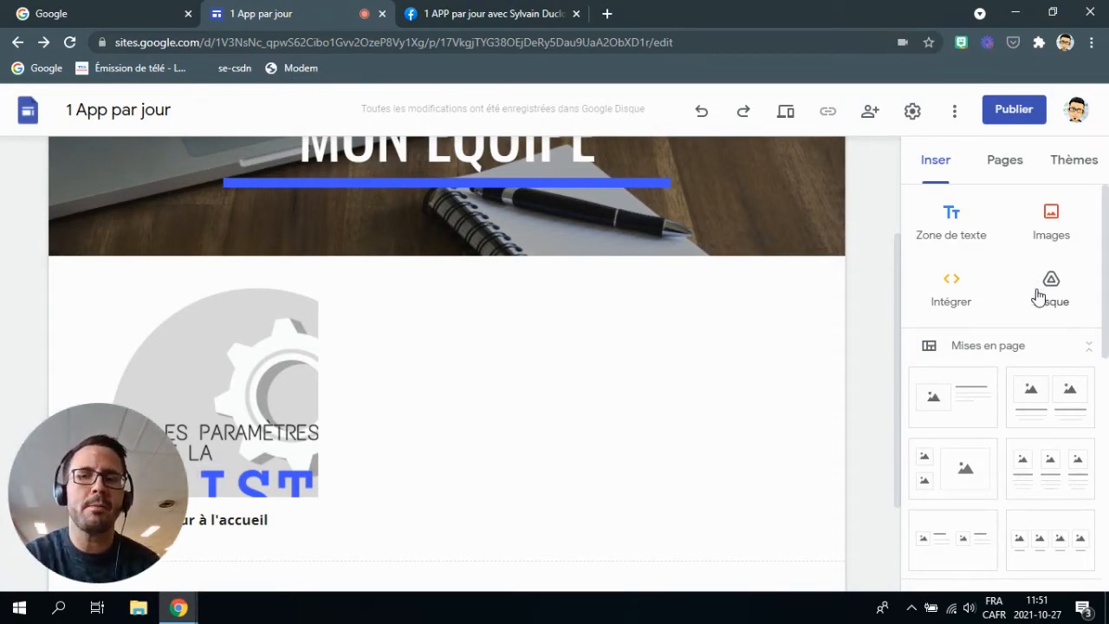
# Delete the section containing the captioned gear logo image.
pyautogui.scroll(-2, 736, 369)
pyautogui.scroll(-3, 996, 350)
pyautogui.scroll(3, 987, 344)
pyautogui.scroll(2, 260, 347)
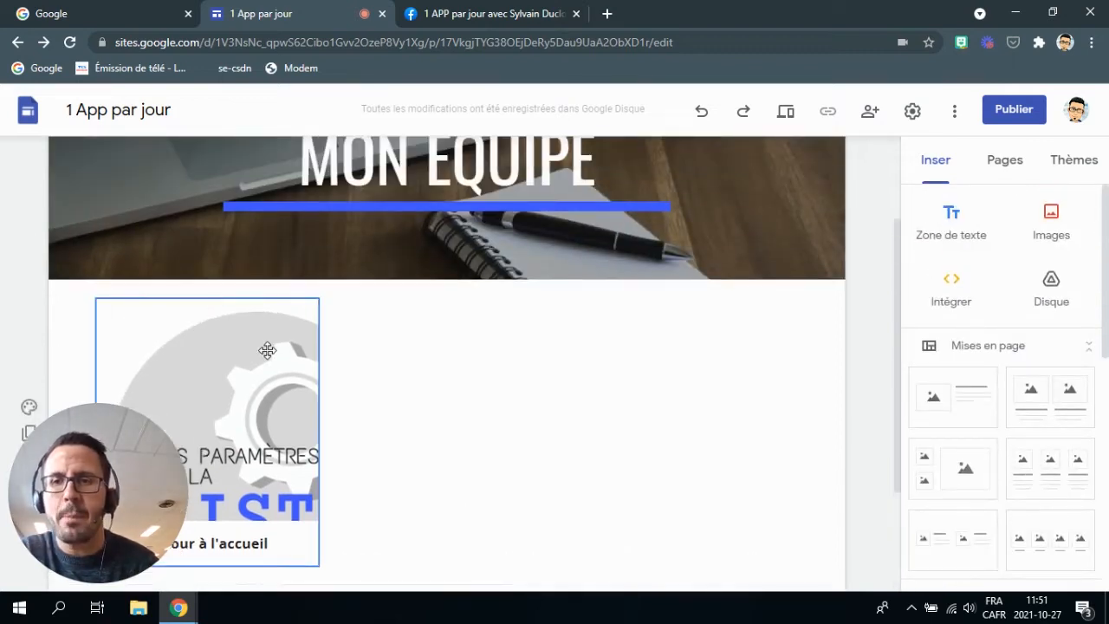
pyautogui.scroll(-1, 199, 298)
pyautogui.click(171, 314)
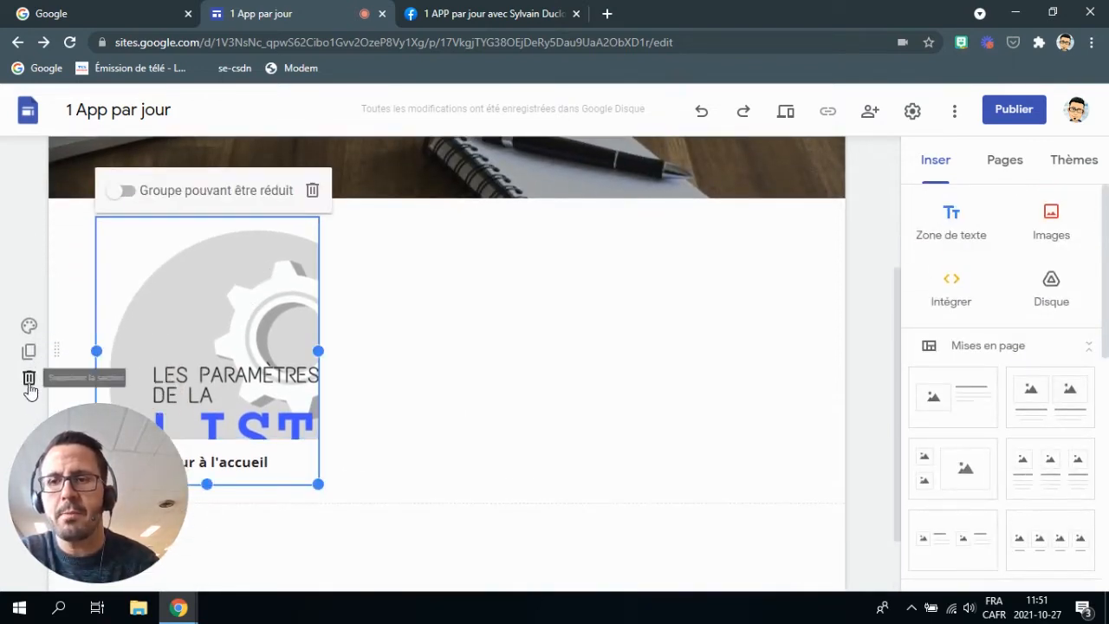
pyautogui.click(29, 378)
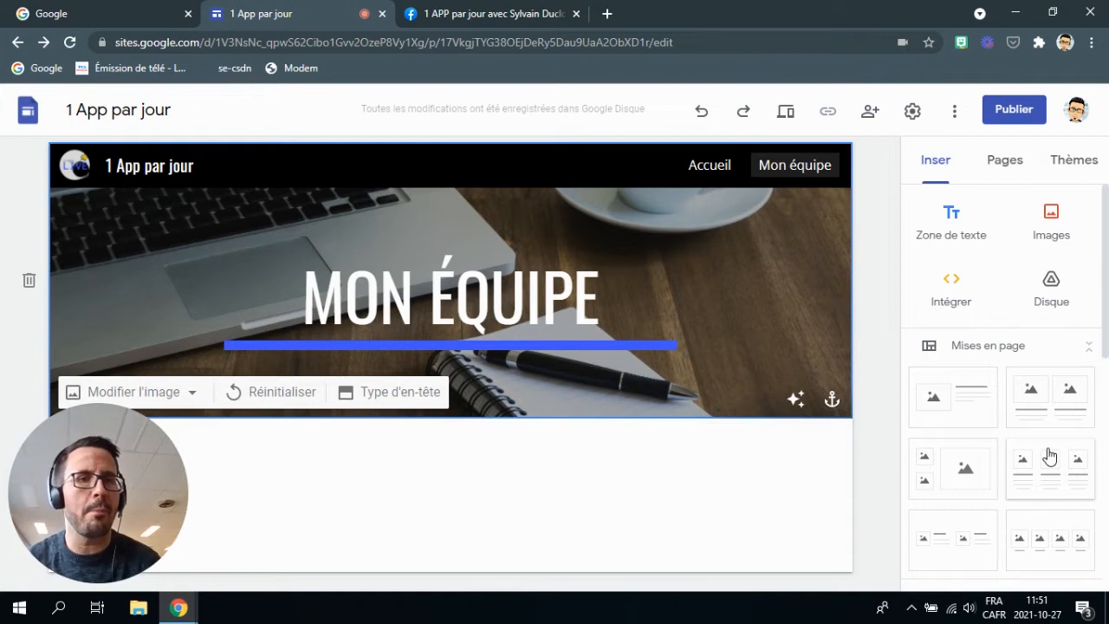
# Insert an image-and-text layout below the header and delete its empty image placeholder.
pyautogui.click(951, 409)
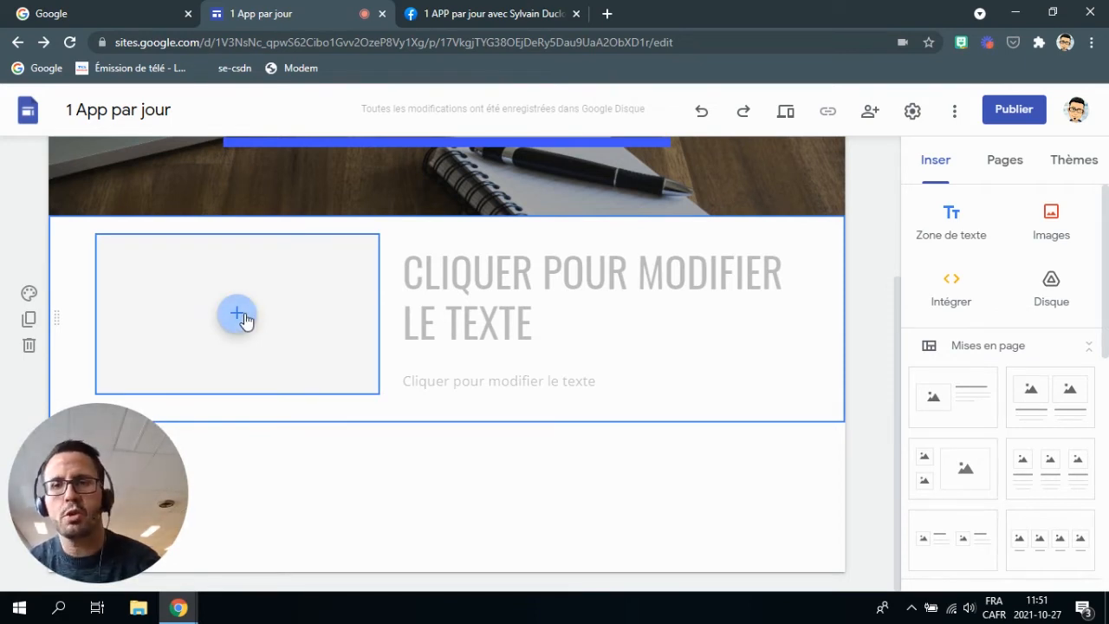
pyautogui.click(243, 321)
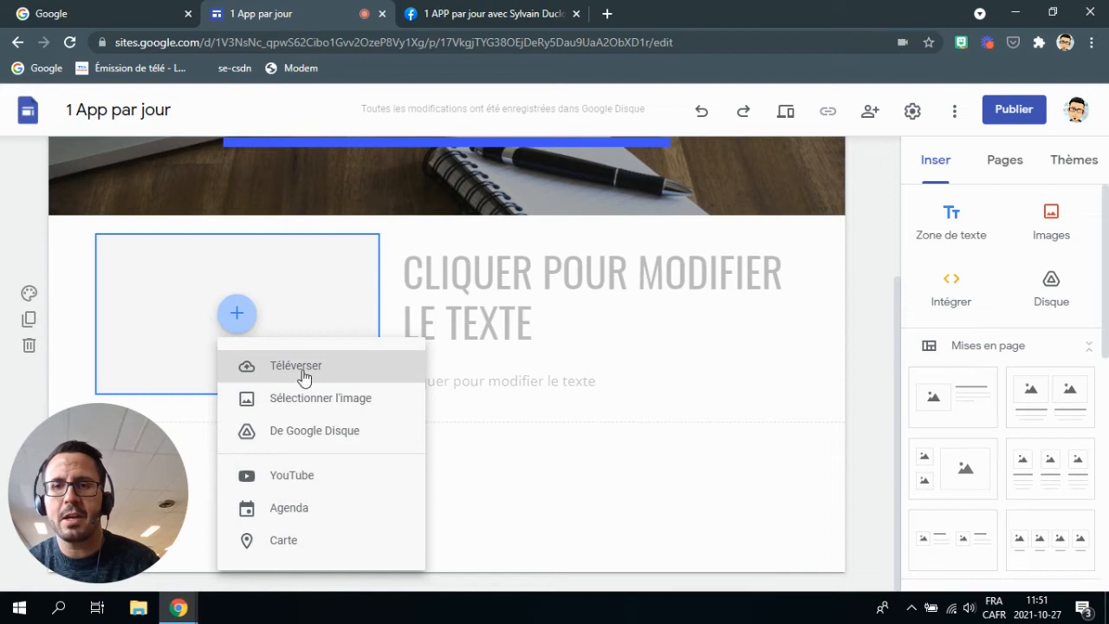
pyautogui.click(310, 395)
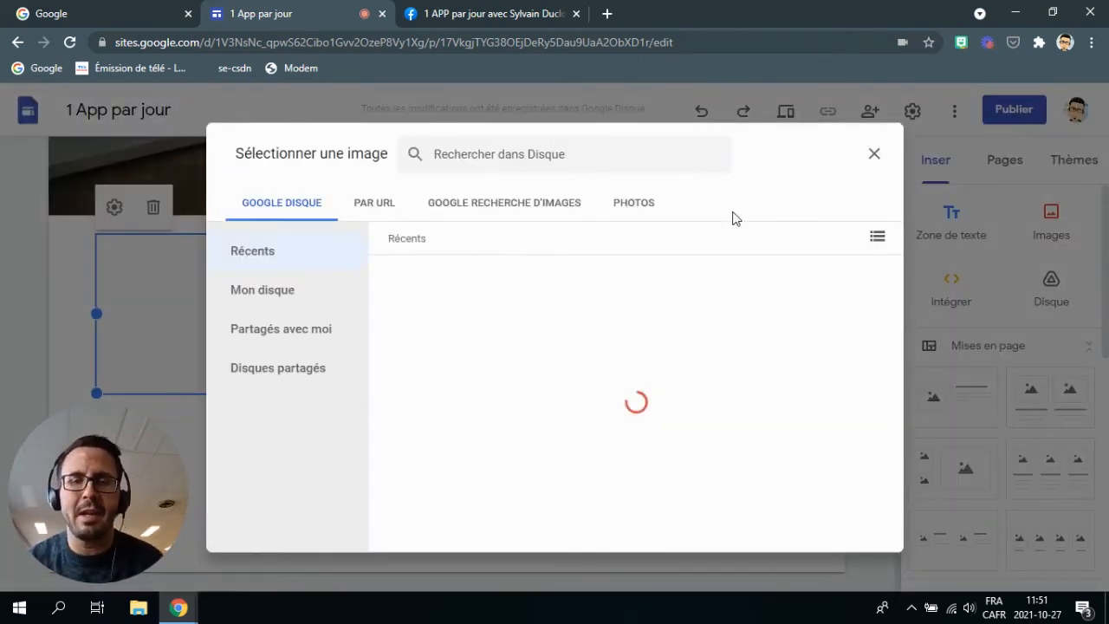
pyautogui.click(875, 155)
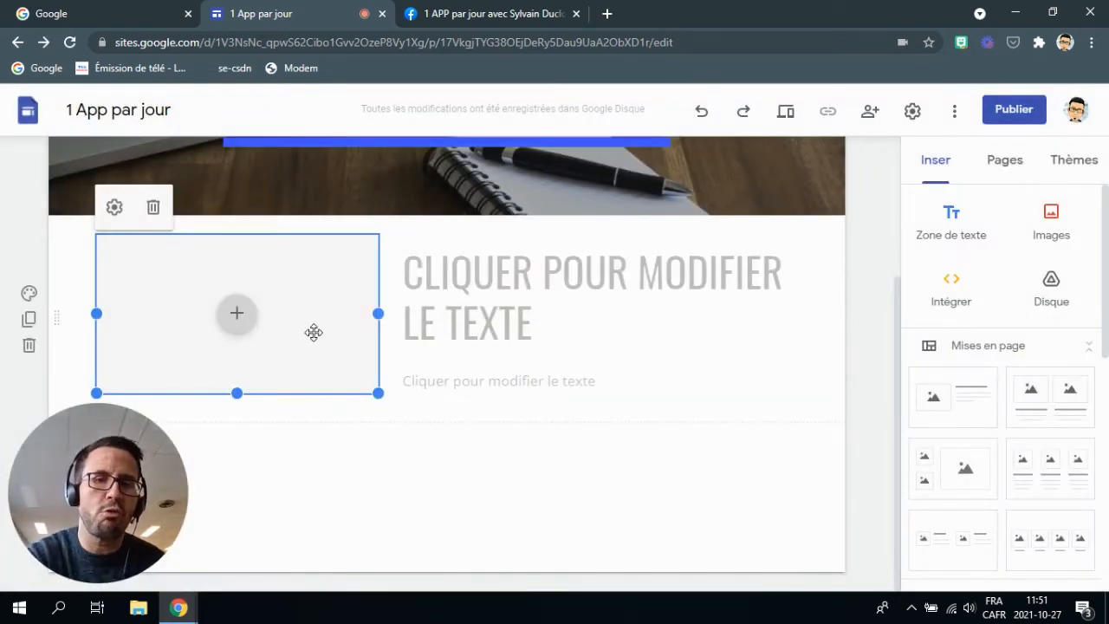
pyautogui.press('Delete')
pyautogui.click(376, 471)
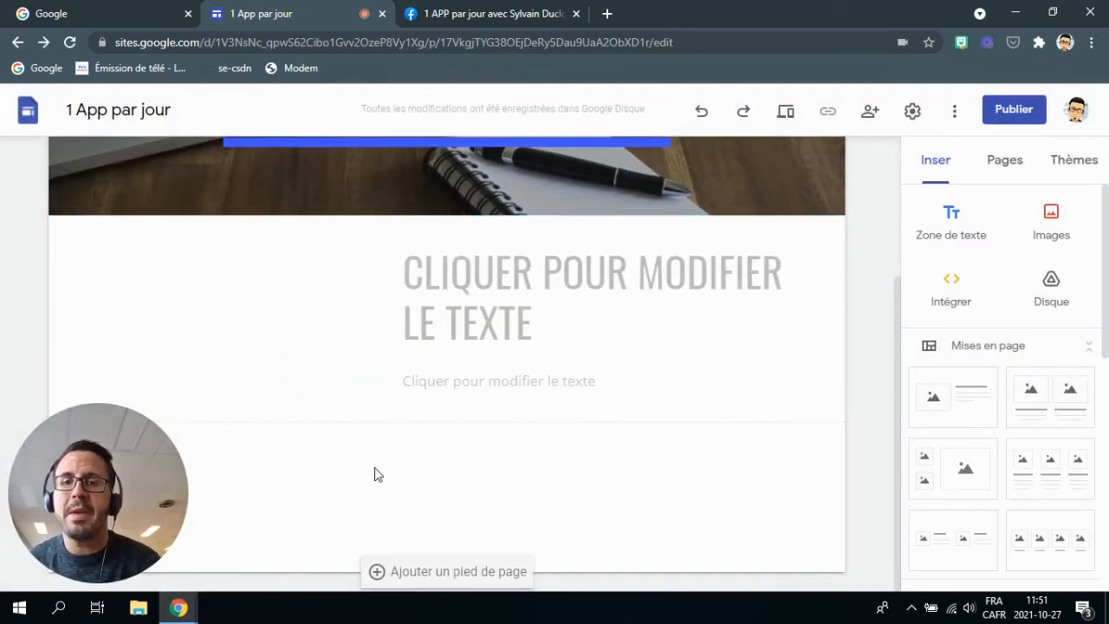
# Try dragging the question-mark Bitmoji sticker onto the section, dismissing the loading error.
pyautogui.click(960, 43)
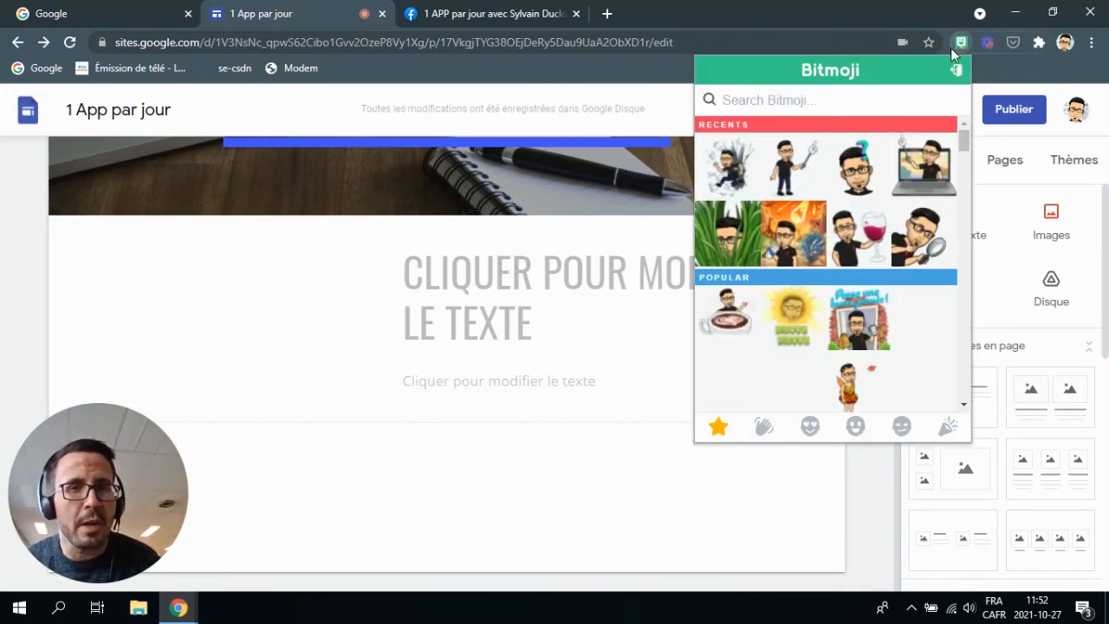
pyautogui.moveTo(862, 182); pyautogui.dragTo(469, 492)
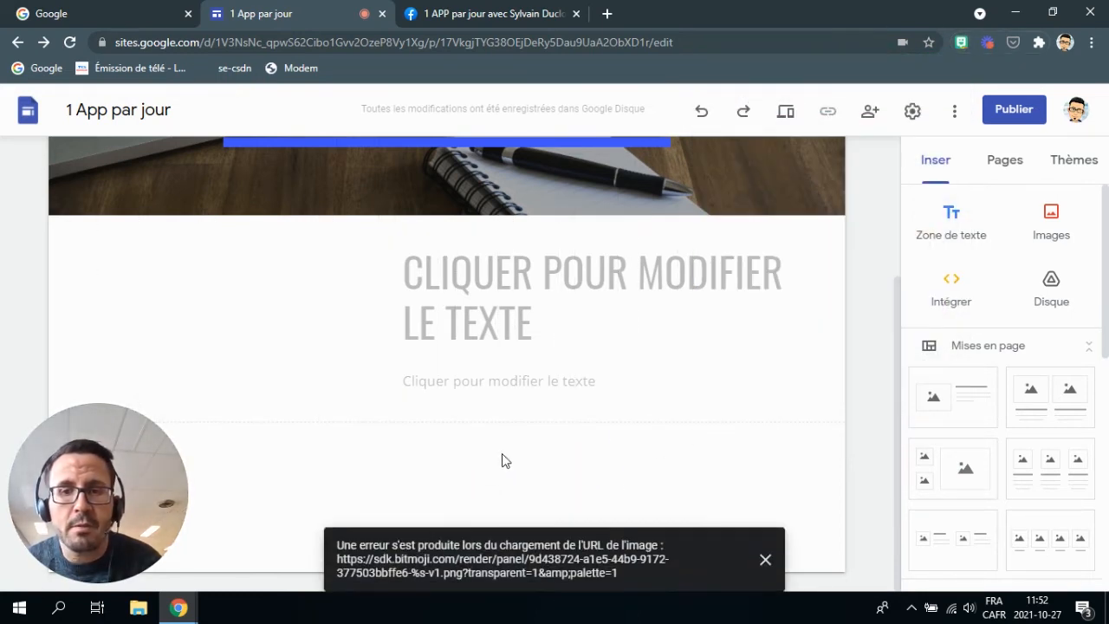
pyautogui.click(961, 42)
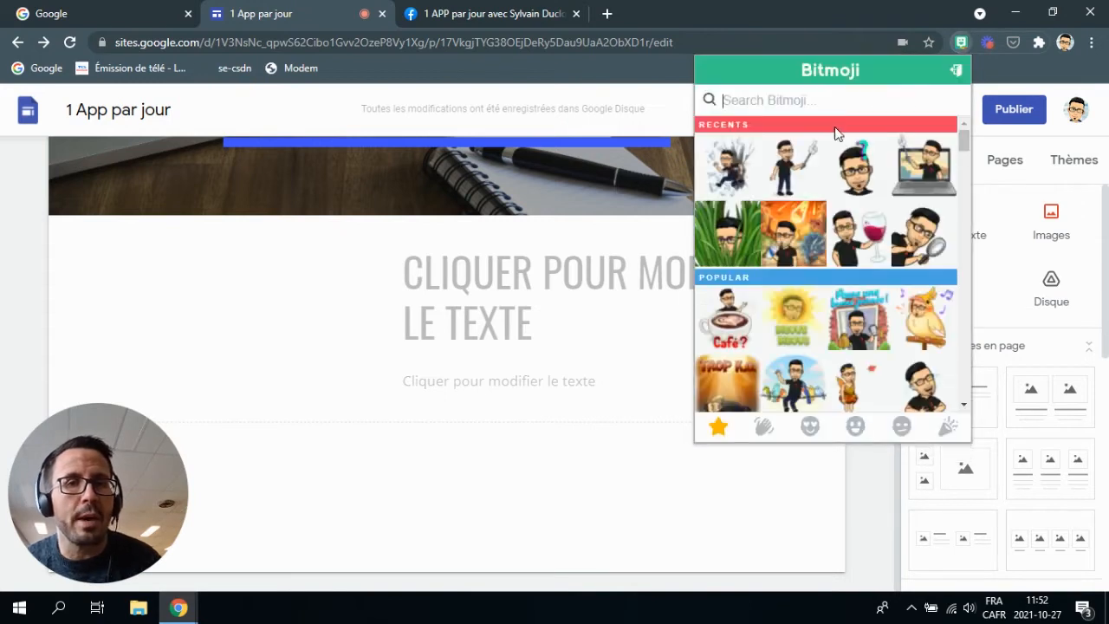
pyautogui.moveTo(851, 172); pyautogui.dragTo(156, 328)
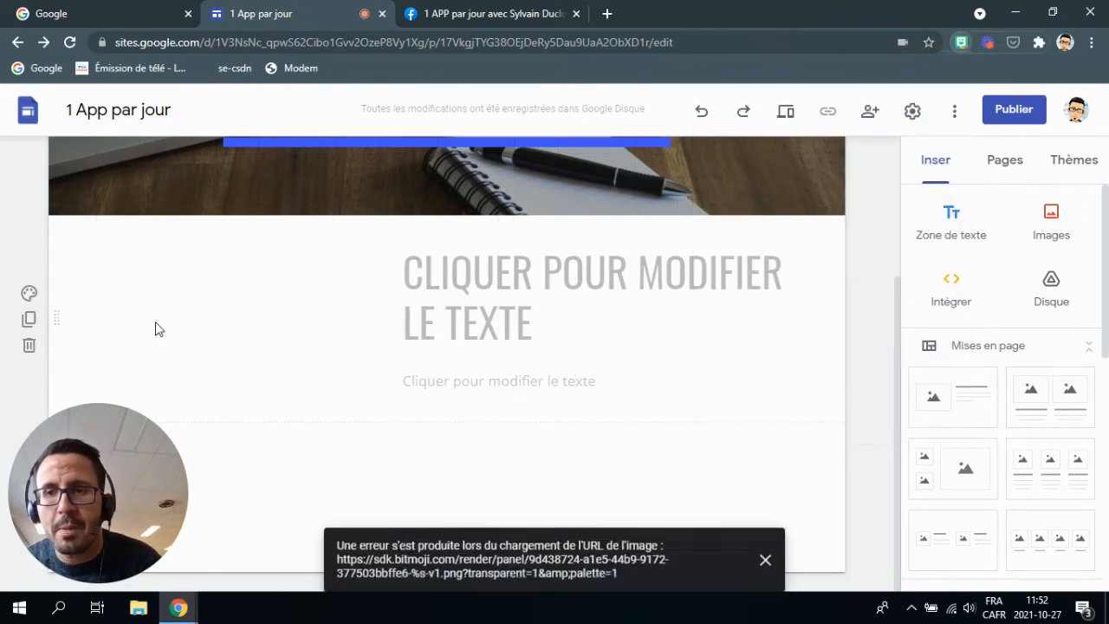
pyautogui.click(765, 560)
# Copy the question-mark Bitmoji sticker, paste it into the section and move it left.
pyautogui.click(959, 43)
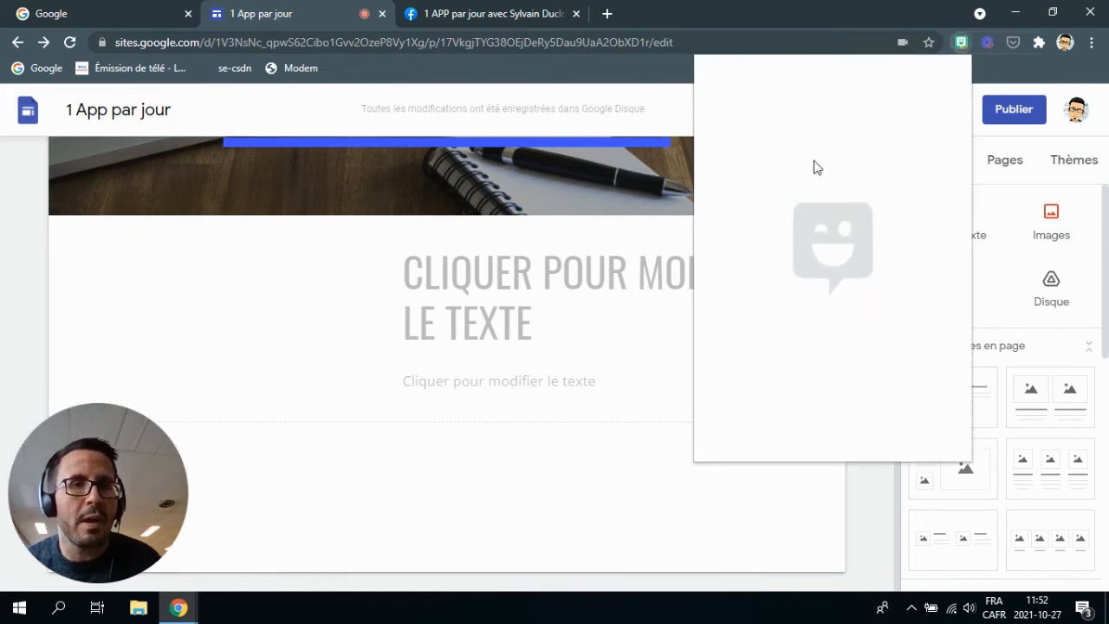
pyautogui.rightClick(861, 168)
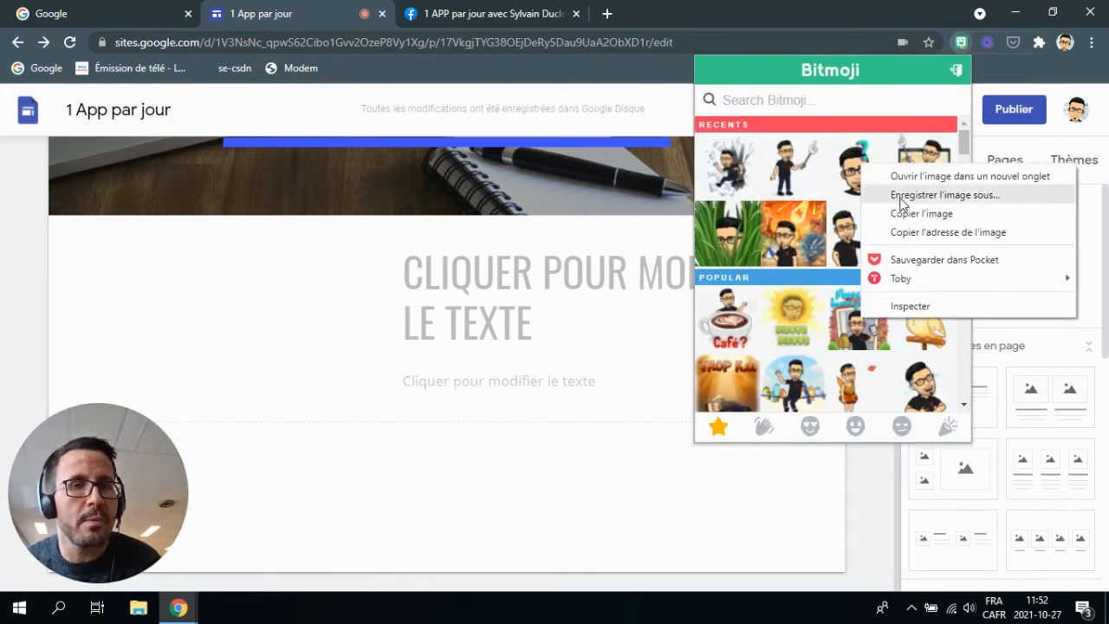
pyautogui.click(925, 214)
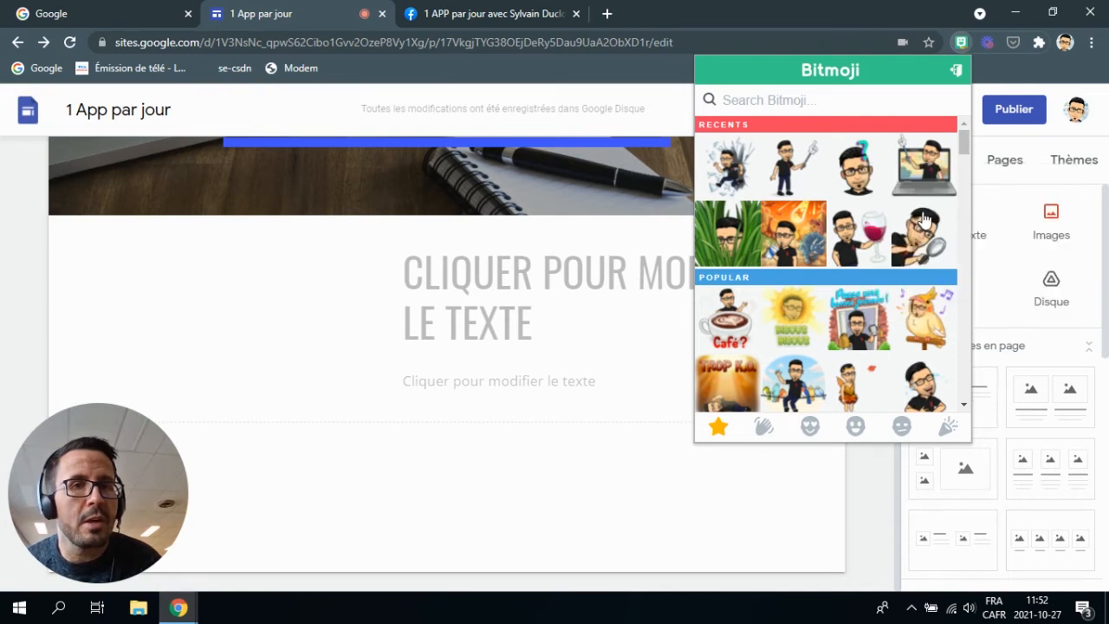
pyautogui.click(257, 309)
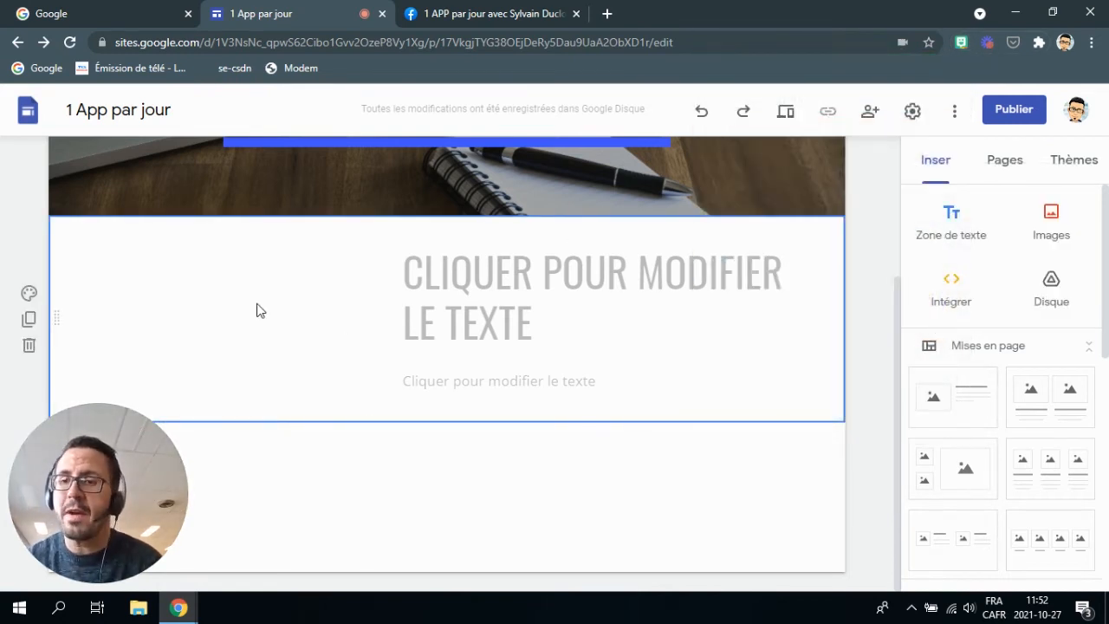
pyautogui.hotkey('ctrl', 'v')
pyautogui.scroll(4, 342, 319)
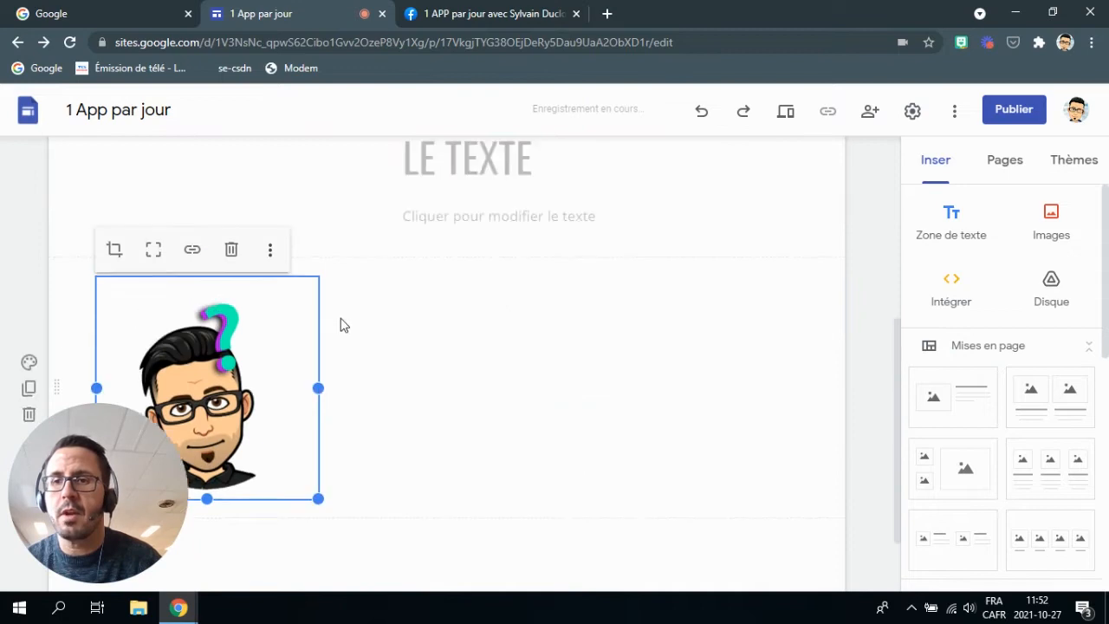
pyautogui.scroll(-2, 342, 315)
pyautogui.moveTo(216, 451); pyautogui.dragTo(164, 246)
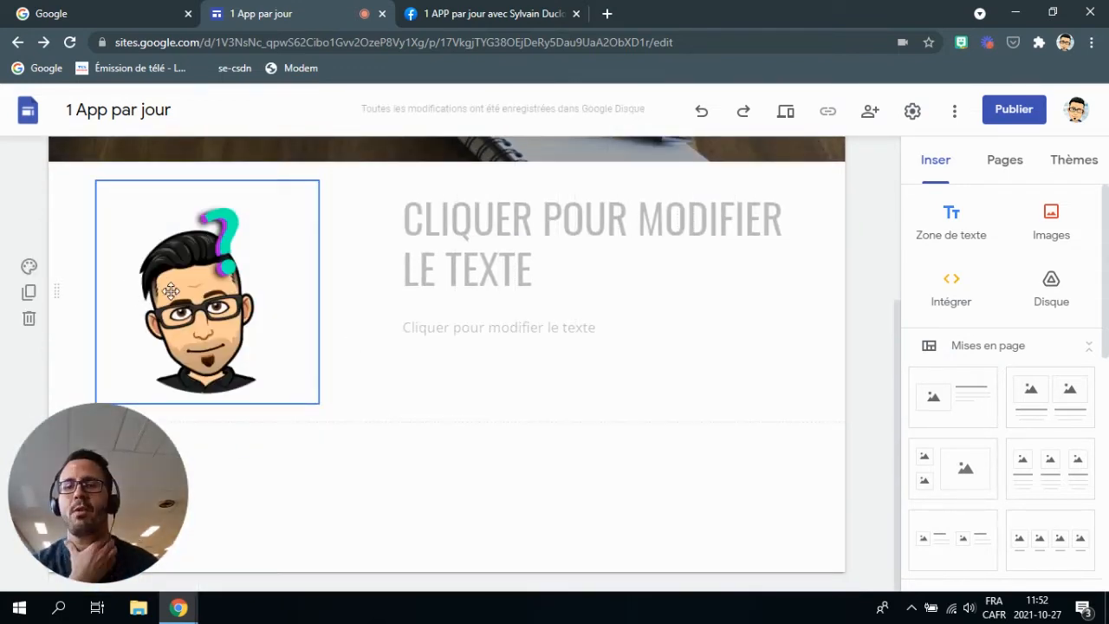
# Title the section with the team member's name in capitals, coloured blue.
pyautogui.click(418, 272)
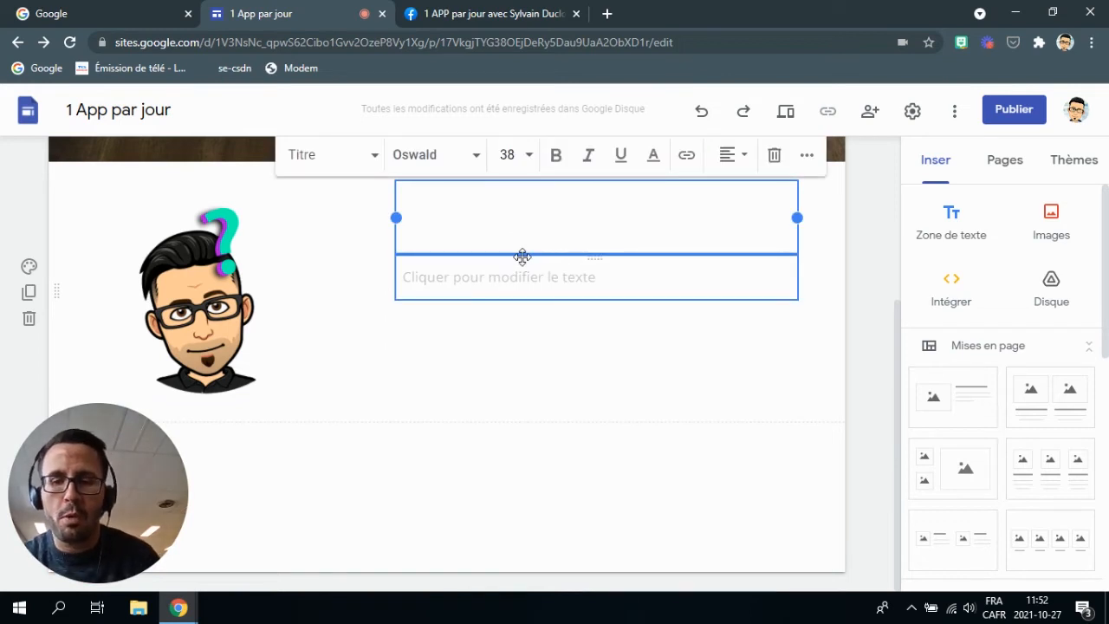
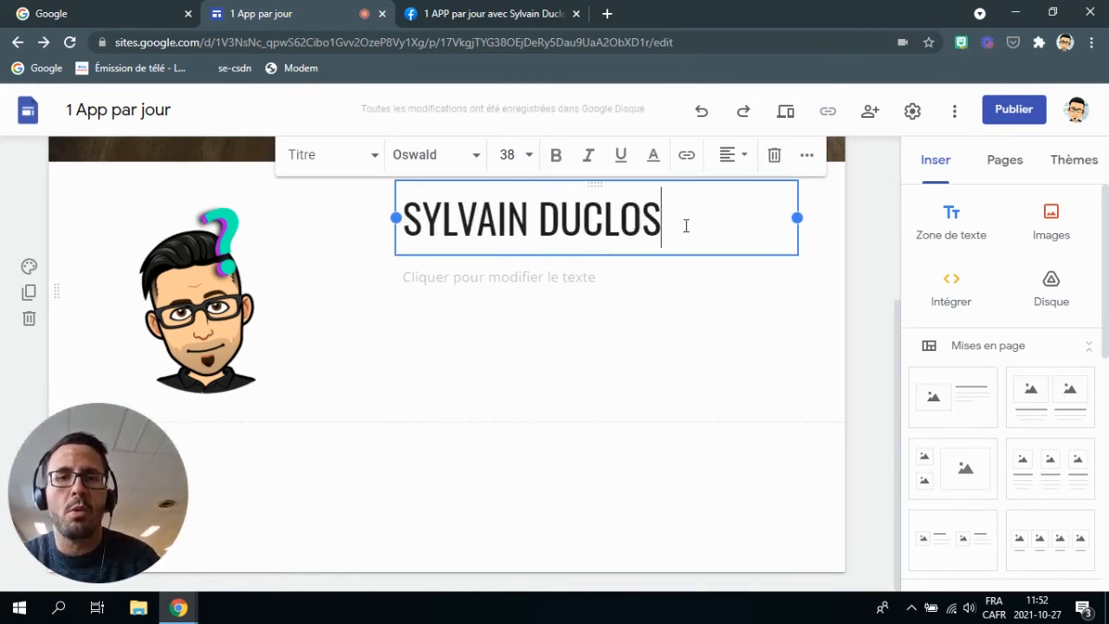
pyautogui.moveTo(685, 225); pyautogui.dragTo(337, 230)
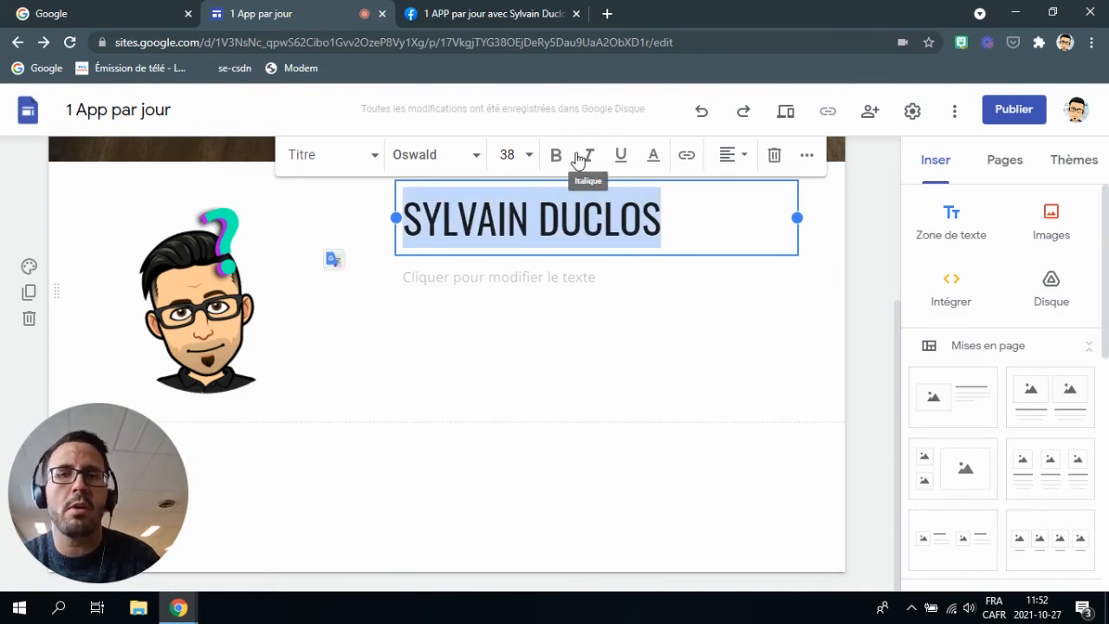
pyautogui.click(652, 154)
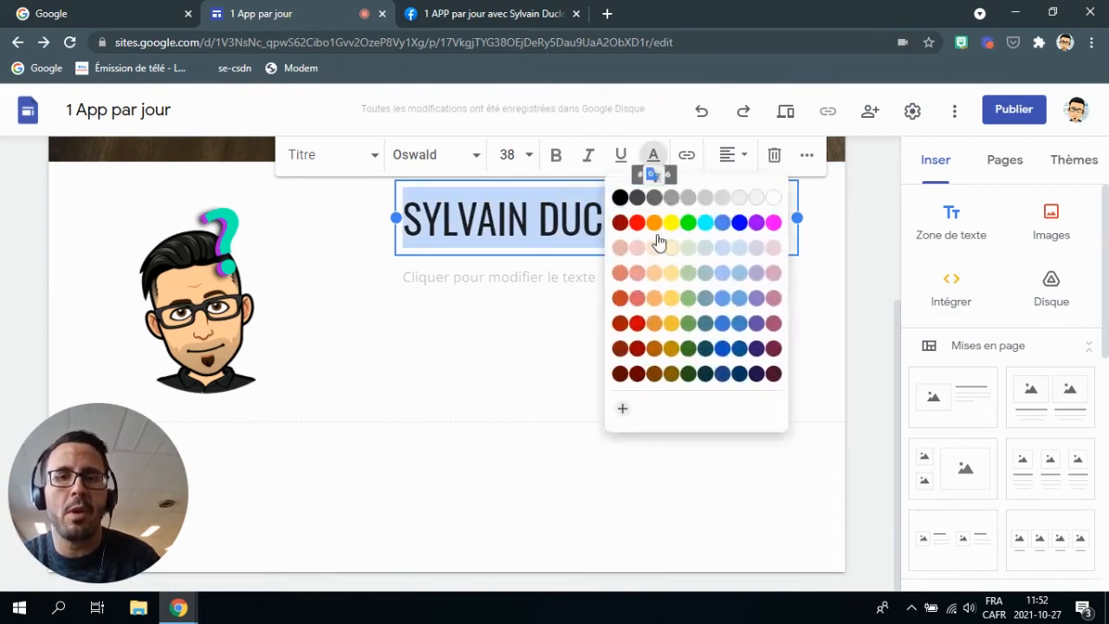
pyautogui.click(704, 229)
pyautogui.click(485, 336)
# Add a line saying he was born in Saint-Narcisse, fixing the 'néa' typo.
pyautogui.click(488, 283)
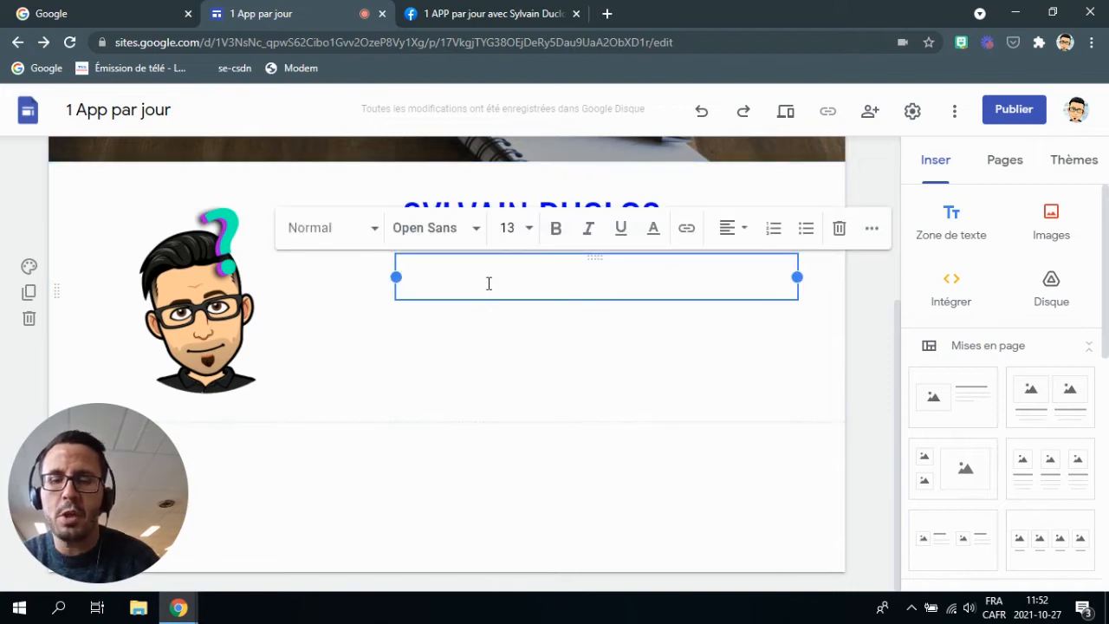
pyautogui.write('Syl')
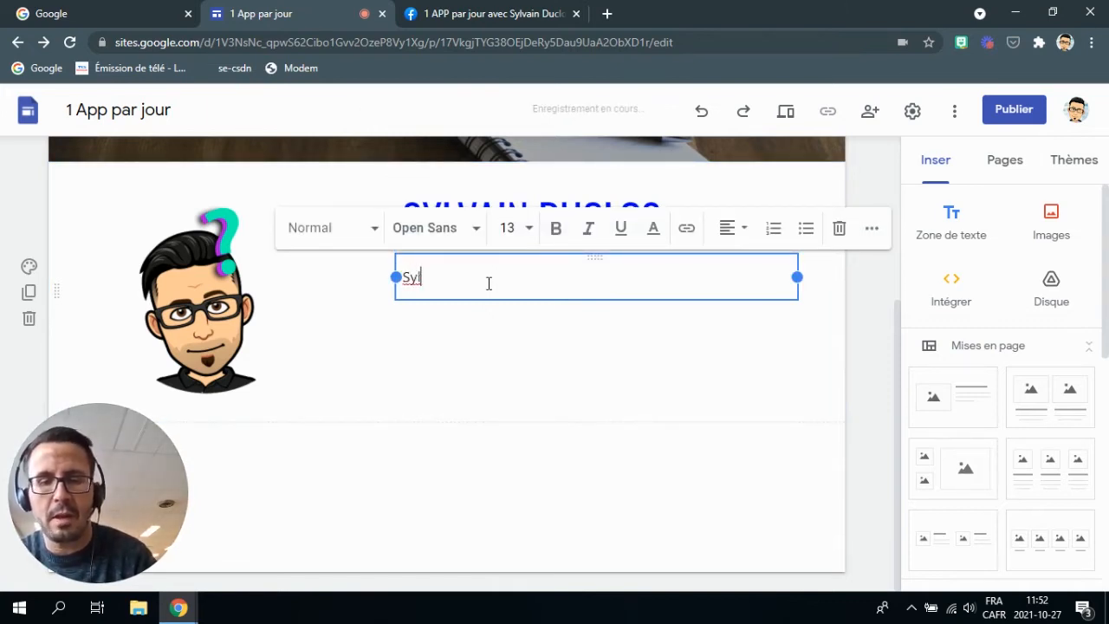
pyautogui.write('vain est ')
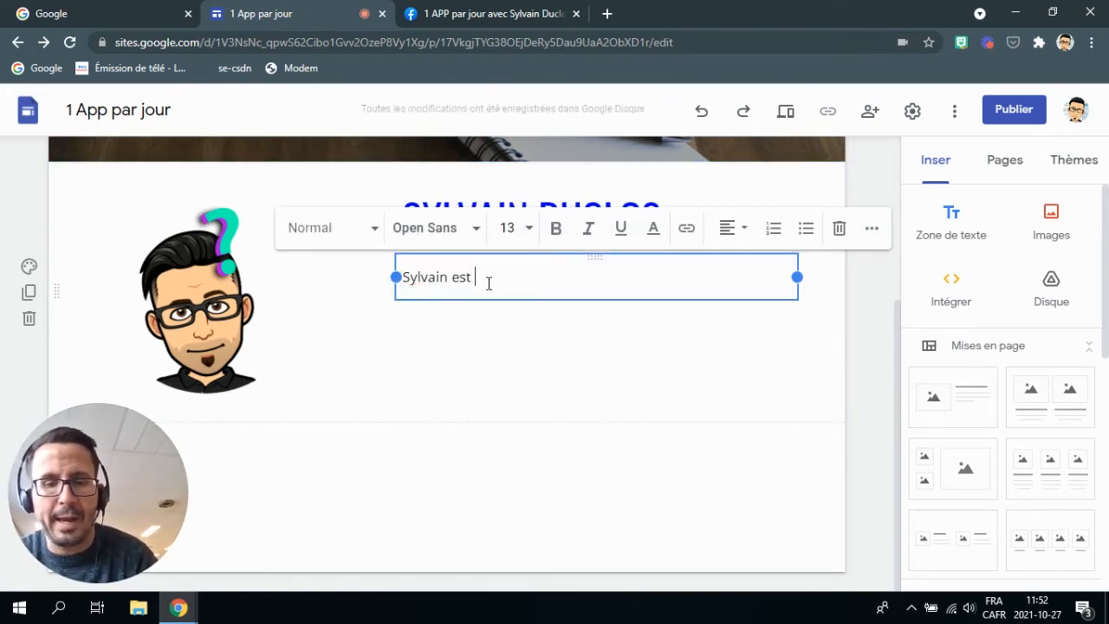
pyautogui.write('néa à Saint-Narcisse ...')
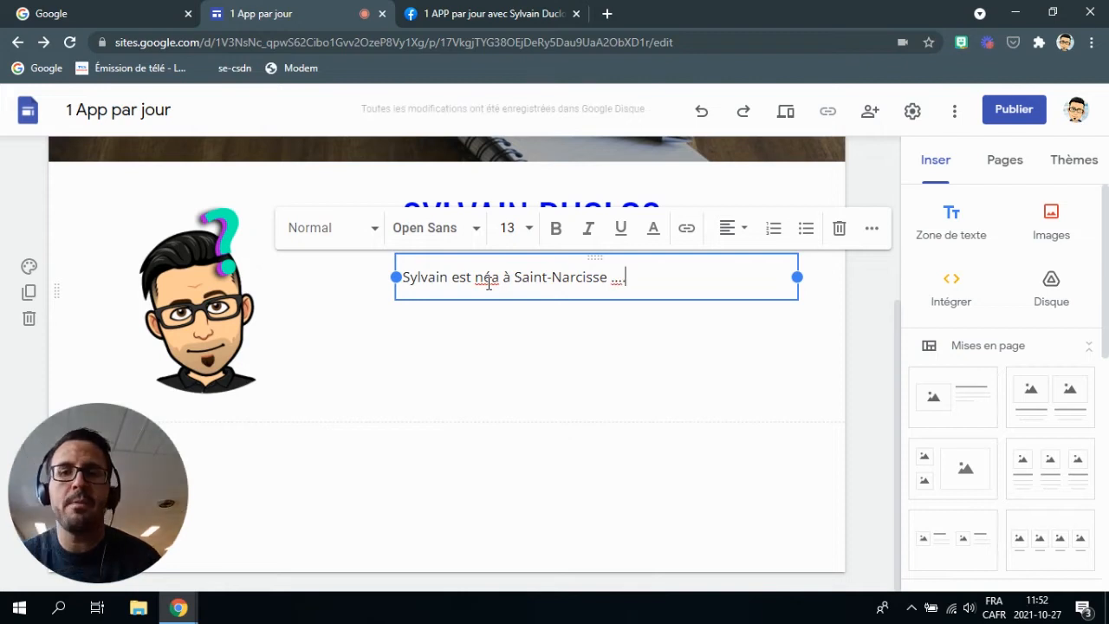
pyautogui.click(491, 277)
pyautogui.press('Delete')
pyautogui.click(528, 362)
pyautogui.scroll(3, 528, 361)
pyautogui.scroll(-3, 529, 361)
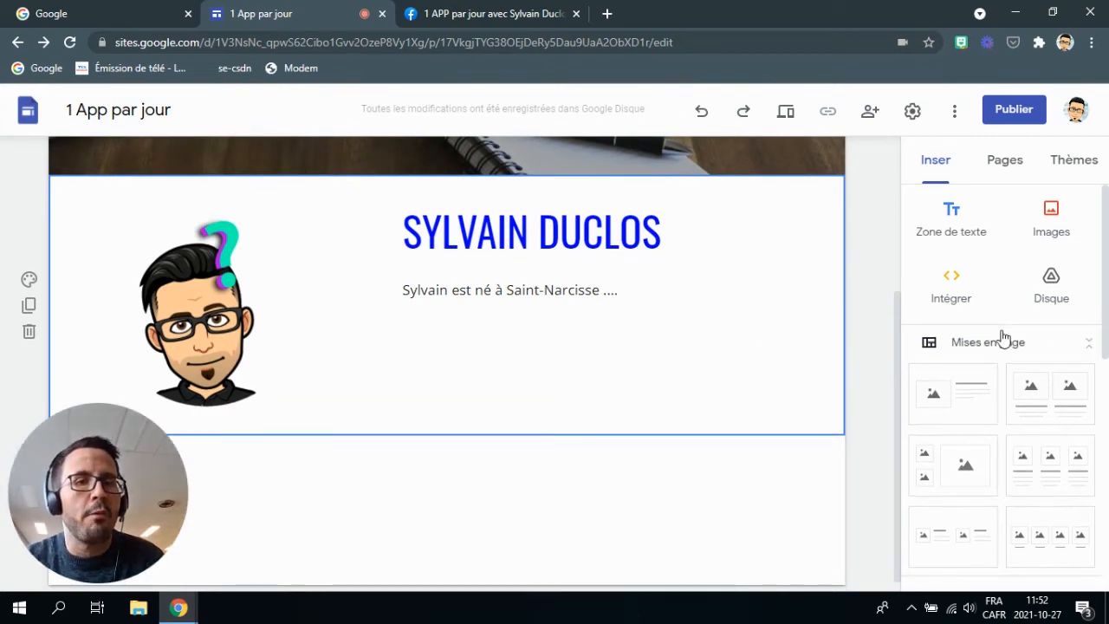
pyautogui.scroll(-3, 1022, 312)
pyautogui.scroll(1, 1031, 277)
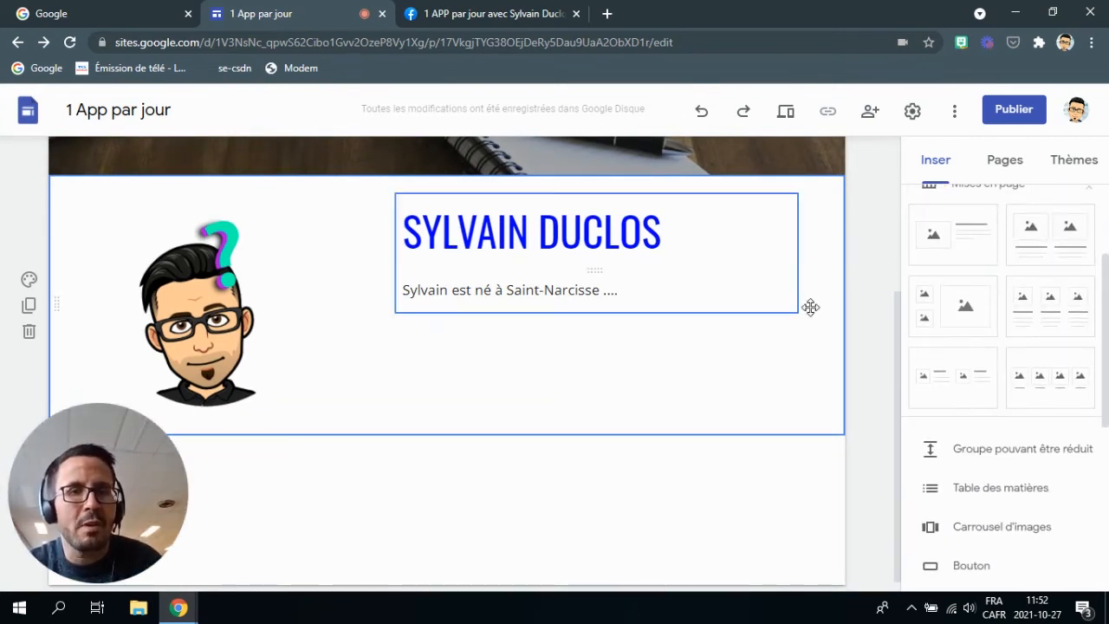
pyautogui.scroll(-3, 980, 364)
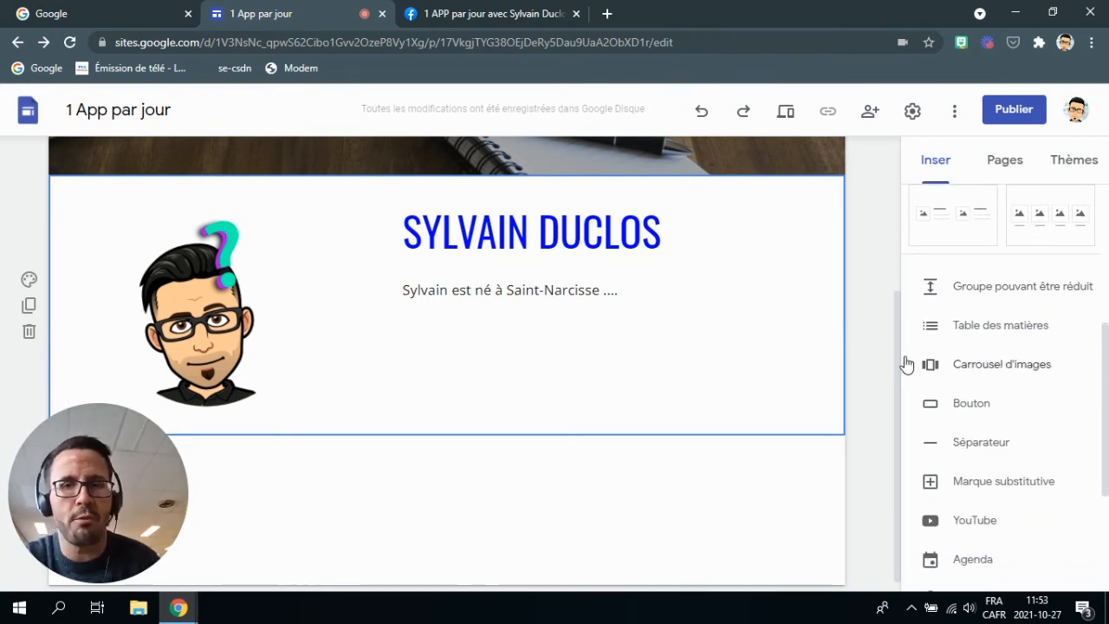
# Add a collapsible group to the page and title it 'MENU DU JOUR'.
pyautogui.scroll(-1, 565, 405)
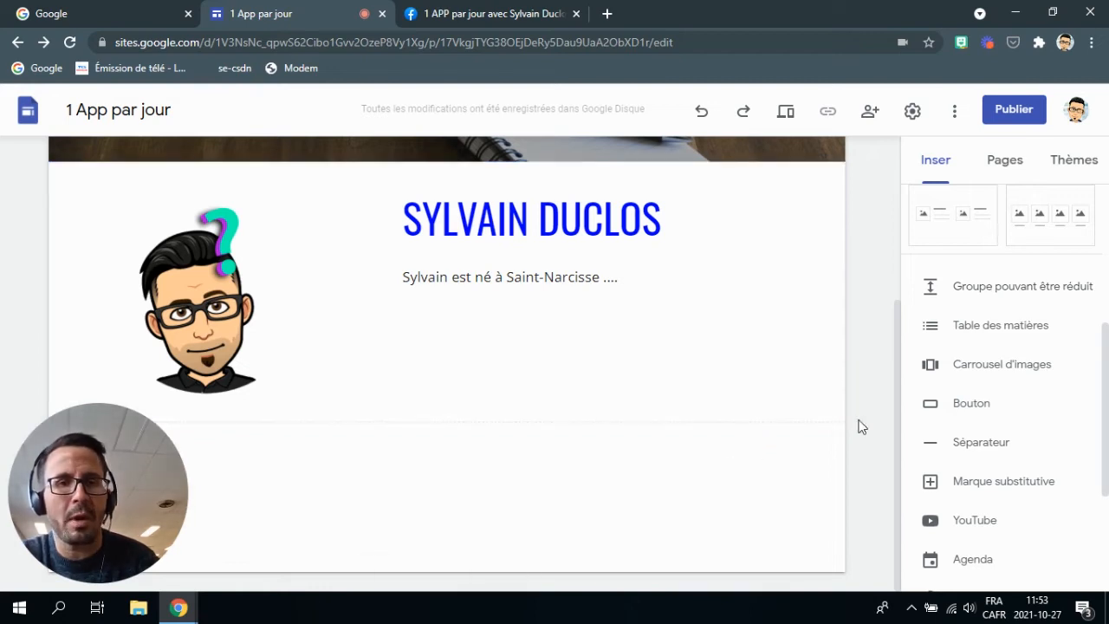
pyautogui.click(995, 302)
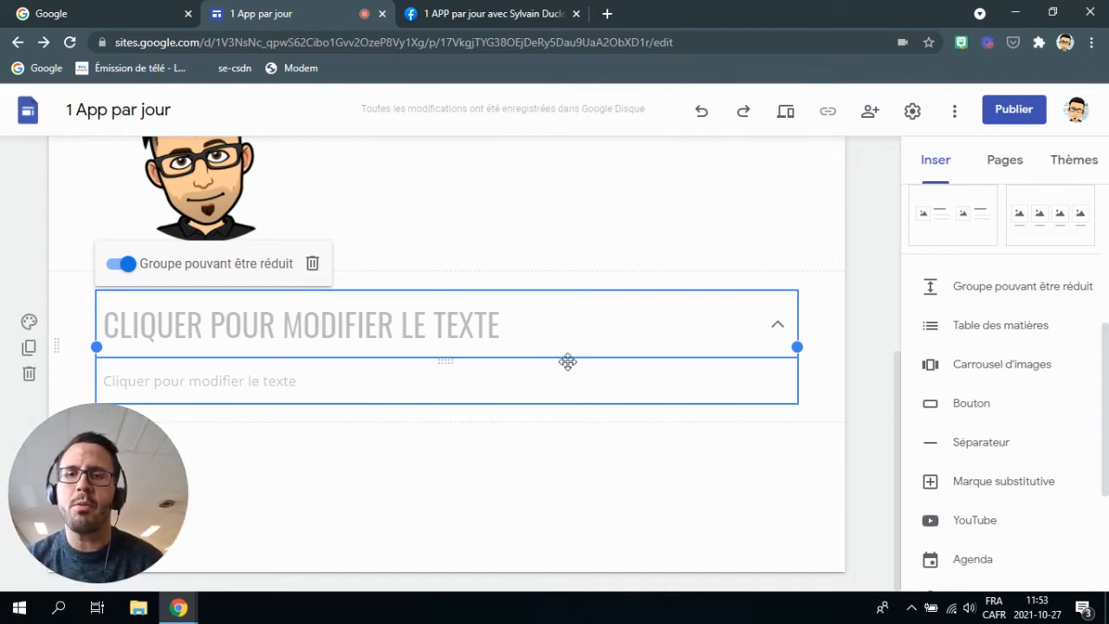
pyautogui.click(349, 334)
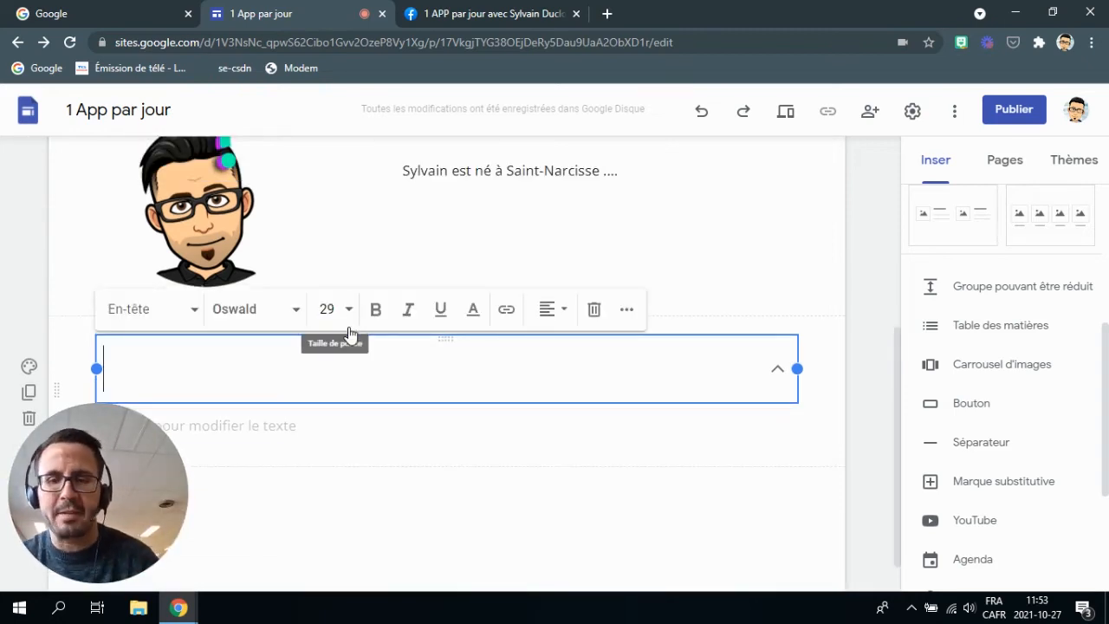
pyautogui.write('MENU')
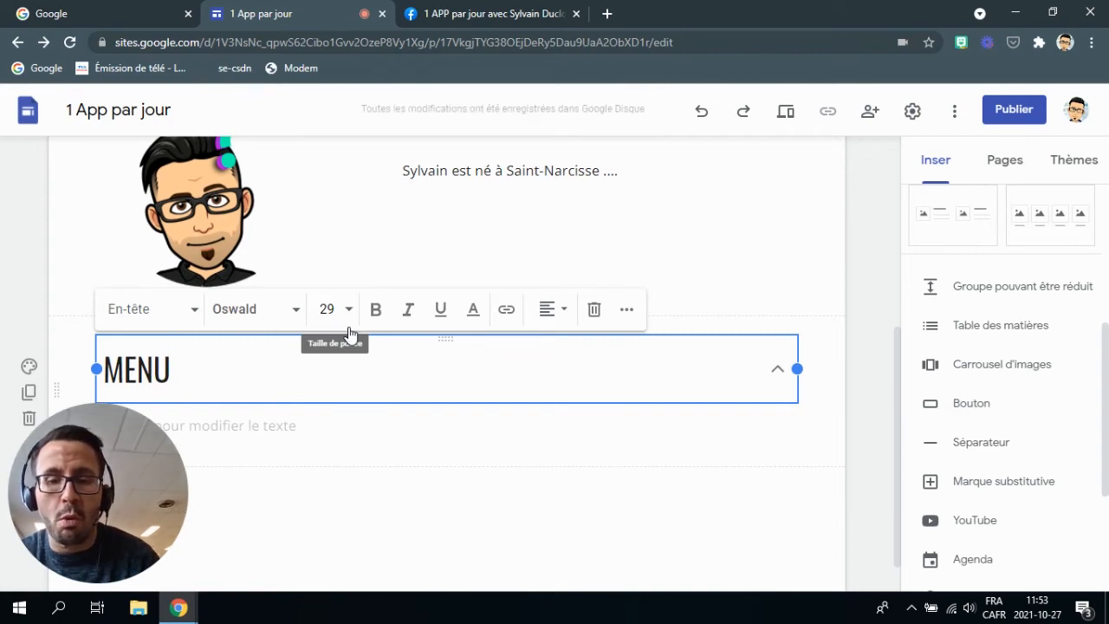
pyautogui.write(' DU JOUR')
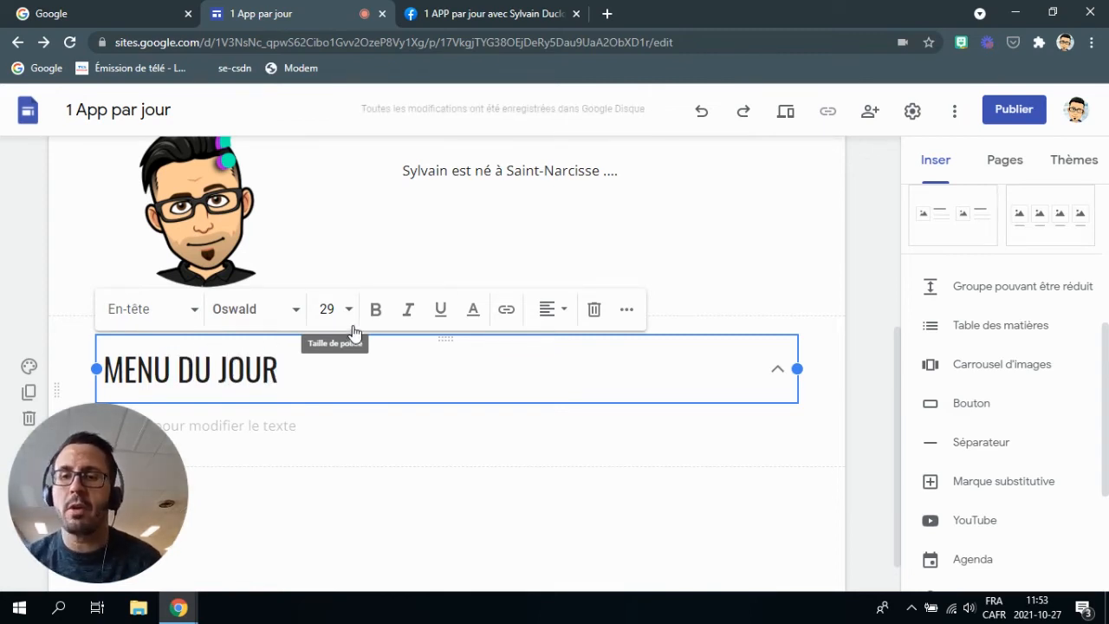
# Fill the group body with the line 'qiowyr i2oy23 yoi' pasted repeatedly, then fold it up.
pyautogui.scroll(-1, 236, 355)
pyautogui.click(224, 379)
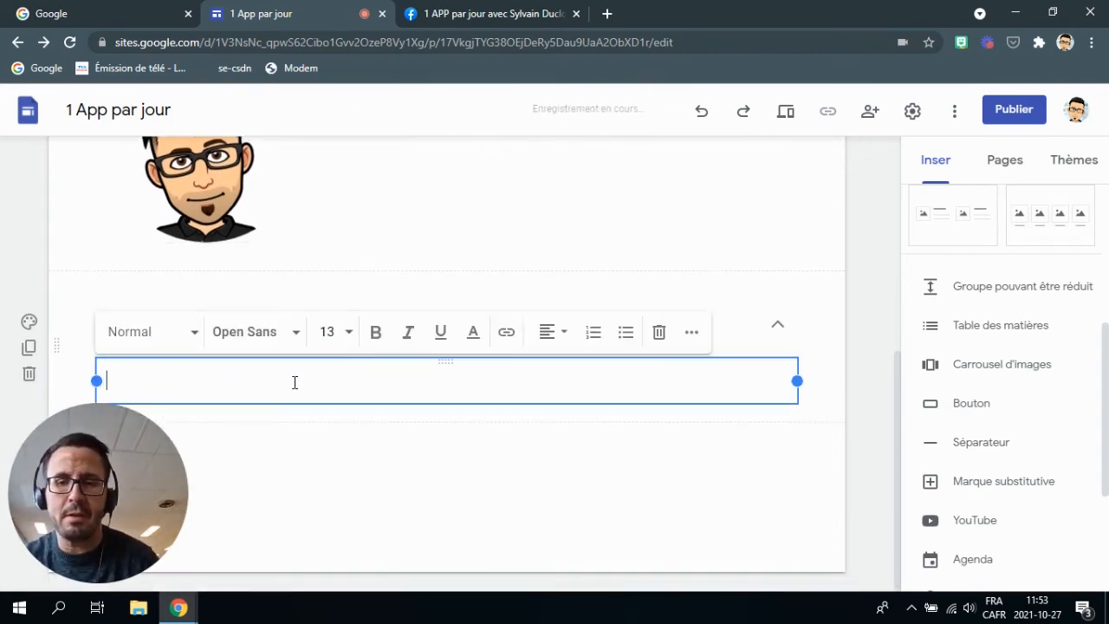
pyautogui.write('qiowyr i2oy23 yoi')
pyautogui.moveTo(295, 381); pyautogui.dragTo(86, 386)
pyautogui.hotkey('ctrl', 'c')
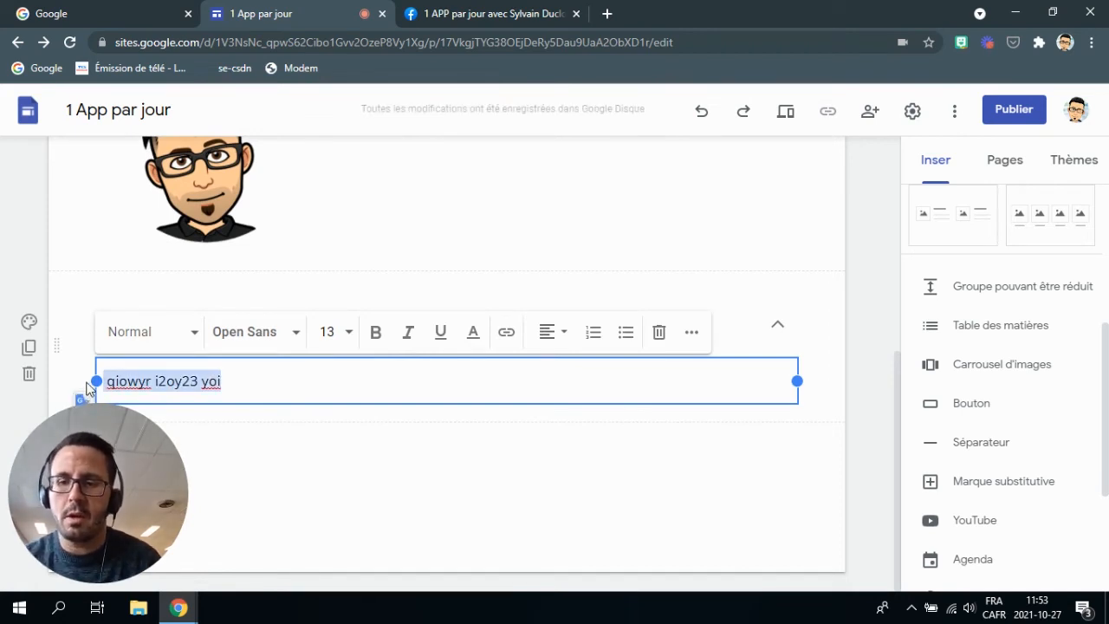
pyautogui.click(286, 376)
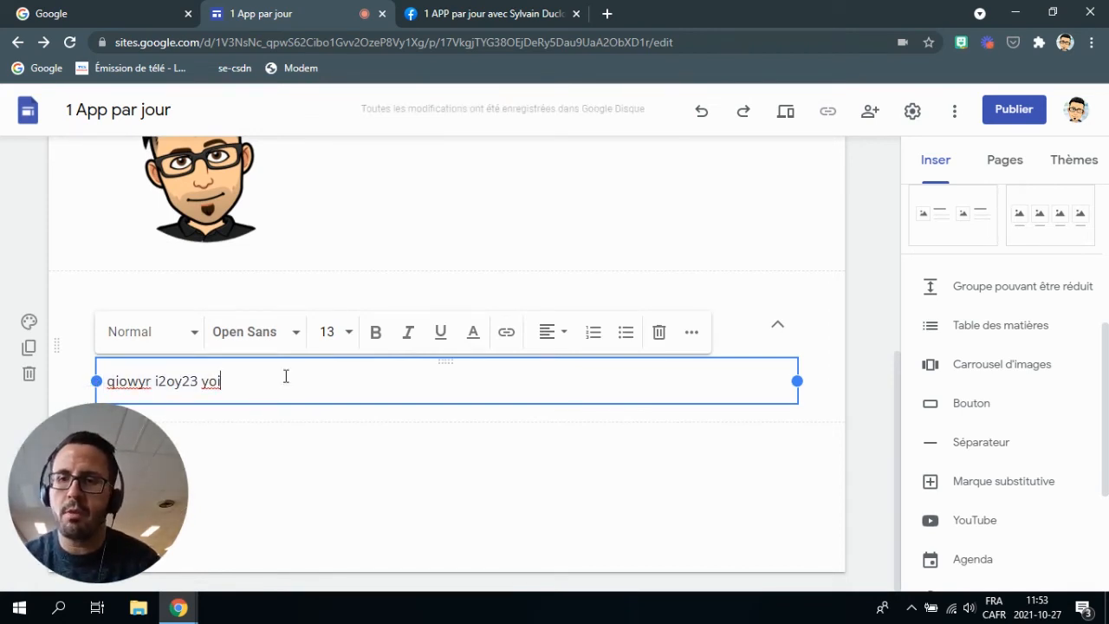
pyautogui.press('Return')
pyautogui.hotkey('ctrl', 'v')
pyautogui.hotkey('ctrl', 'v')
pyautogui.hotkey('ctrl', 'v')
pyautogui.hotkey('ctrl', 'v')
pyautogui.hotkey('ctrl', 'v')
pyautogui.hotkey('ctrl', 'v')
pyautogui.hotkey('ctrl', 'v')
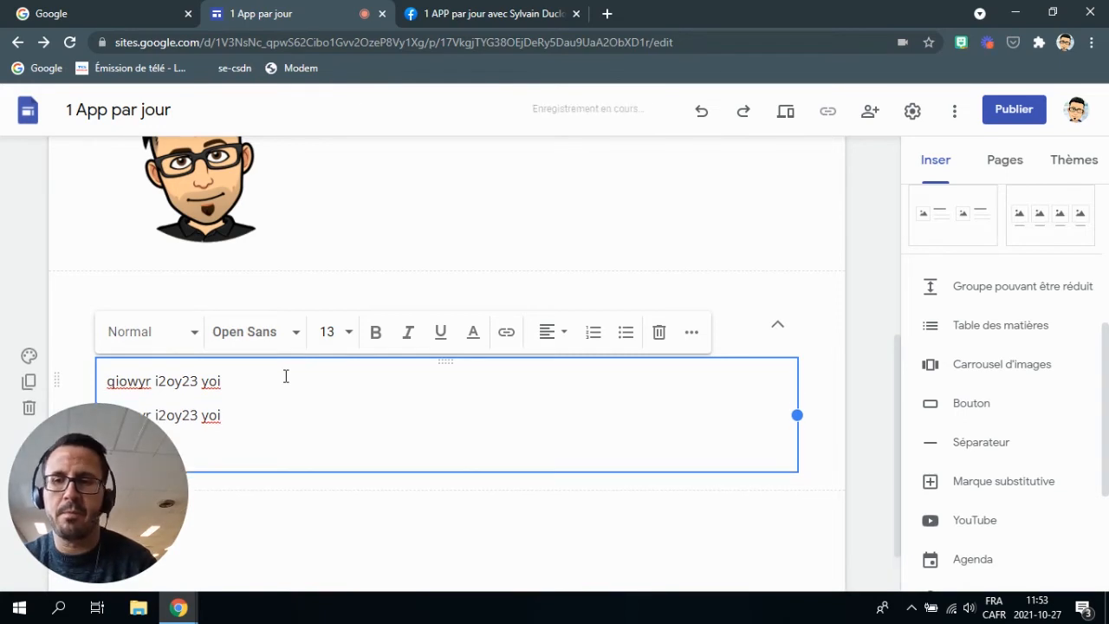
pyautogui.hotkey('ctrl', 'v')
pyautogui.scroll(-3, 301, 370)
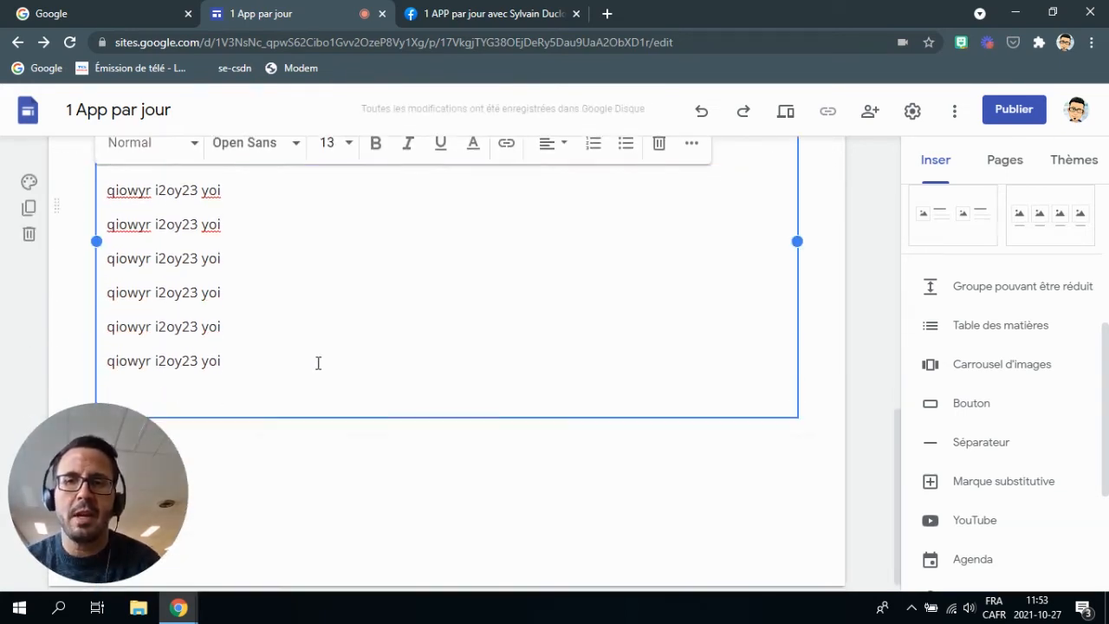
pyautogui.click(849, 279)
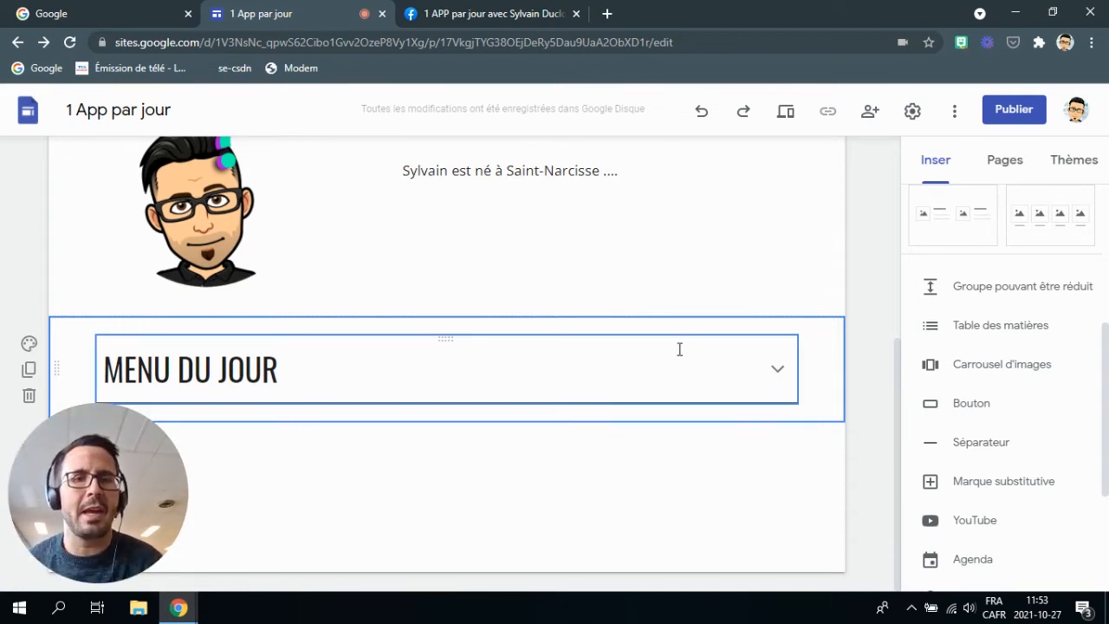
pyautogui.click(779, 371)
pyautogui.scroll(-3, 568, 285)
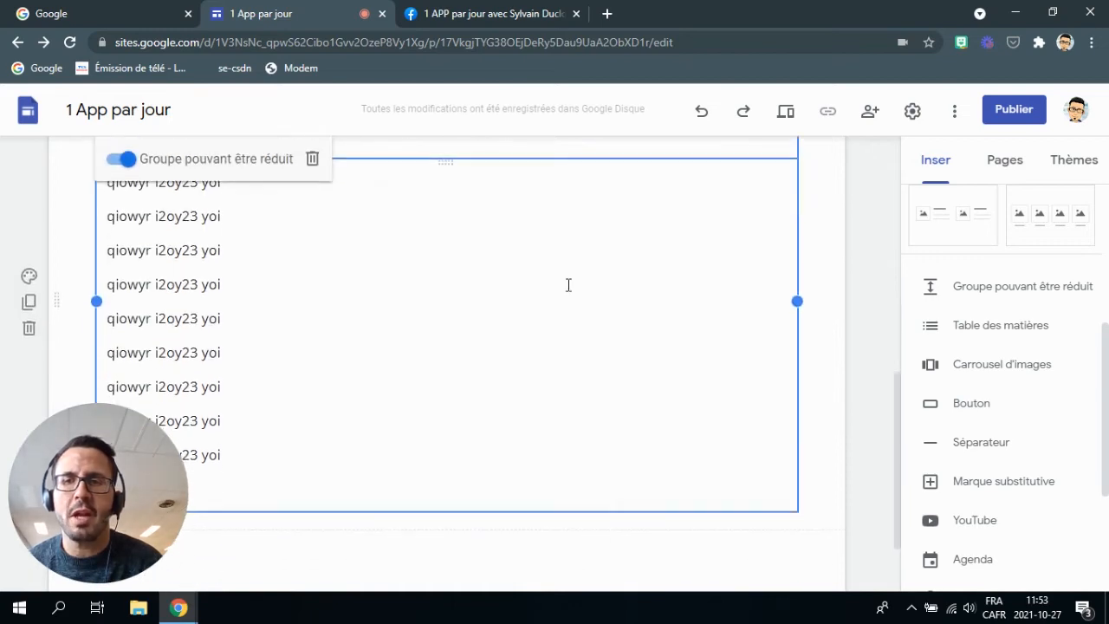
pyautogui.scroll(5, 402, 448)
pyautogui.scroll(-2, 462, 433)
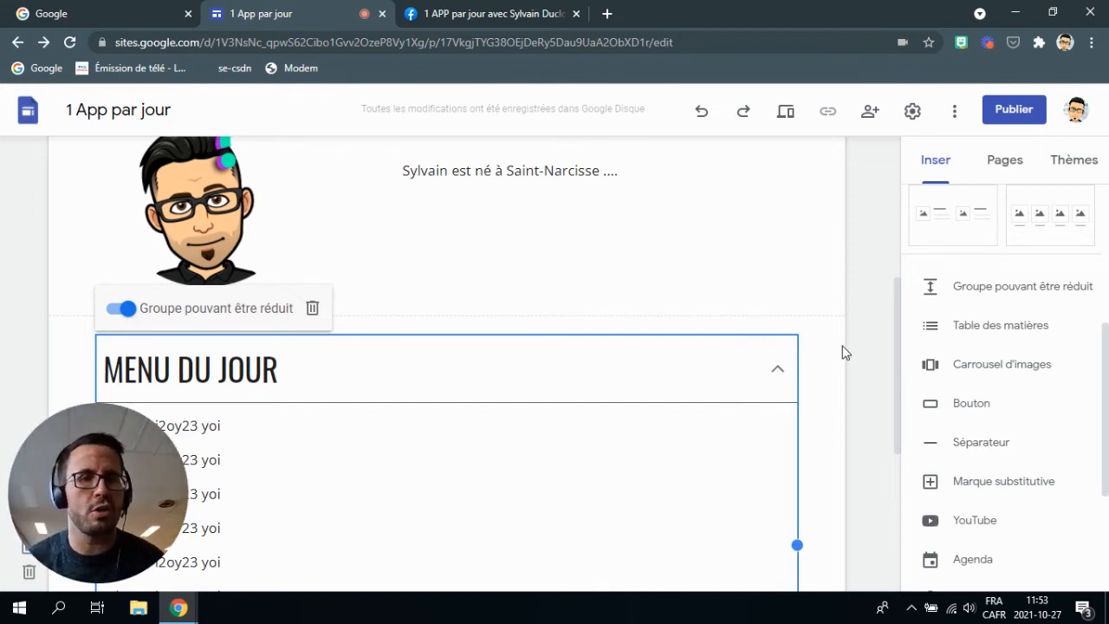
pyautogui.scroll(-2, 845, 351)
pyautogui.click(824, 255)
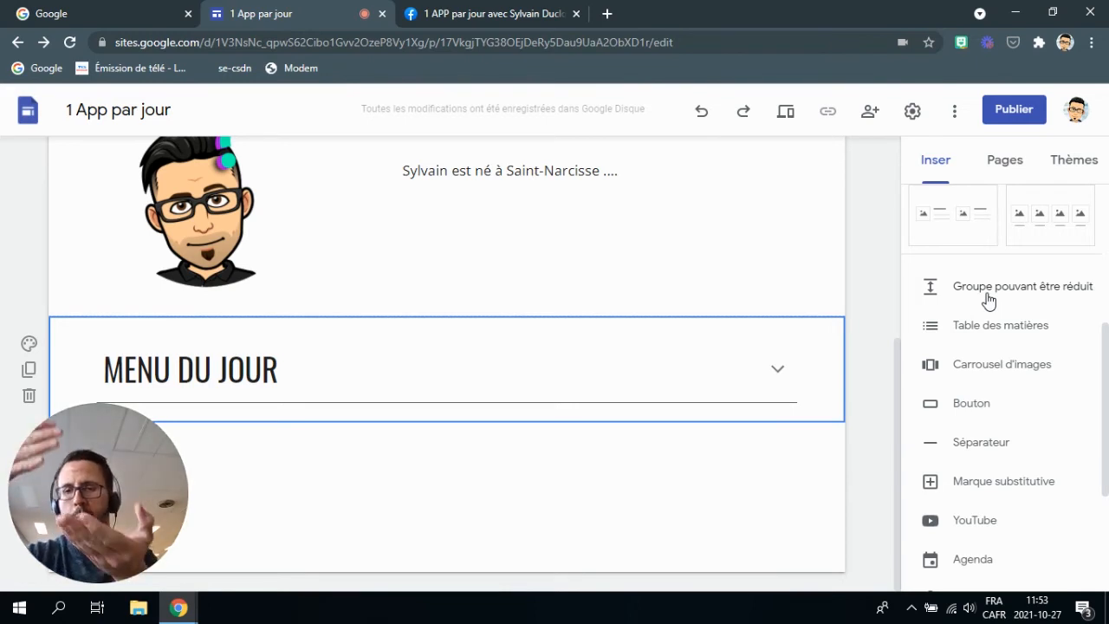
pyautogui.scroll(-2, 988, 300)
pyautogui.click(639, 468)
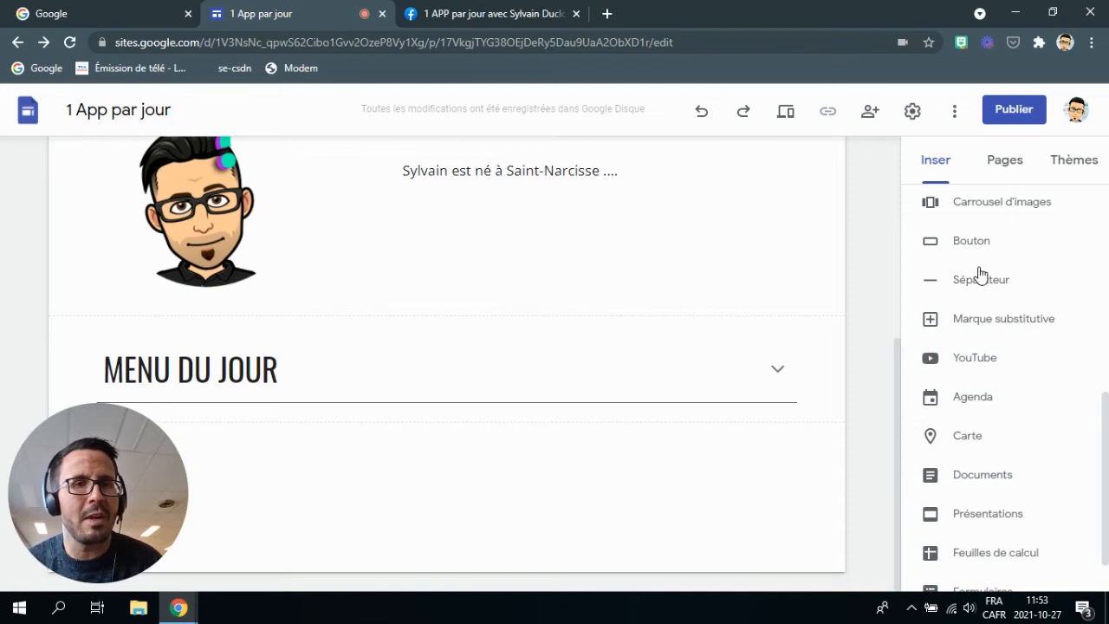
# Insert an image carousel, then open and close the Google Drive image picker.
pyautogui.click(982, 216)
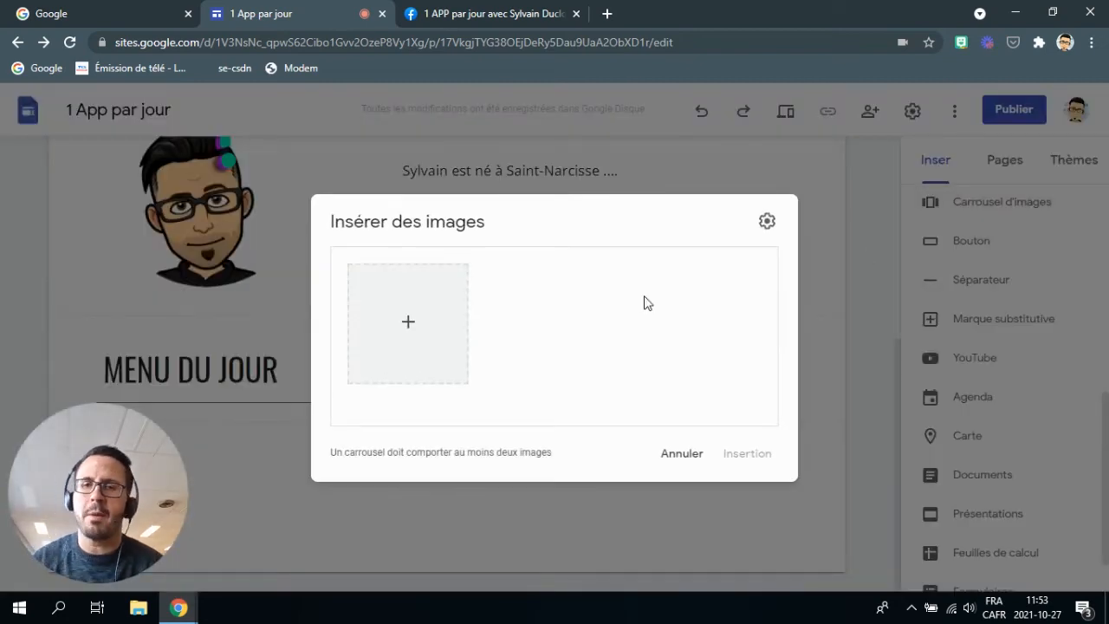
pyautogui.click(420, 336)
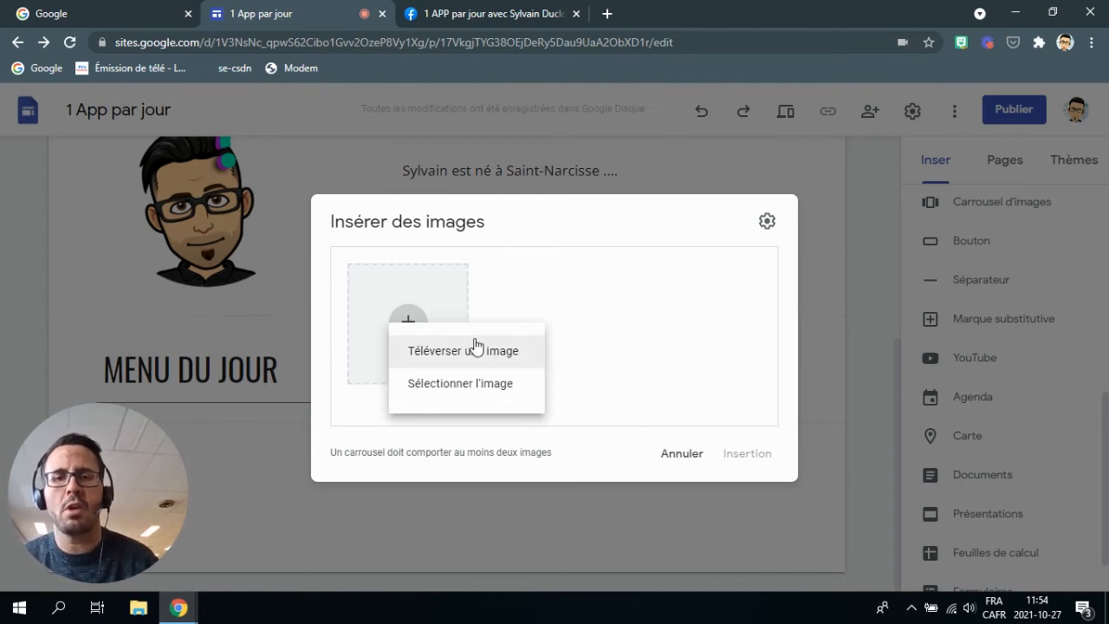
pyautogui.click(488, 384)
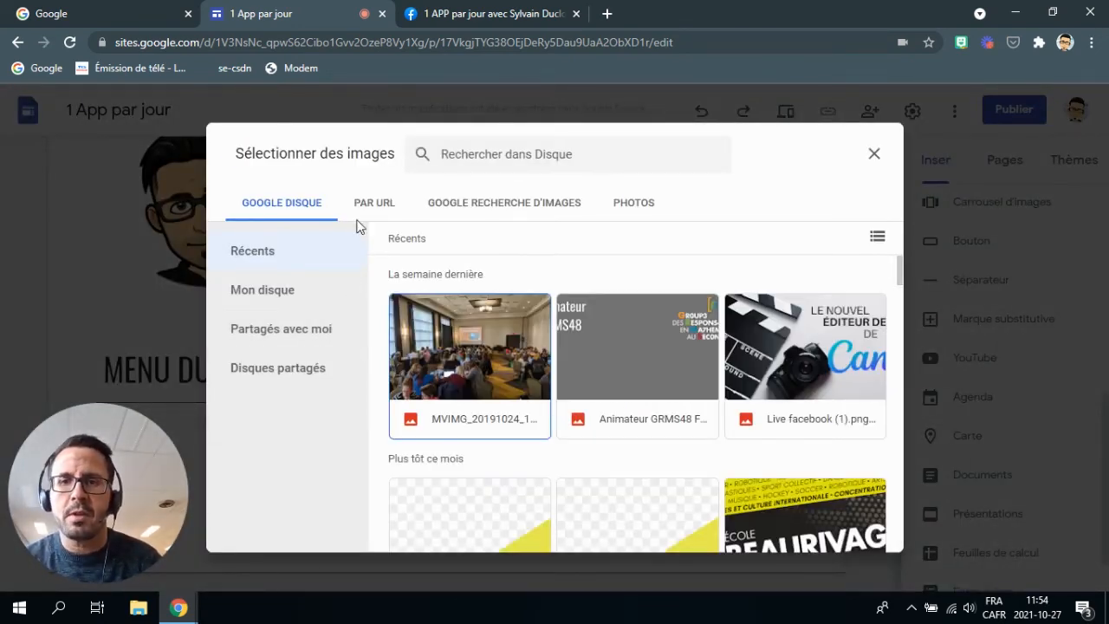
pyautogui.click(875, 153)
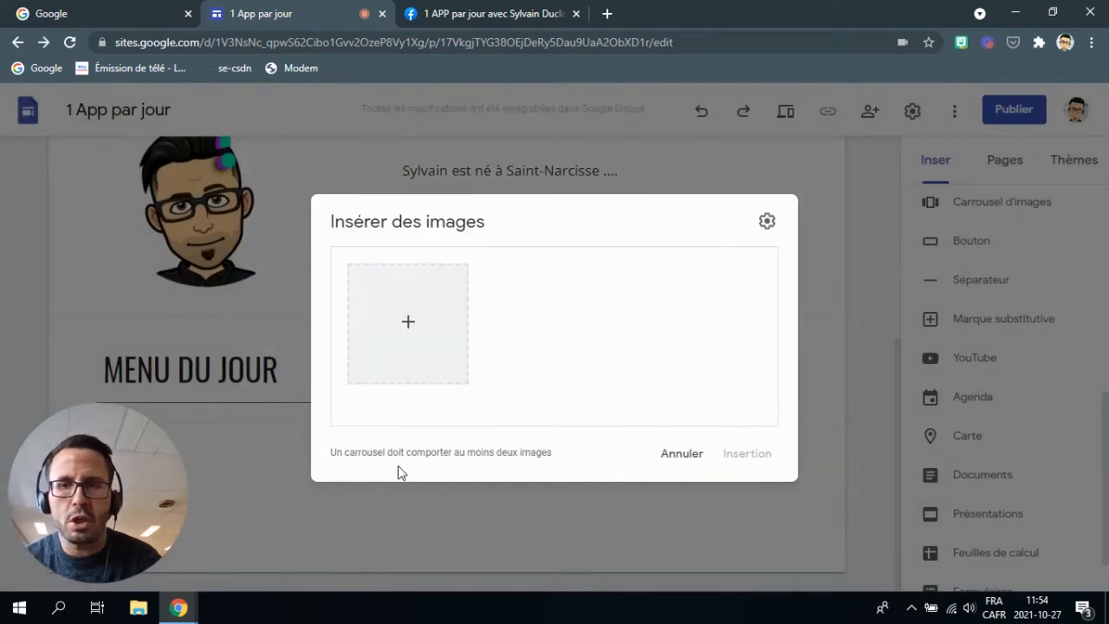
# Upload image files 9 through 2 from the Downloads folder into the carousel.
pyautogui.click(405, 320)
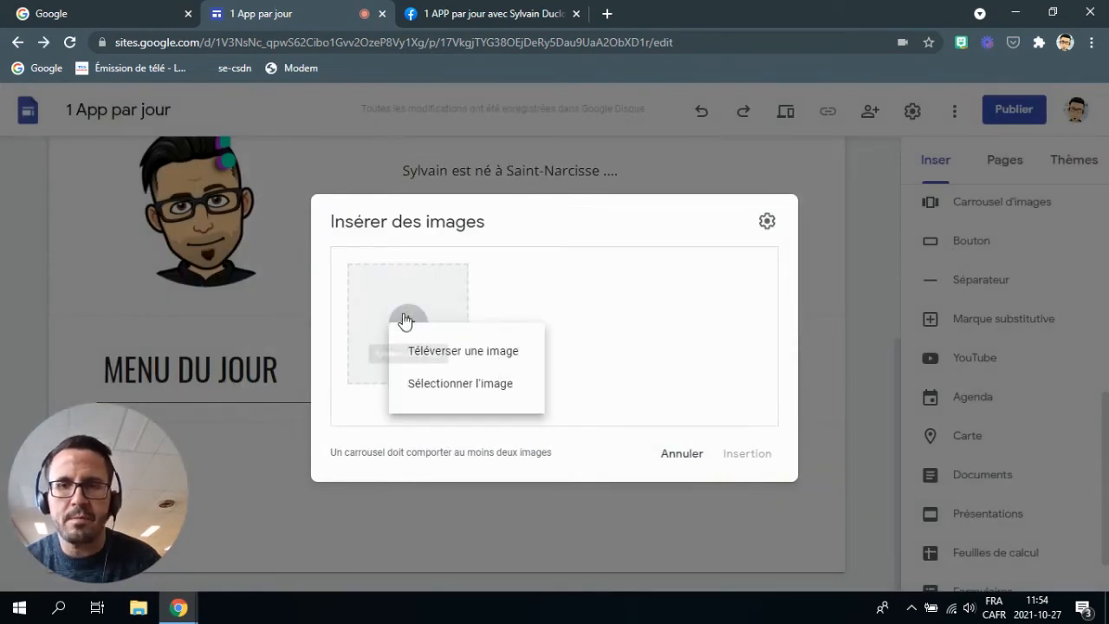
pyautogui.click(455, 351)
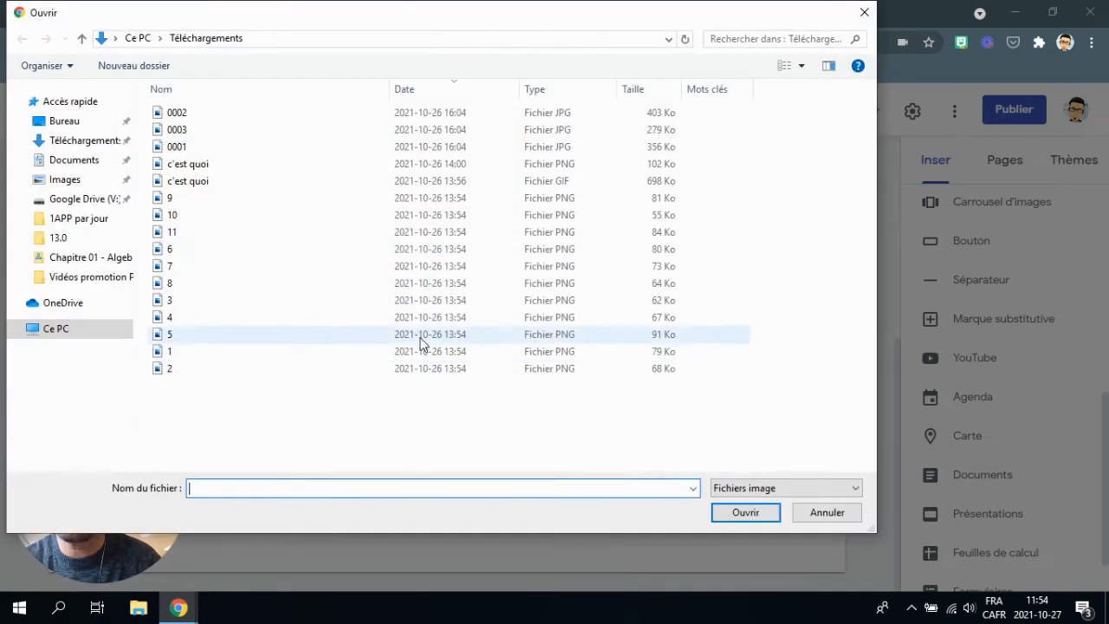
pyautogui.click(178, 198)
pyautogui.keyDown('shift'); pyautogui.click(206, 368); pyautogui.keyUp('shift')
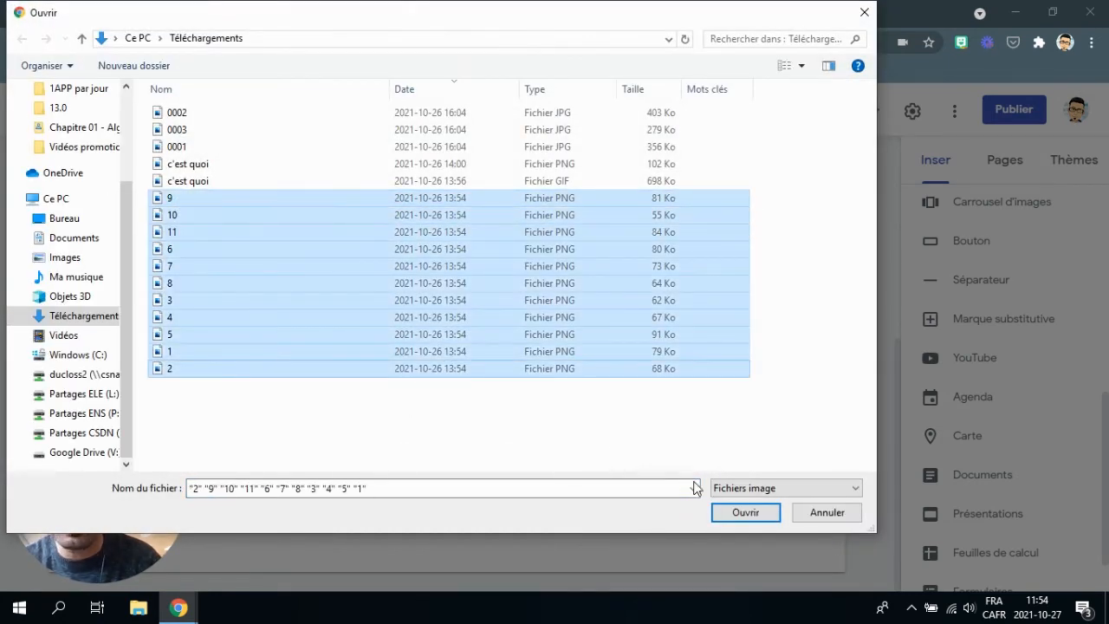
pyautogui.click(736, 513)
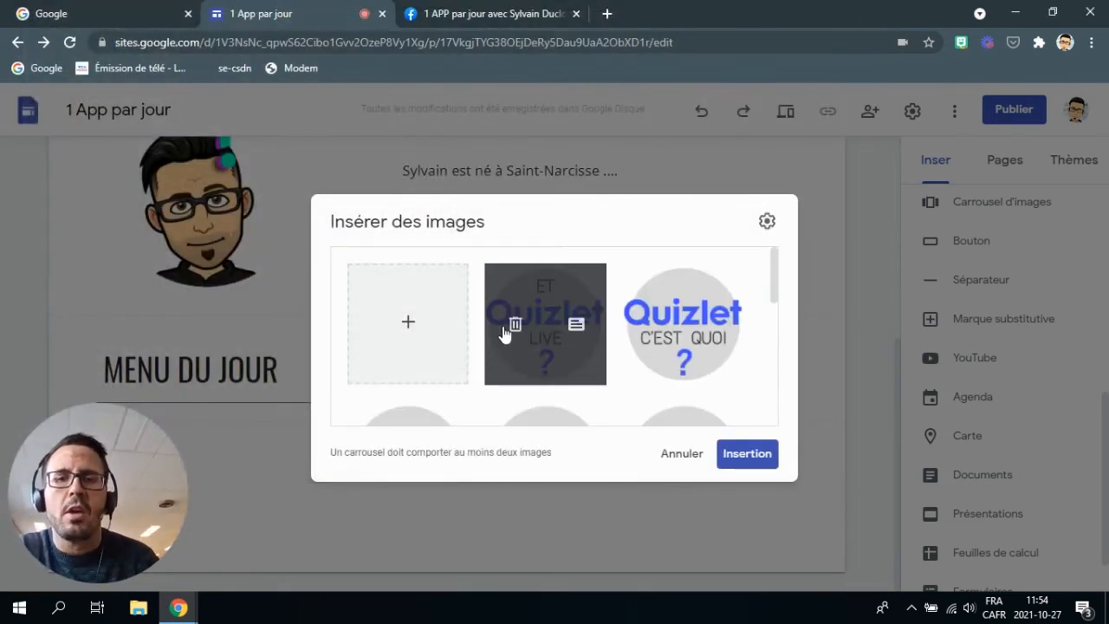
# Set the carousel to Démarrage automatique with Rapide transition speed and insert it.
pyautogui.scroll(-2, 584, 331)
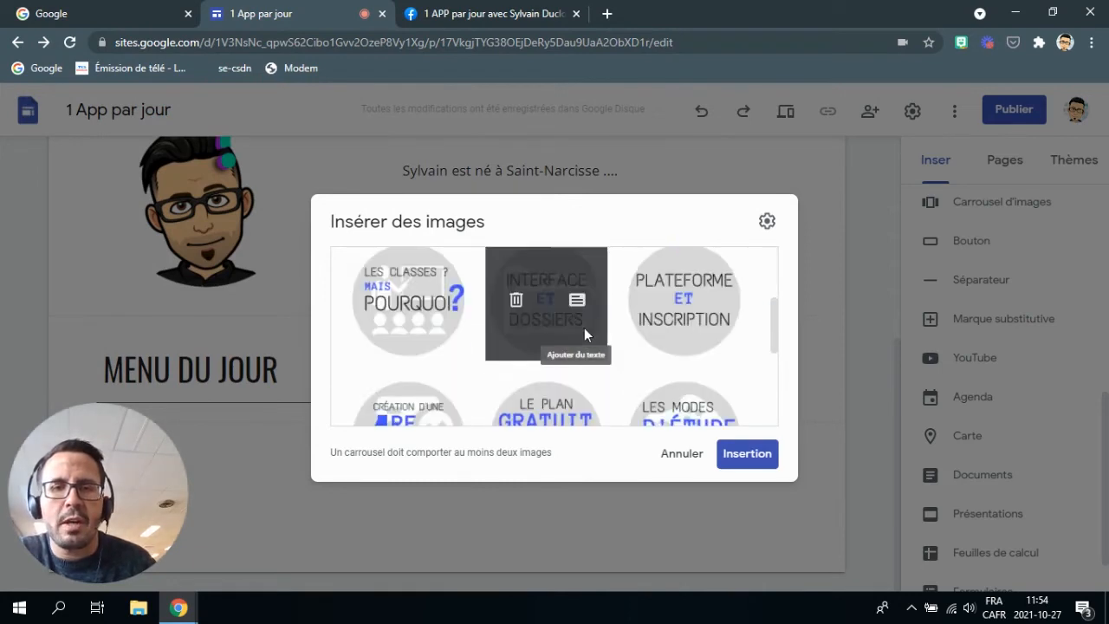
pyautogui.scroll(3, 584, 329)
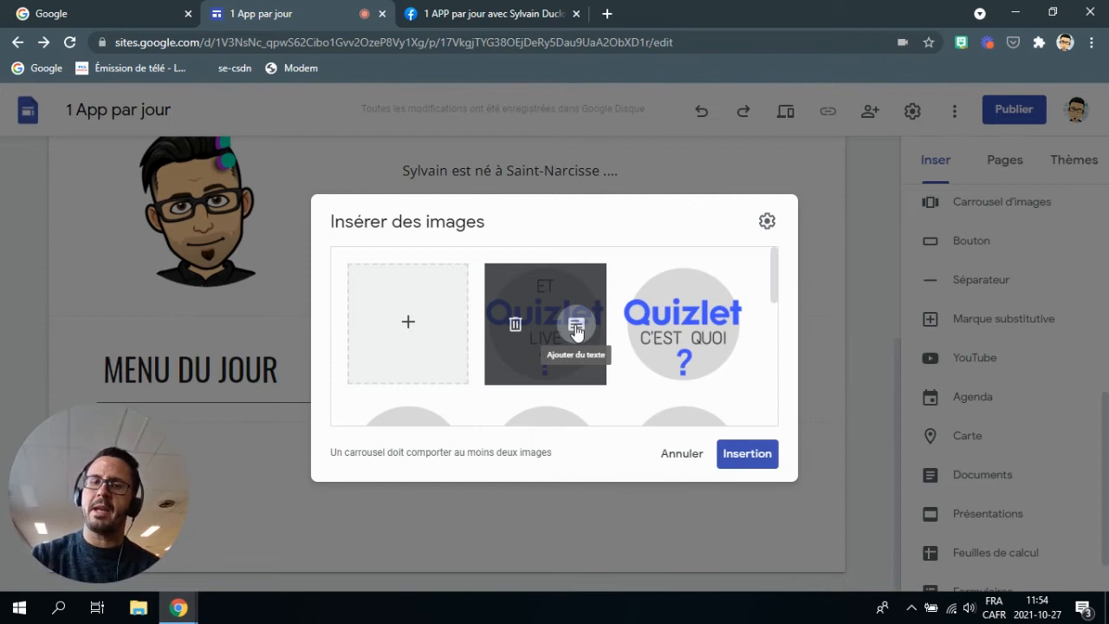
pyautogui.scroll(-5, 682, 364)
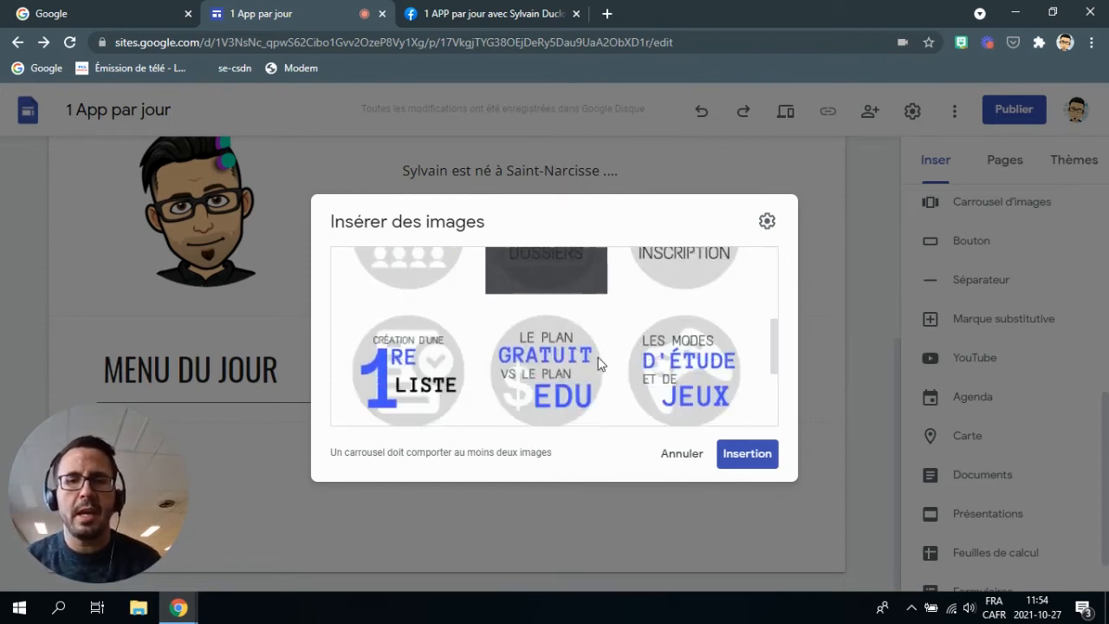
pyautogui.click(768, 222)
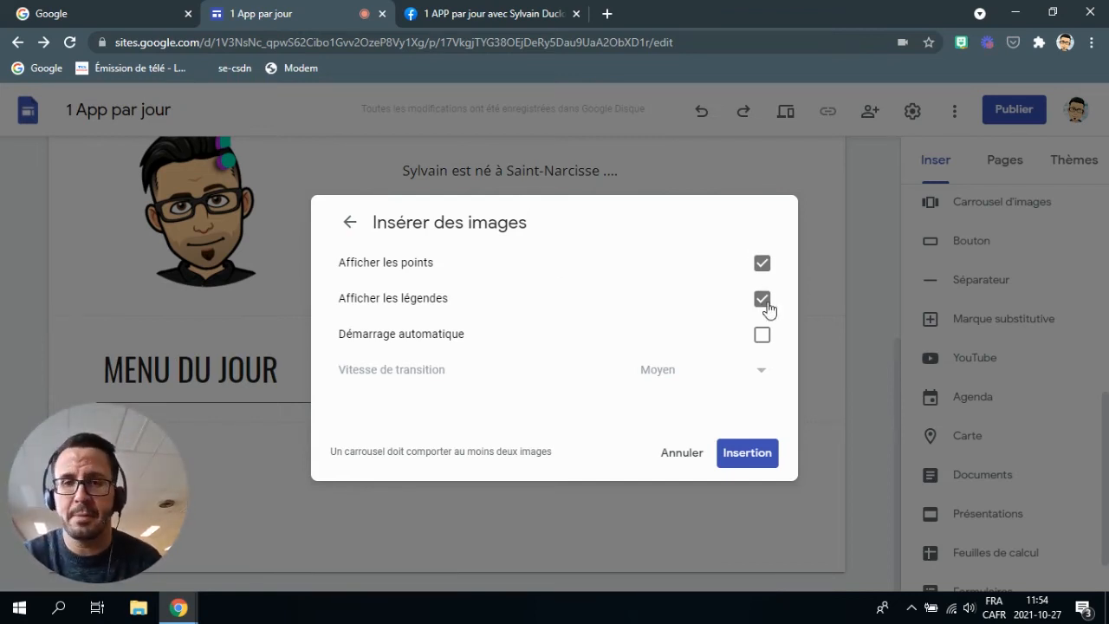
pyautogui.click(762, 338)
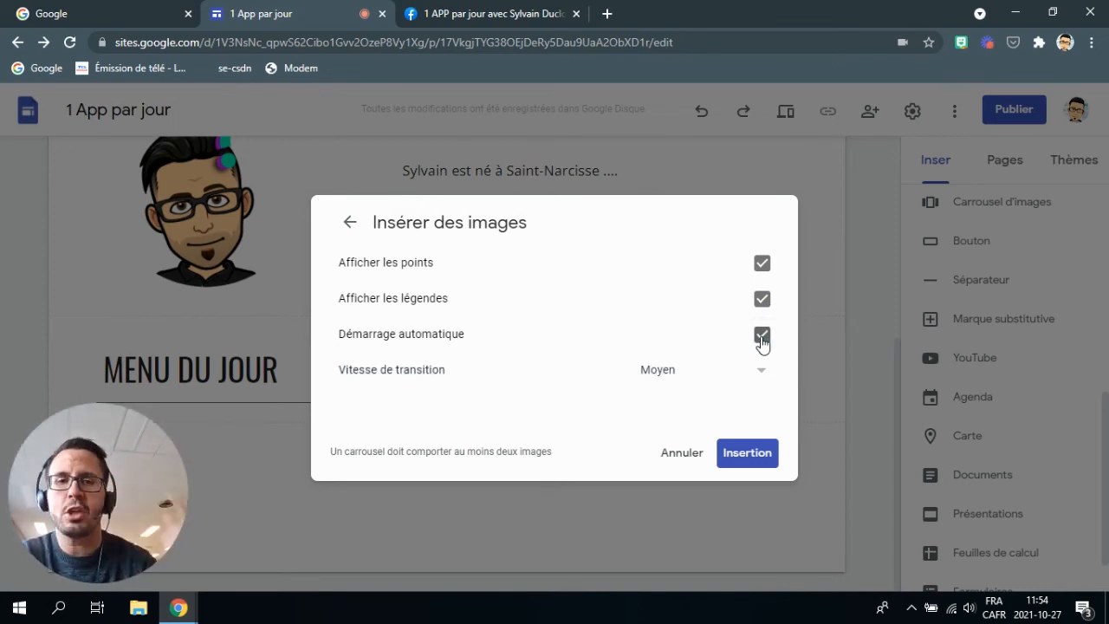
pyautogui.click(762, 338)
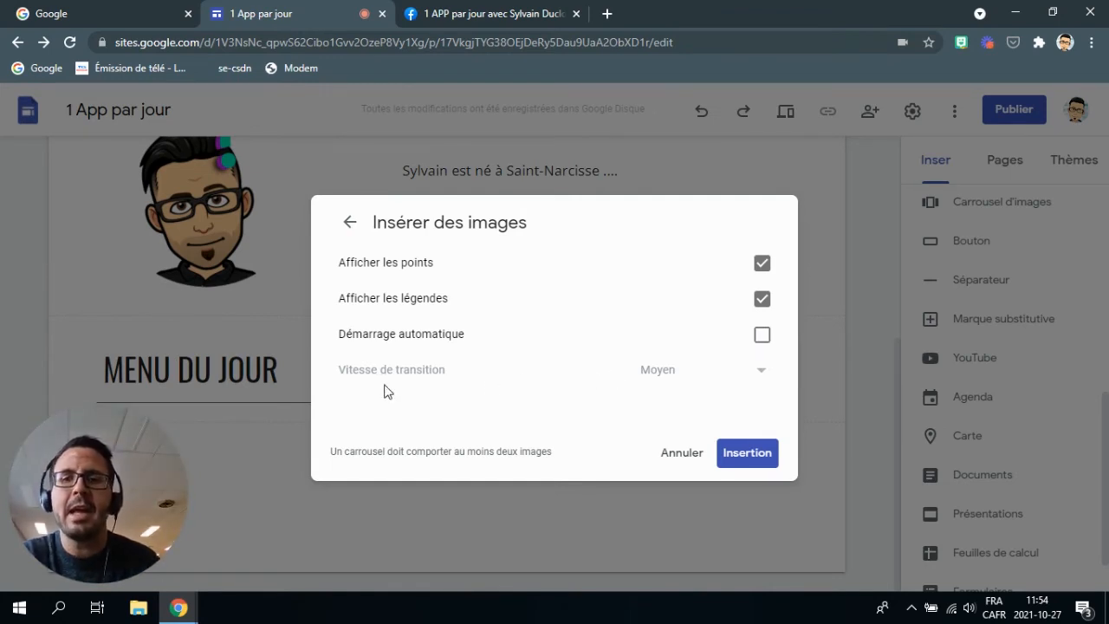
pyautogui.click(762, 337)
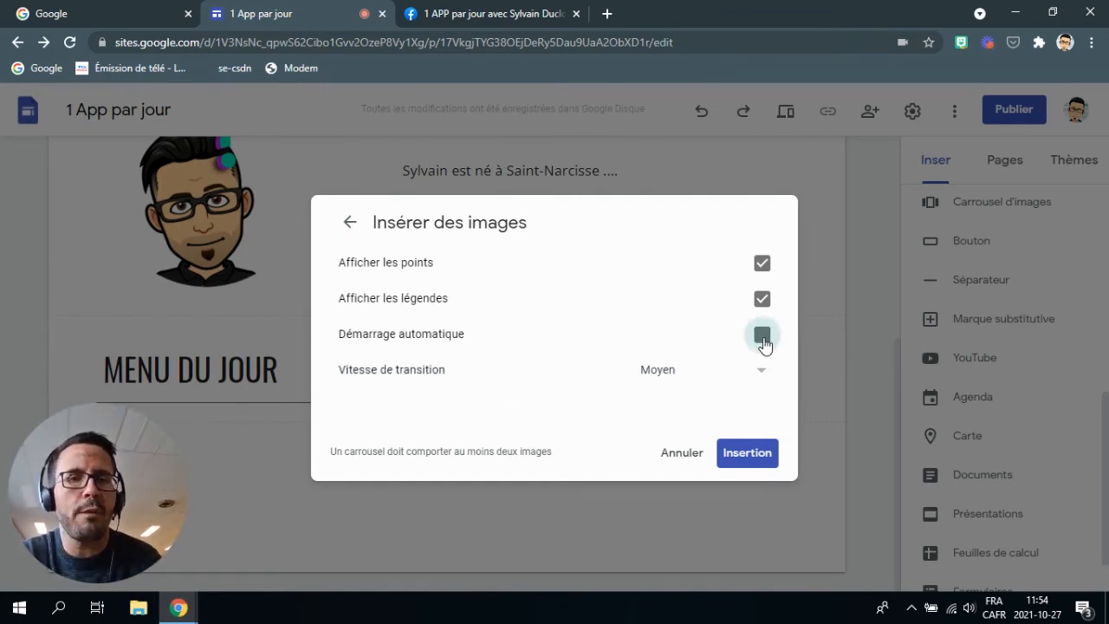
pyautogui.click(761, 371)
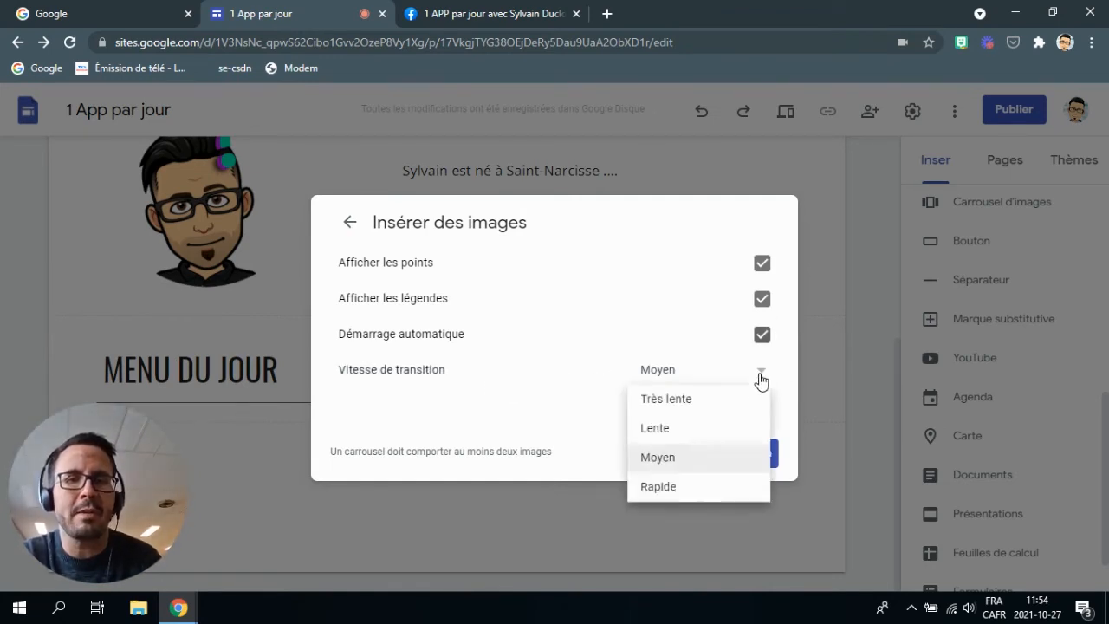
pyautogui.click(669, 487)
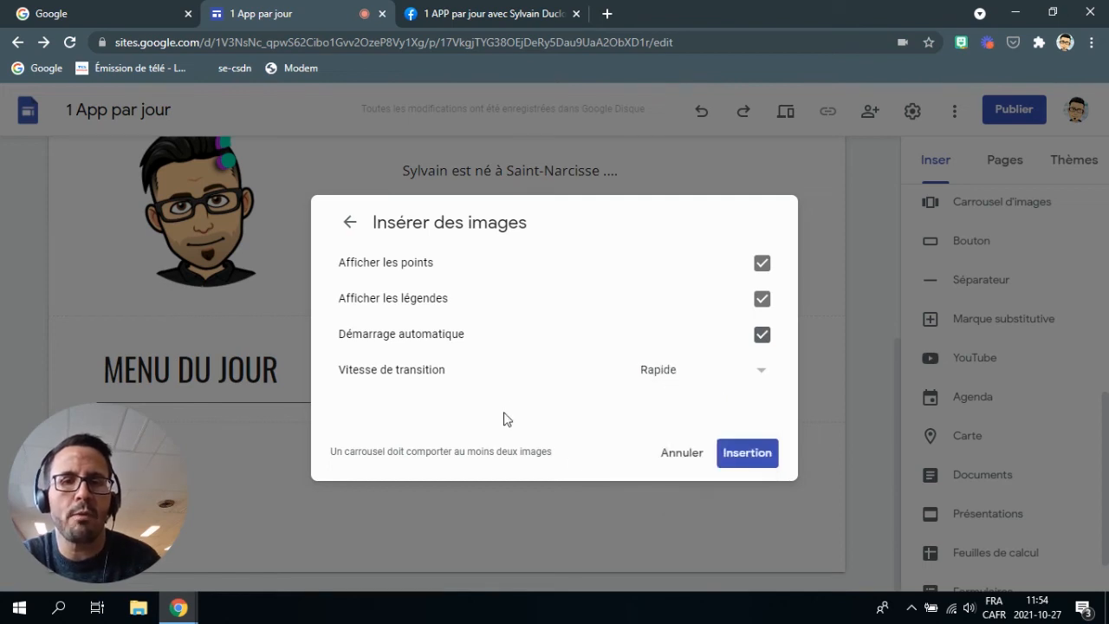
pyautogui.click(748, 454)
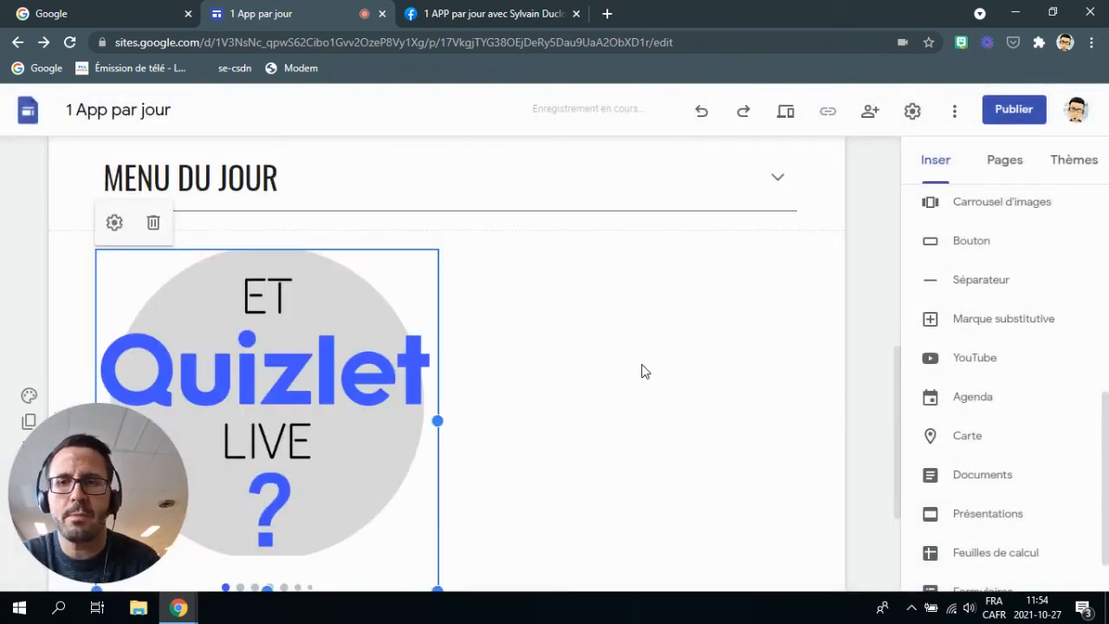
# Preview the page at phone size.
pyautogui.scroll(-2, 645, 372)
pyautogui.scroll(1, 346, 390)
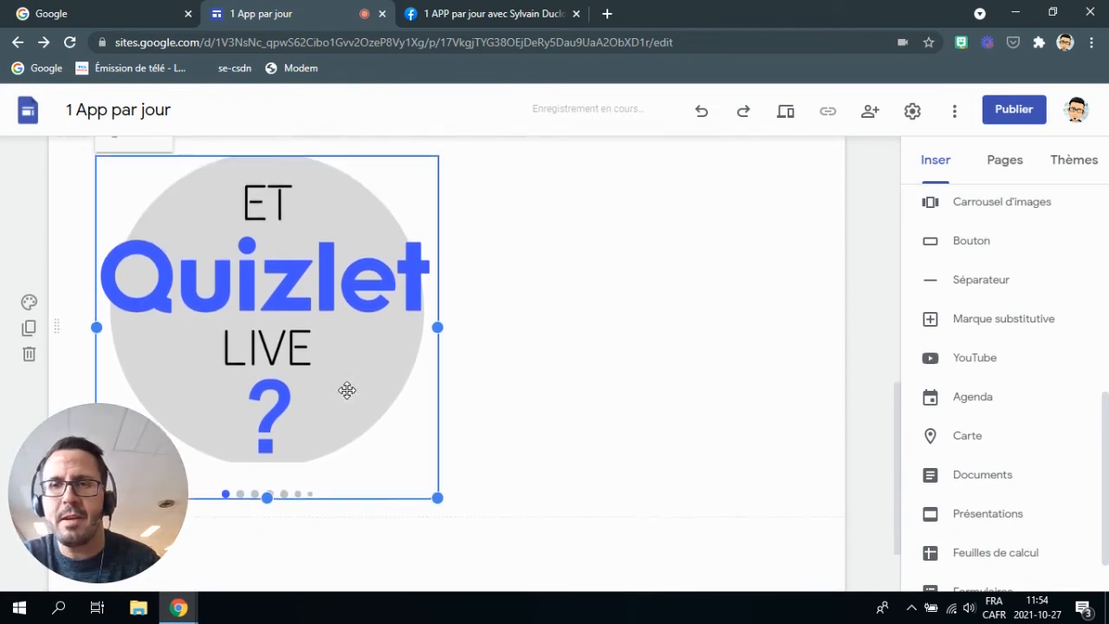
pyautogui.click(785, 113)
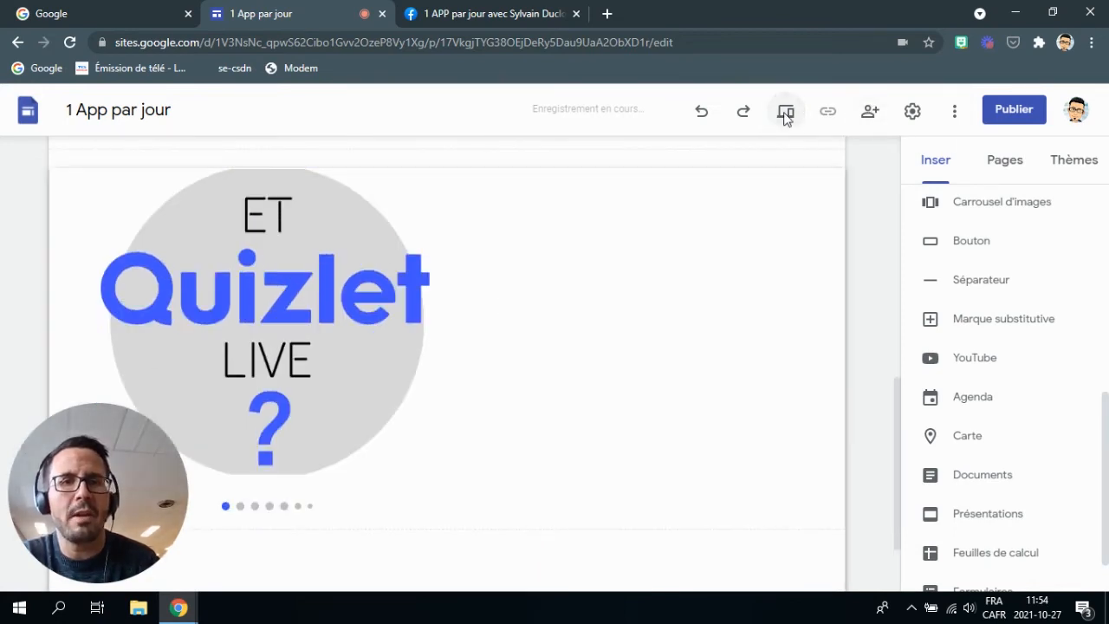
# Scroll through the phone preview, then exit back to the Mon équipe editor.
pyautogui.scroll(-3, 614, 234)
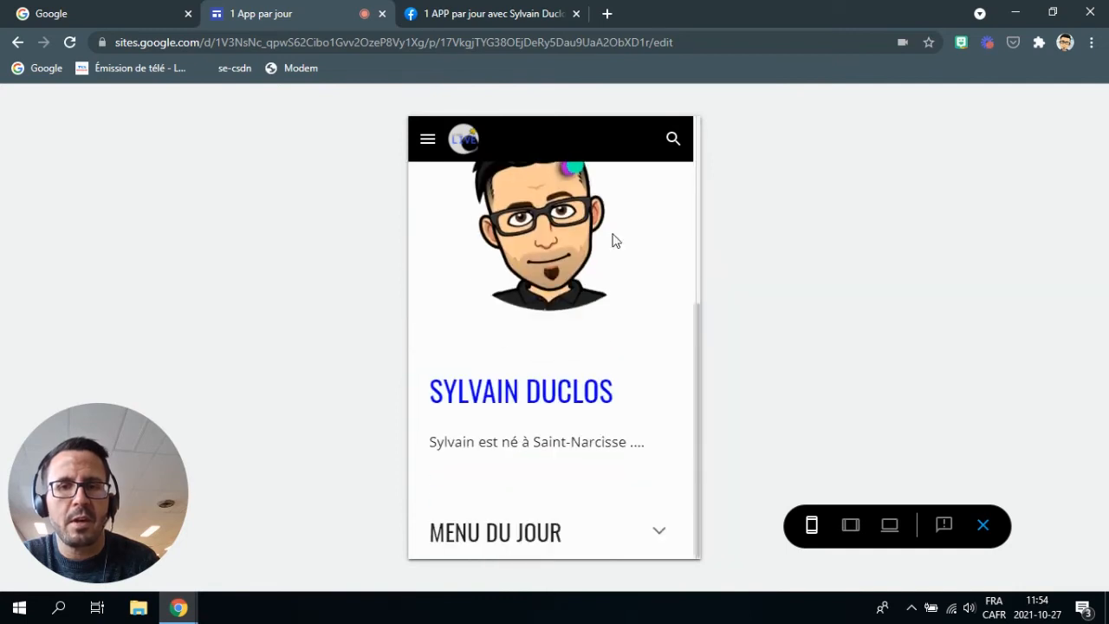
pyautogui.scroll(3, 620, 364)
pyautogui.scroll(-3, 616, 371)
pyautogui.click(984, 526)
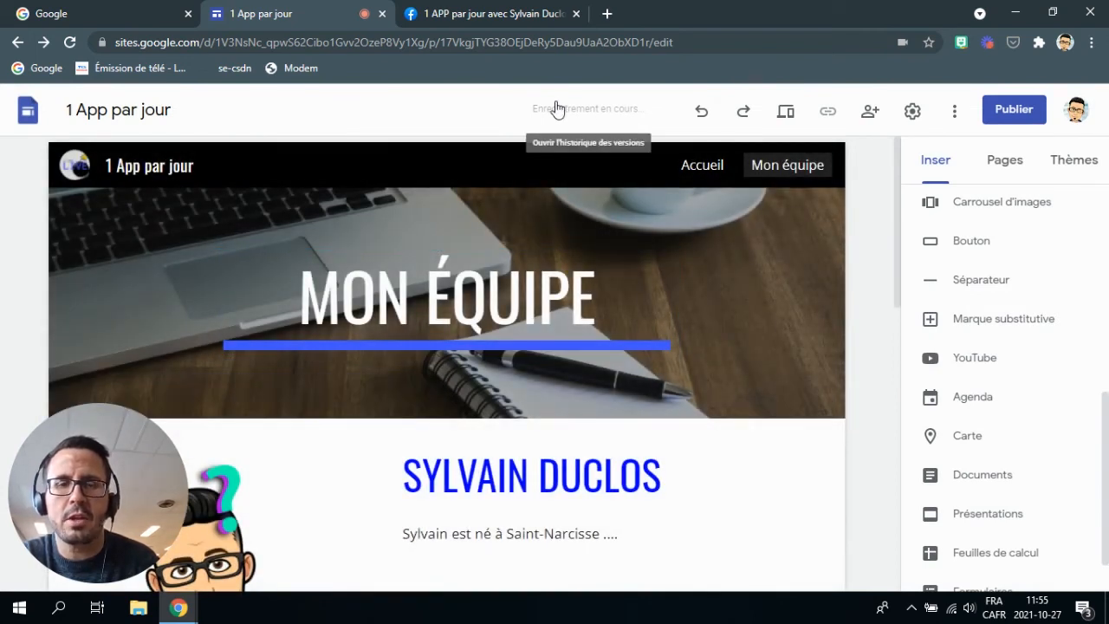
pyautogui.moveTo(695, 287)
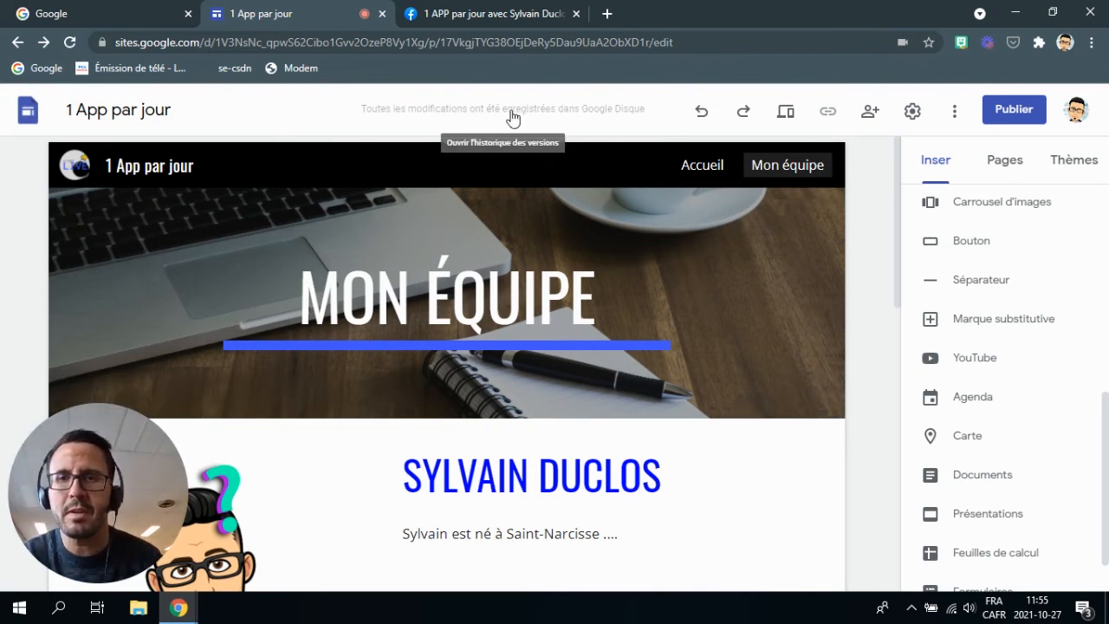
pyautogui.click(785, 112)
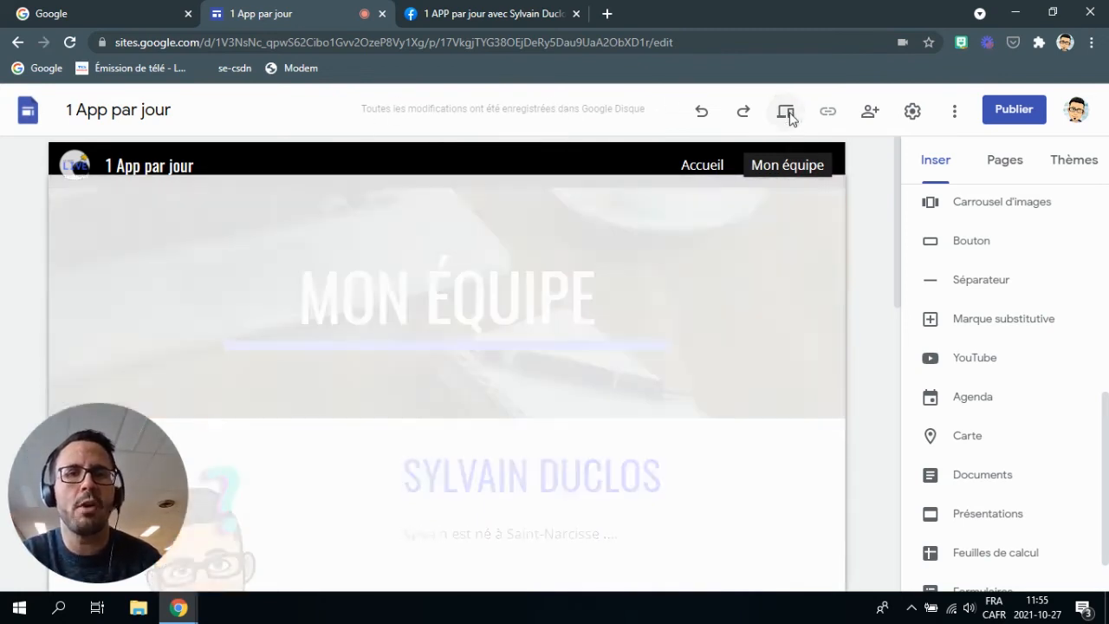
pyautogui.scroll(-8, 584, 275)
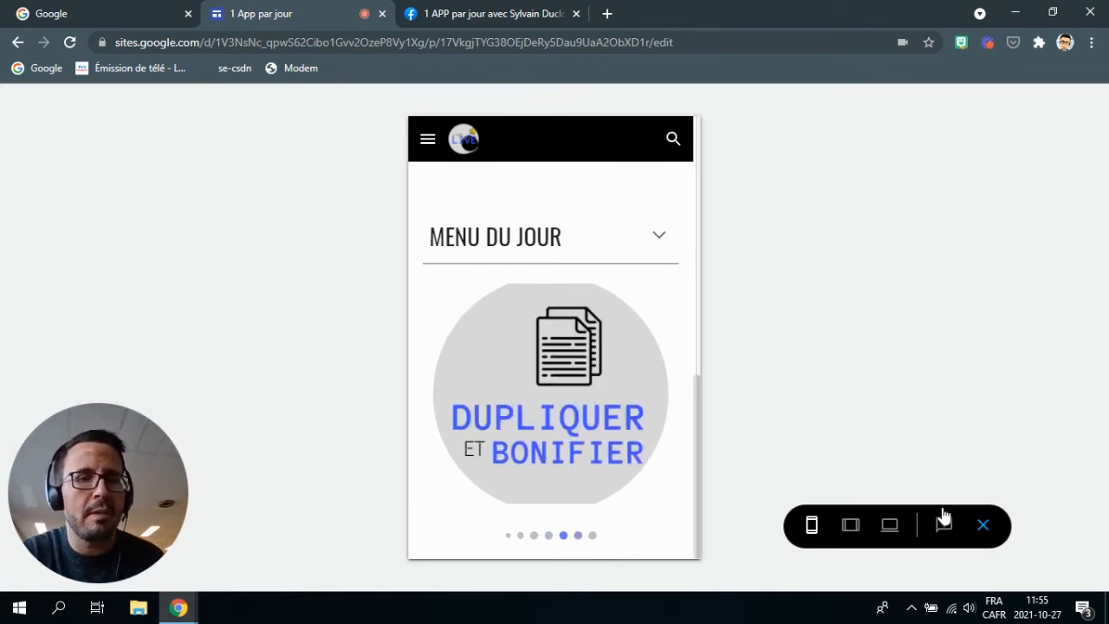
pyautogui.click(983, 525)
pyautogui.scroll(-9, 663, 336)
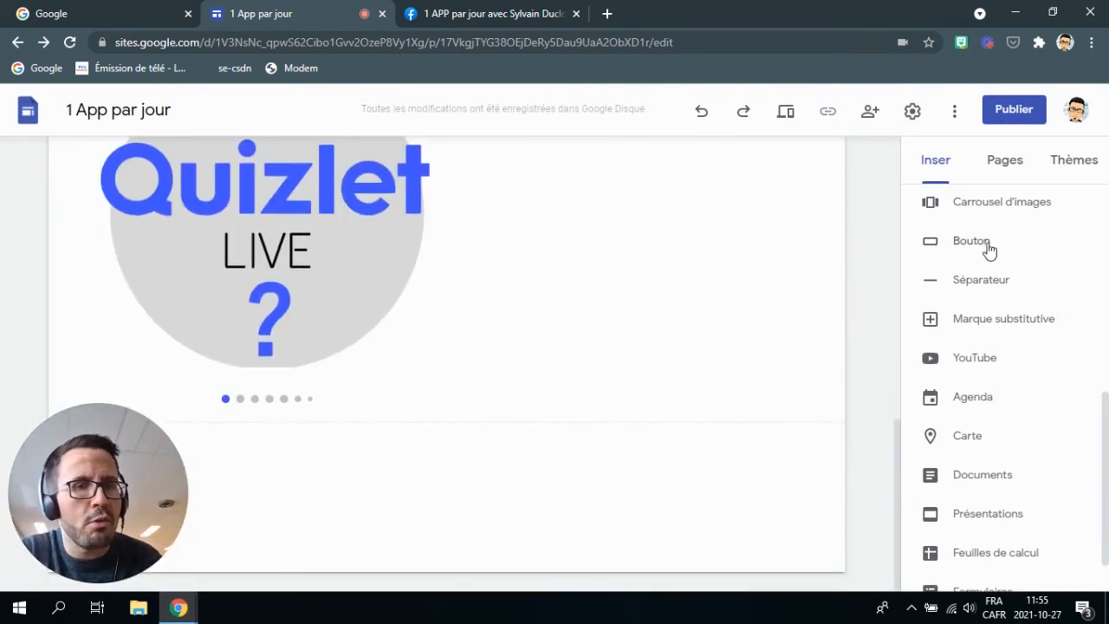
# Add an 'accueil' button linking to the Accueil page and place it beside the carousel.
pyautogui.scroll(-1, 990, 264)
pyautogui.scroll(2, 994, 272)
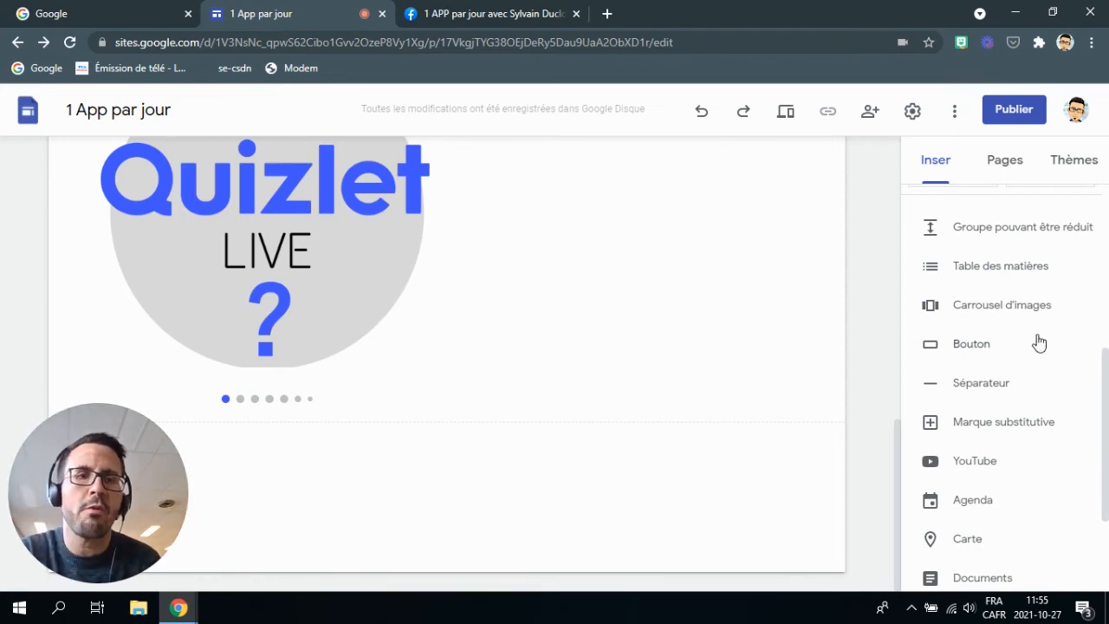
pyautogui.click(972, 347)
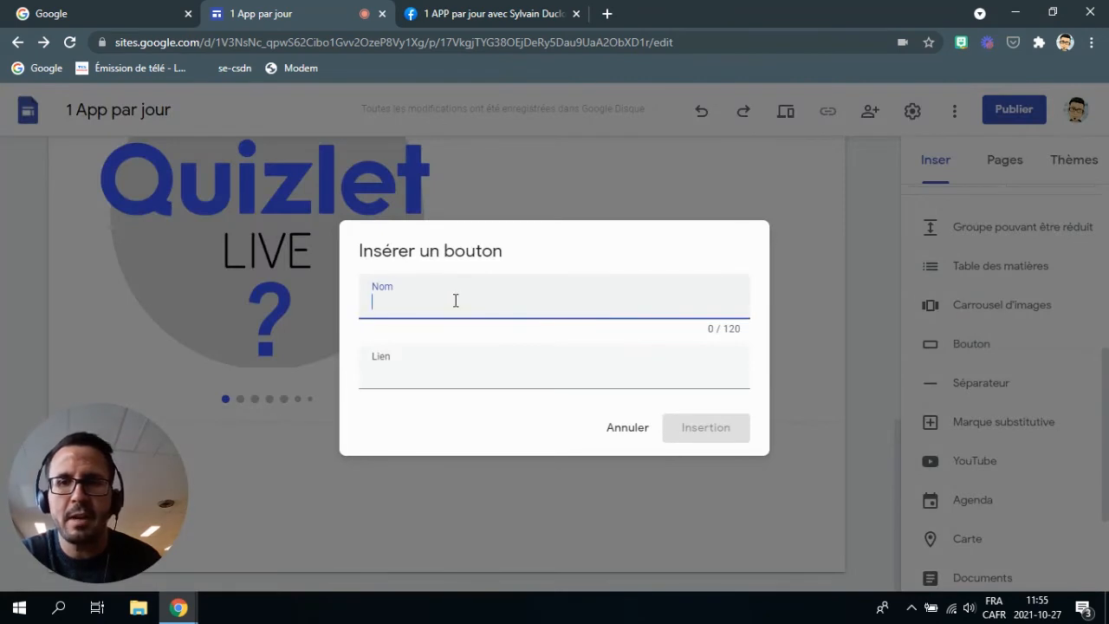
pyautogui.write('accueil')
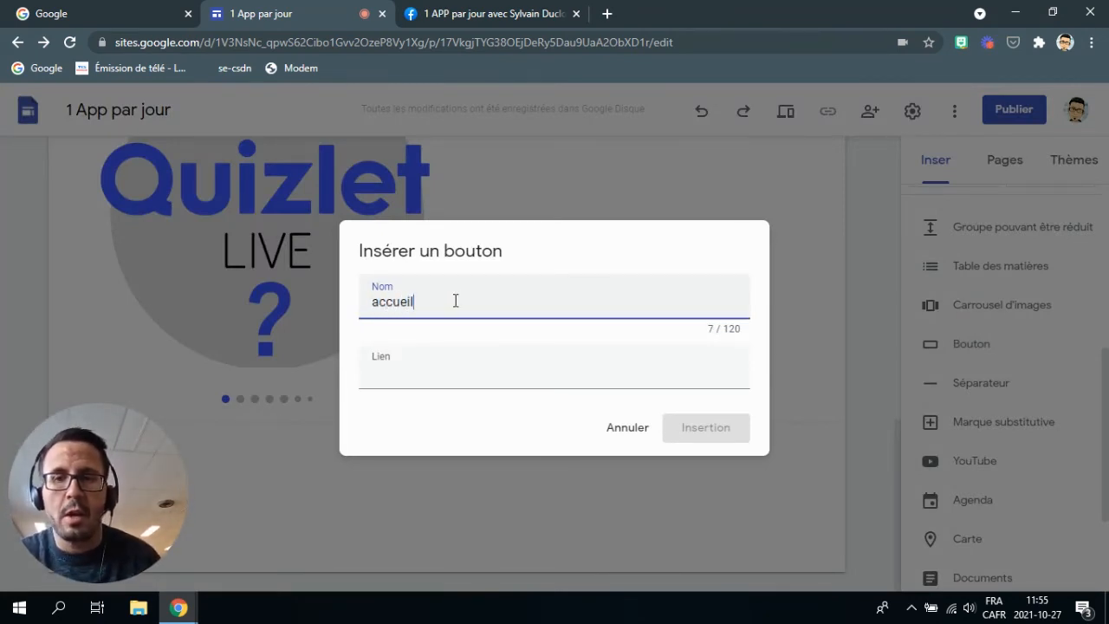
pyautogui.click(420, 373)
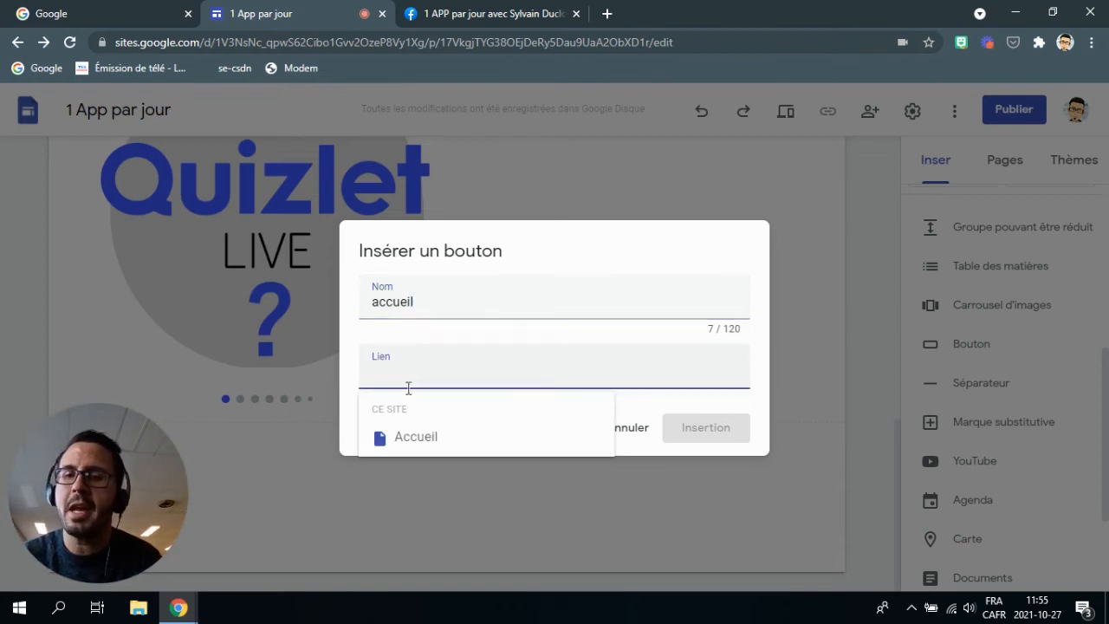
pyautogui.click(424, 442)
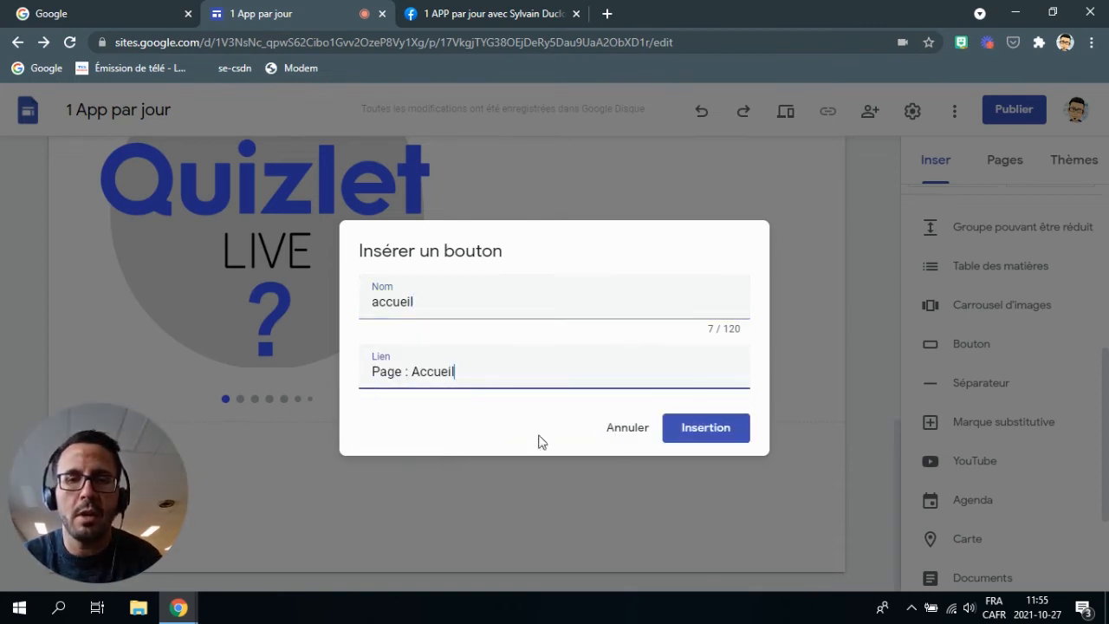
pyautogui.click(706, 428)
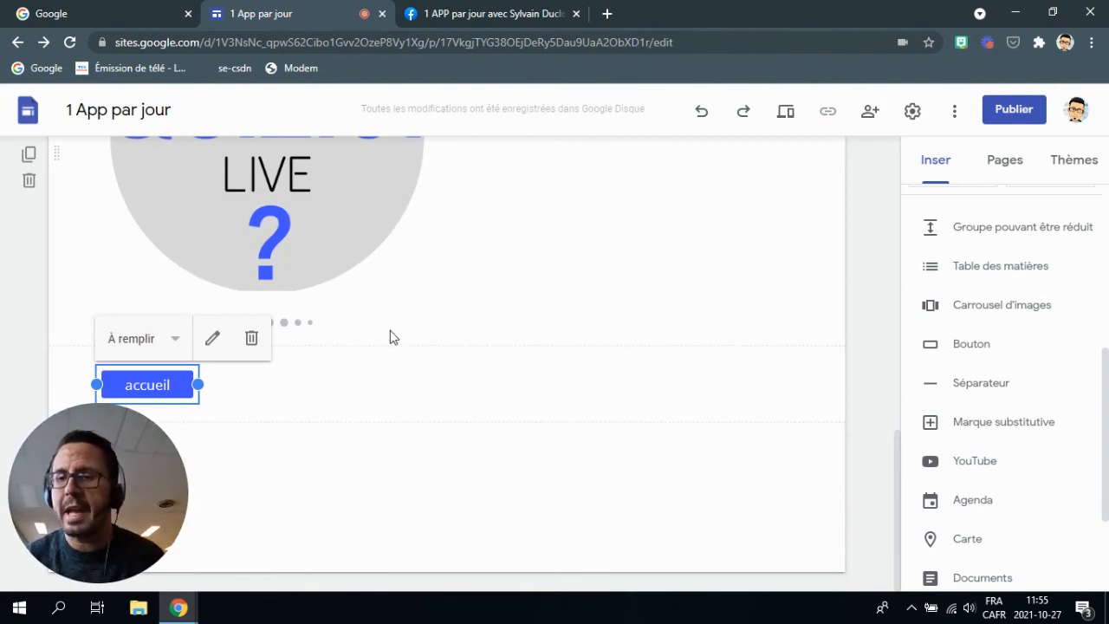
pyautogui.moveTo(154, 384); pyautogui.dragTo(564, 235)
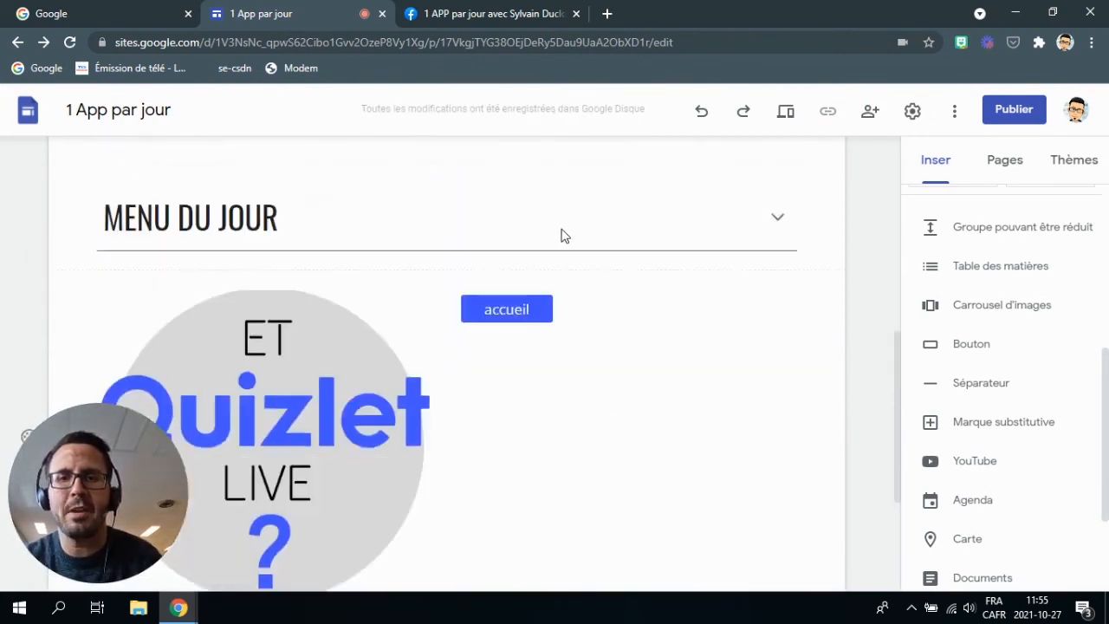
# Insert a separator line below the carousel.
pyautogui.scroll(1, 564, 235)
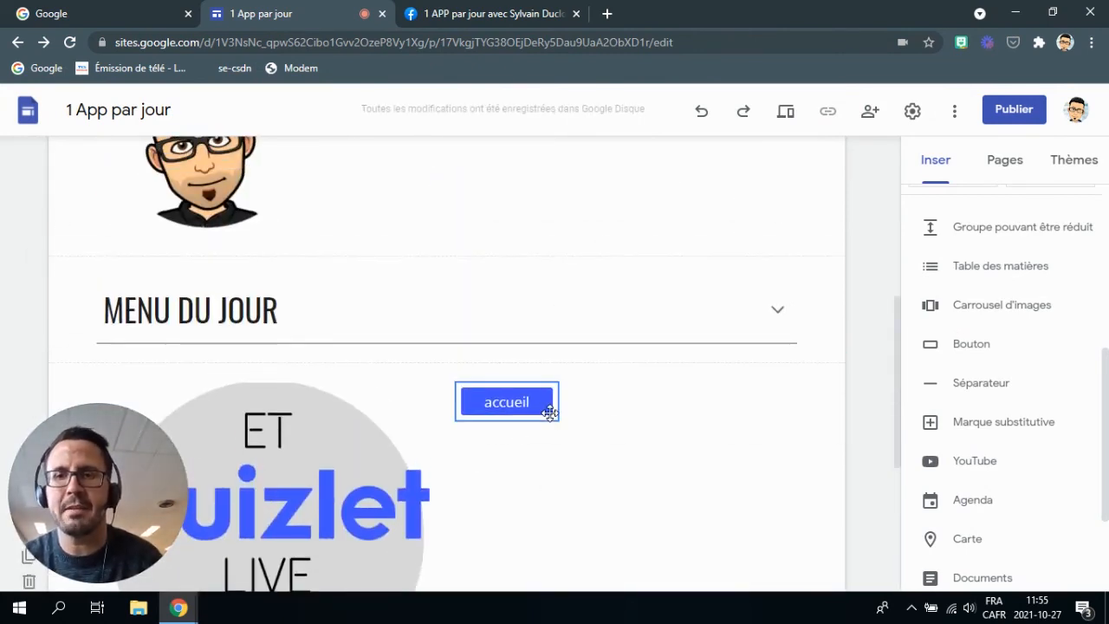
pyautogui.scroll(-4, 542, 384)
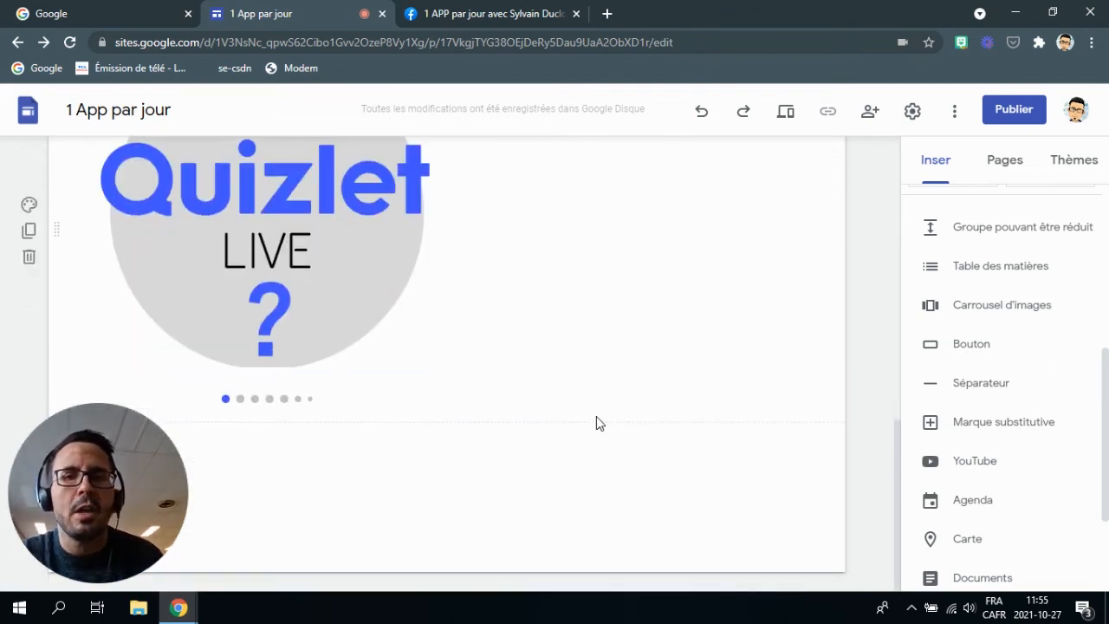
pyautogui.click(990, 389)
# Search YouTube for 'qui', embed 'How to use Quizlet - Official tutorial for new users', and enlarge it.
pyautogui.click(618, 485)
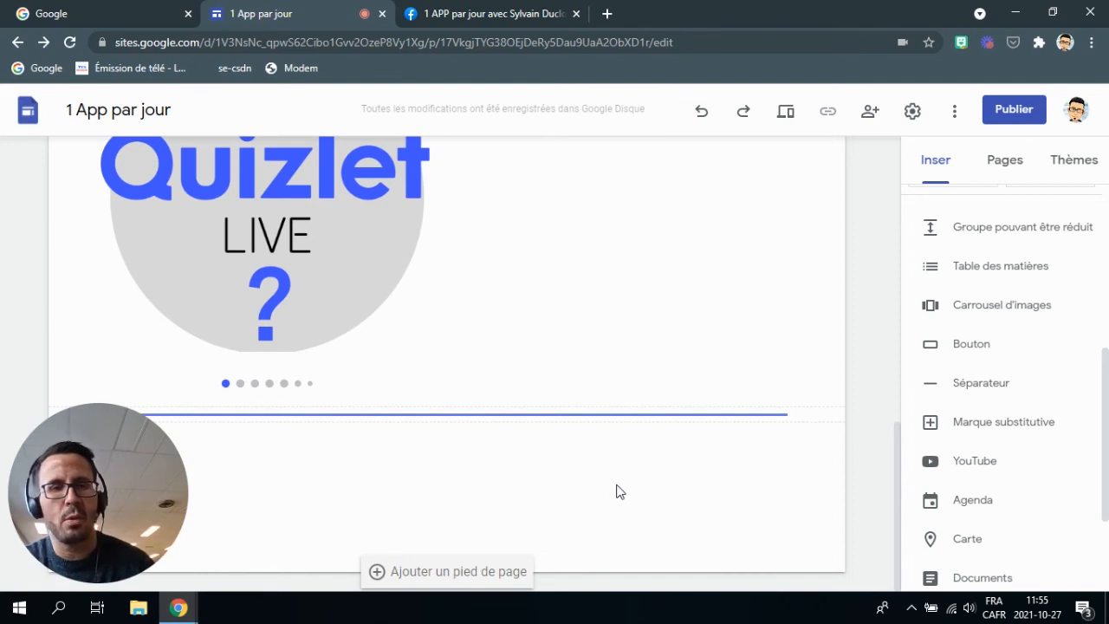
pyautogui.scroll(-1, 1008, 375)
pyautogui.scroll(-1, 1007, 374)
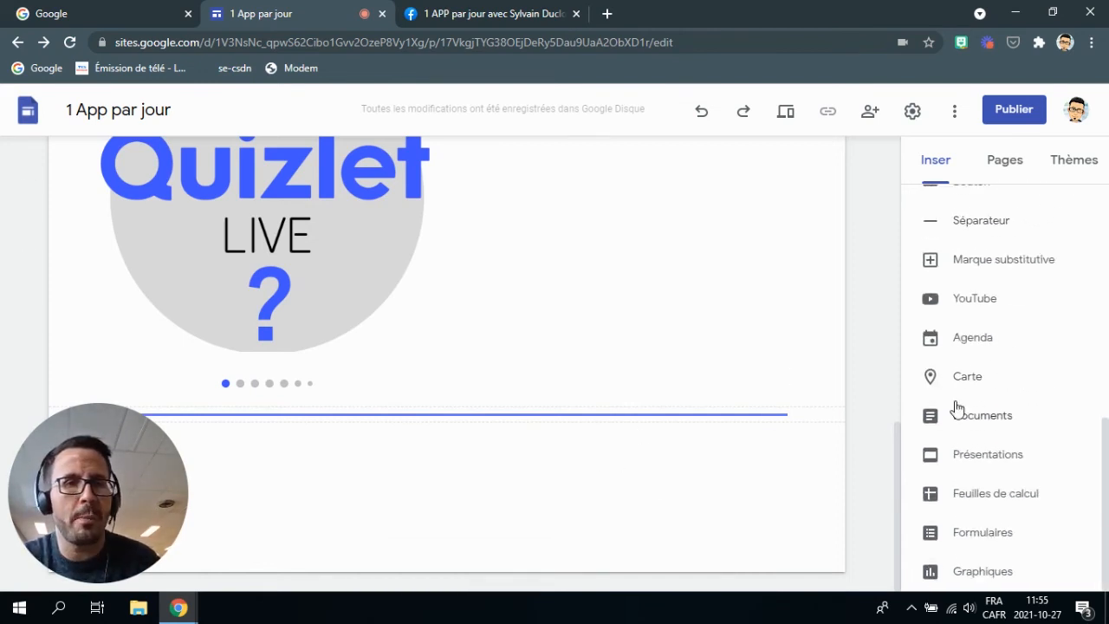
pyautogui.click(970, 301)
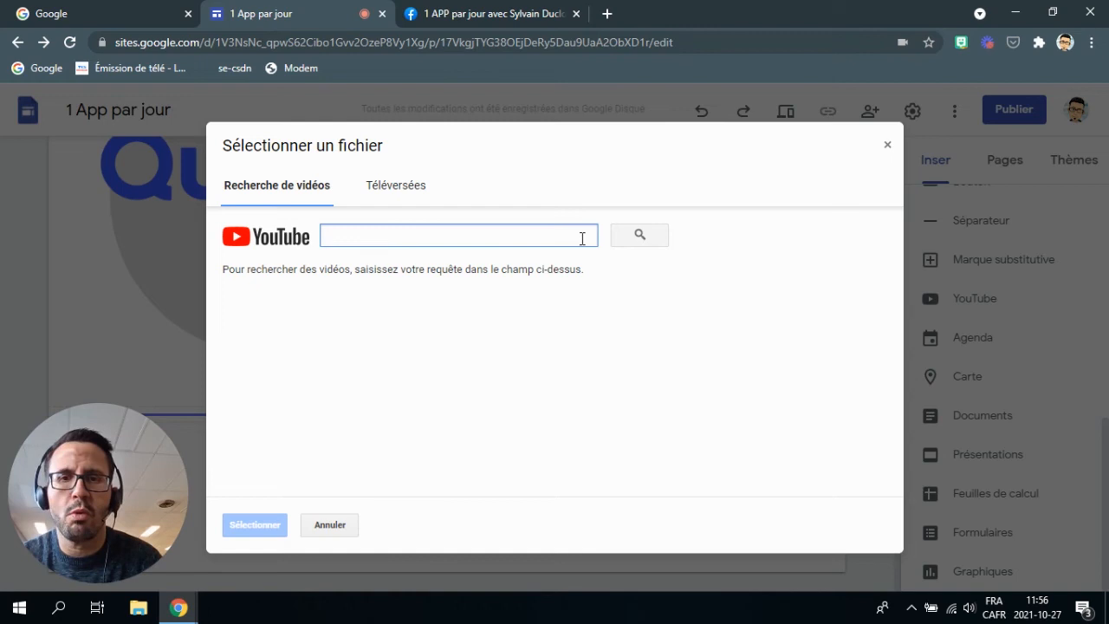
pyautogui.write('quizlet')
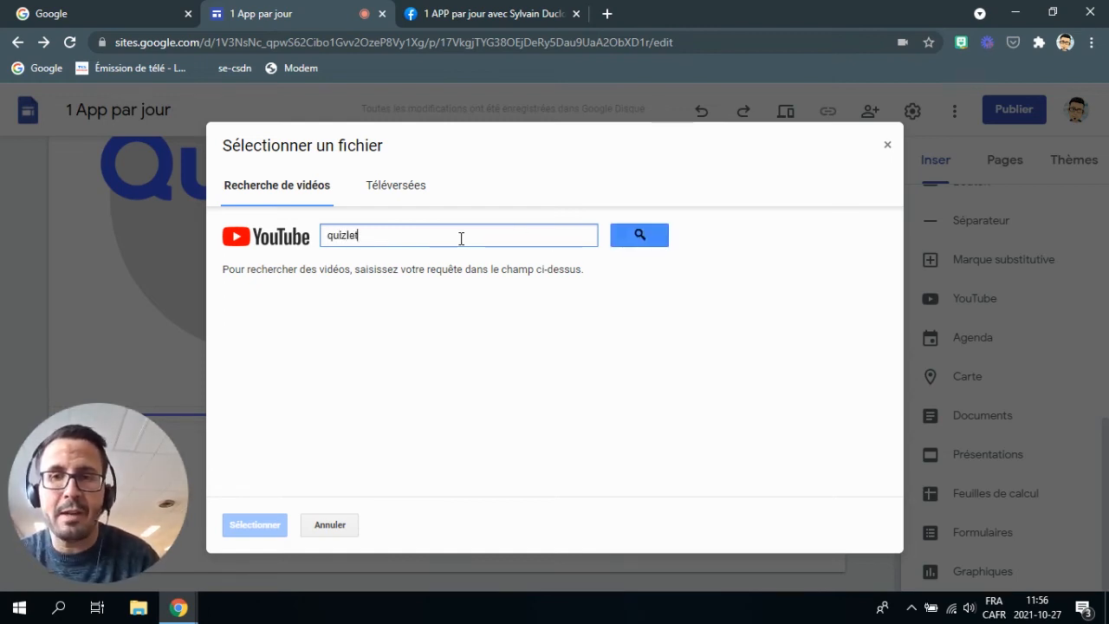
pyautogui.click(641, 238)
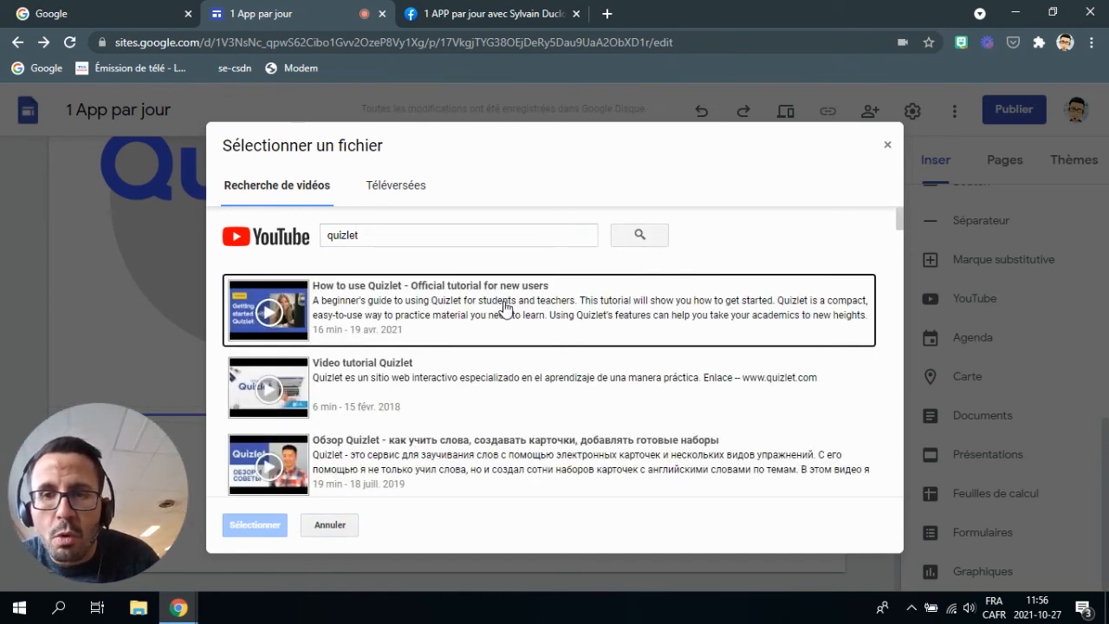
pyautogui.click(363, 309)
pyautogui.click(260, 524)
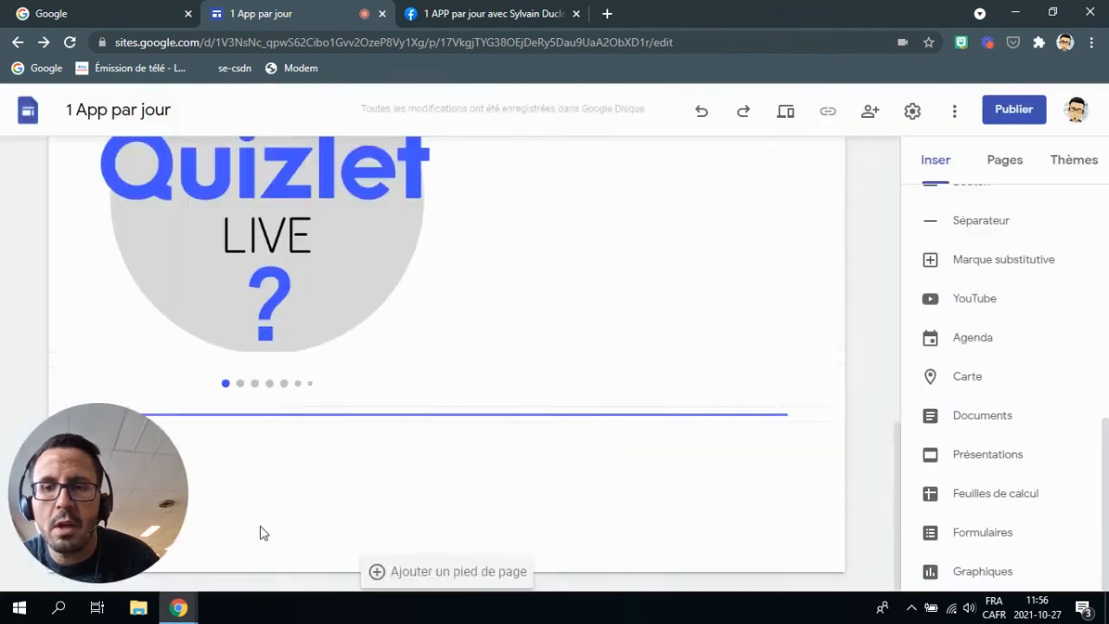
pyautogui.moveTo(437, 455); pyautogui.dragTo(506, 468)
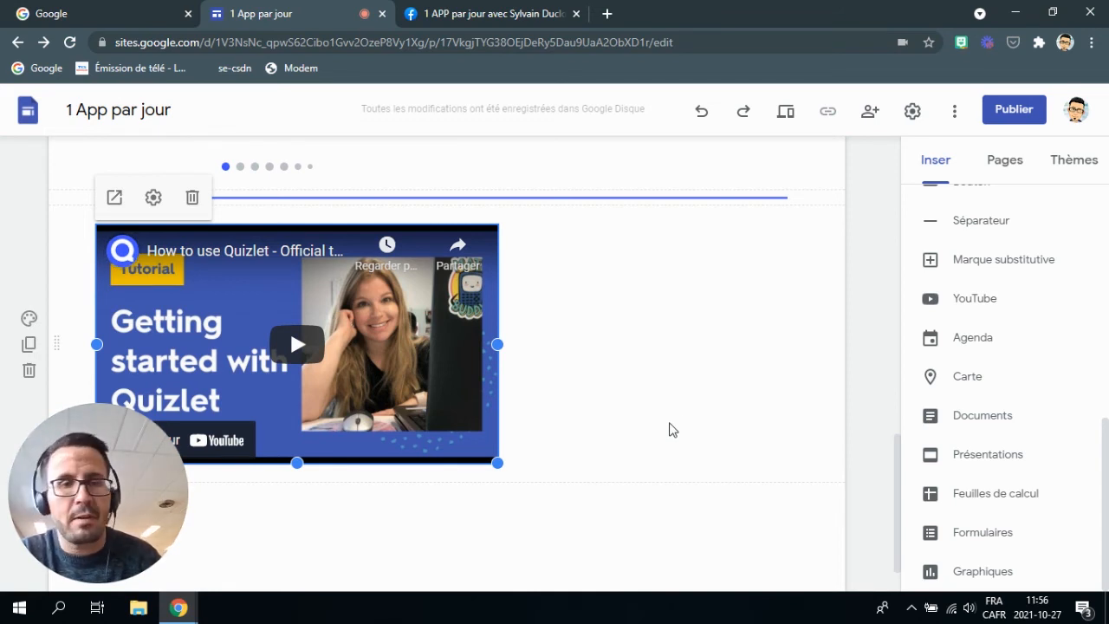
# Insert a map of Saint-Agapit, QC, Canada and drag it beside the YouTube video.
pyautogui.click(958, 379)
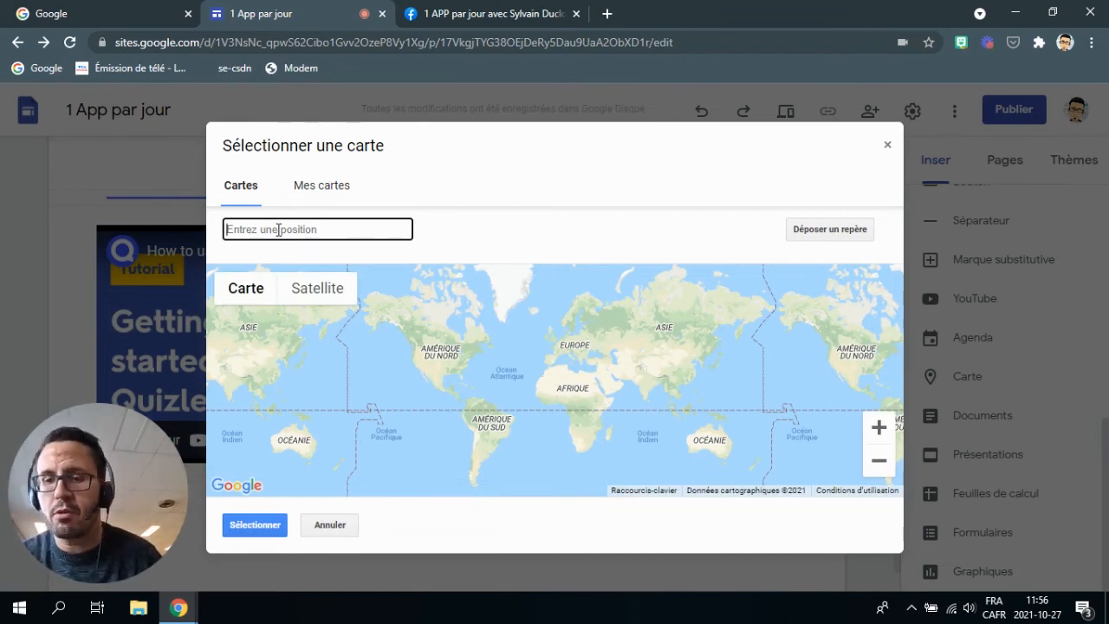
pyautogui.write('sain')
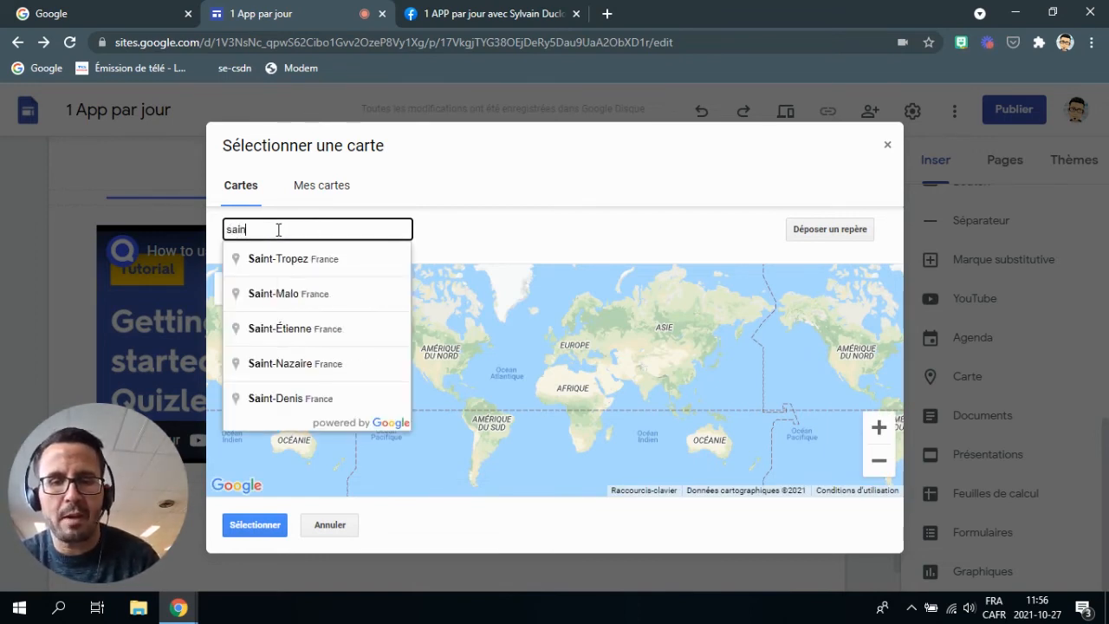
pyautogui.write('t-agapit')
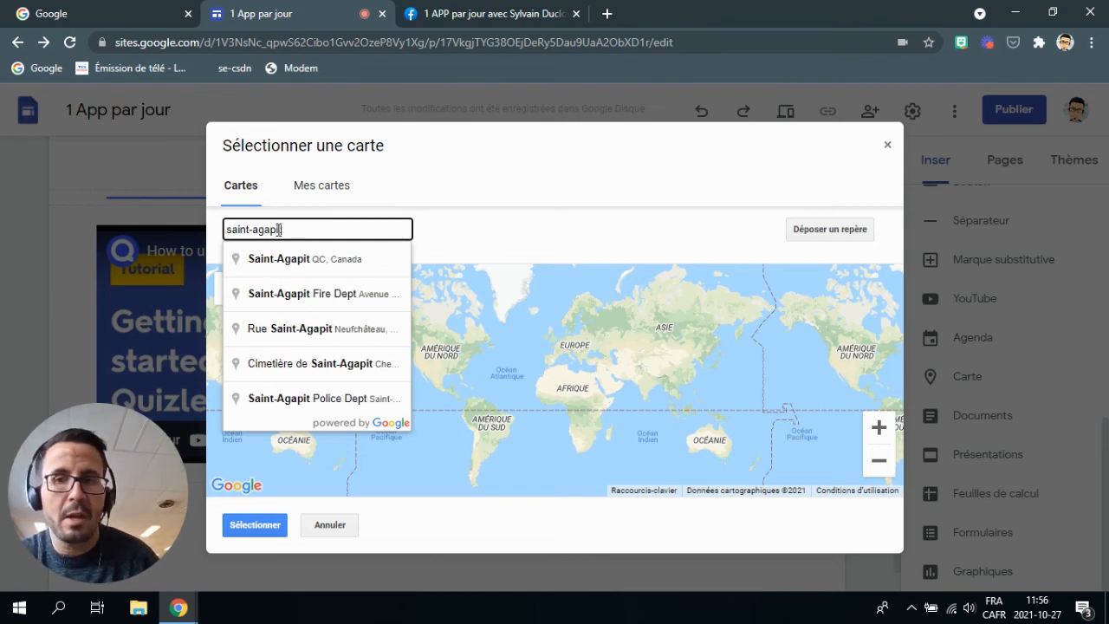
pyautogui.click(362, 258)
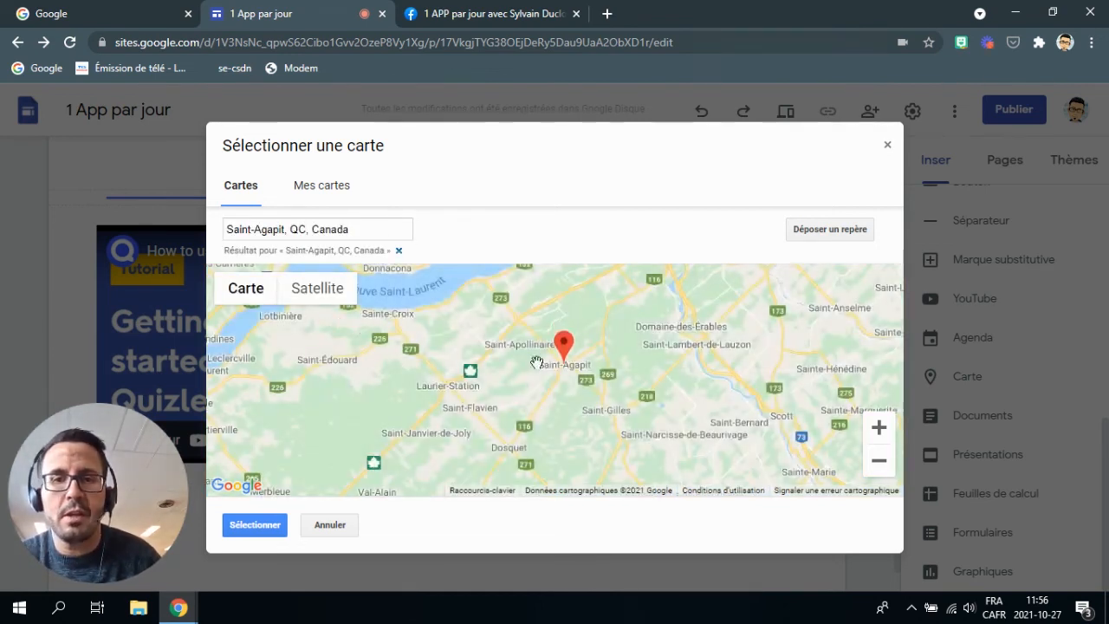
pyautogui.click(260, 525)
pyautogui.moveTo(365, 350); pyautogui.dragTo(621, 479)
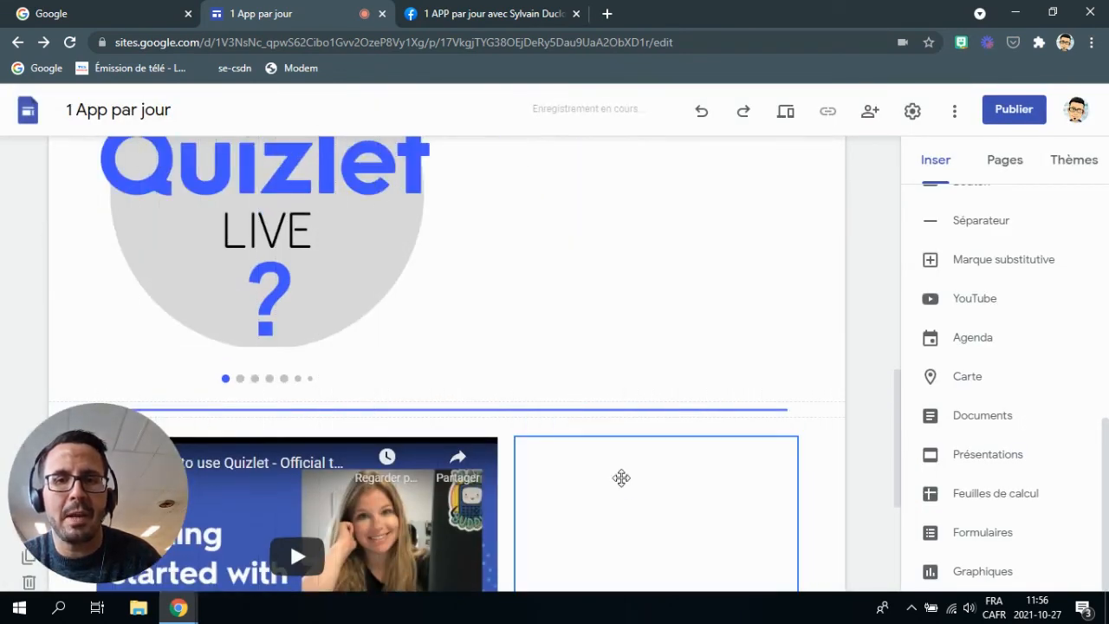
pyautogui.scroll(-3, 572, 390)
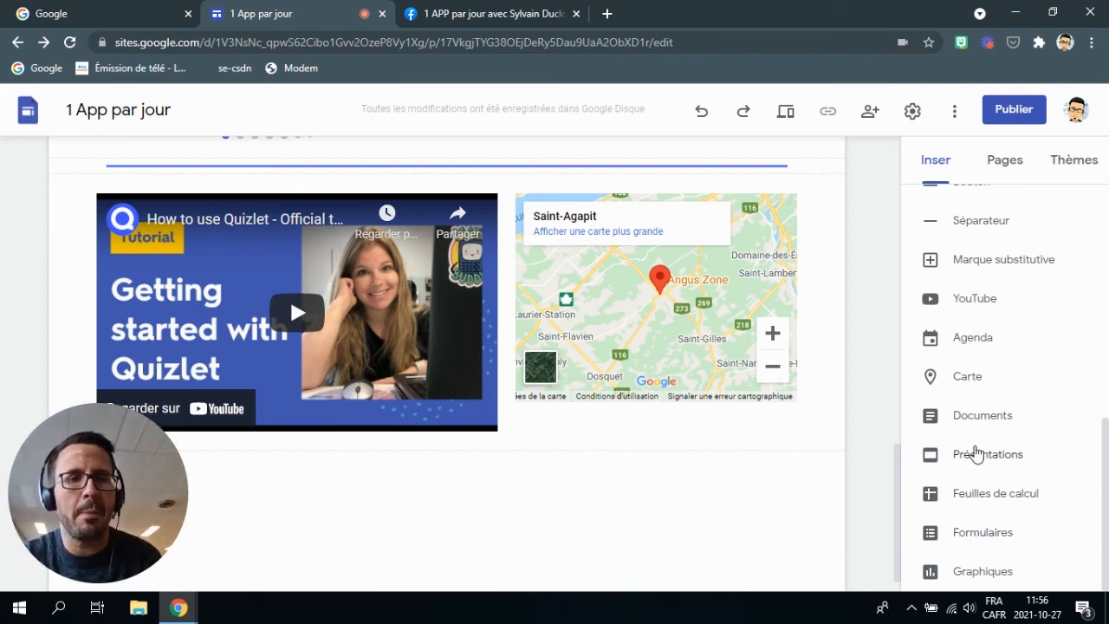
pyautogui.click(978, 457)
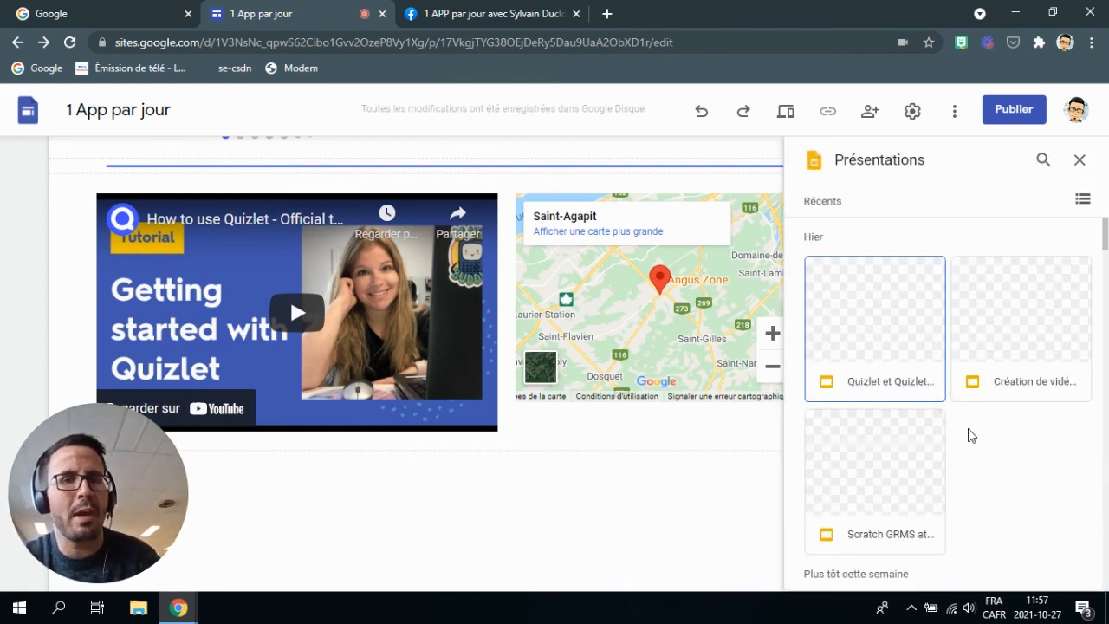
# Embed the 'Quizlet et Quizlet Live : pour allier plaisir et apprentissage' Slides deck.
pyautogui.click(860, 322)
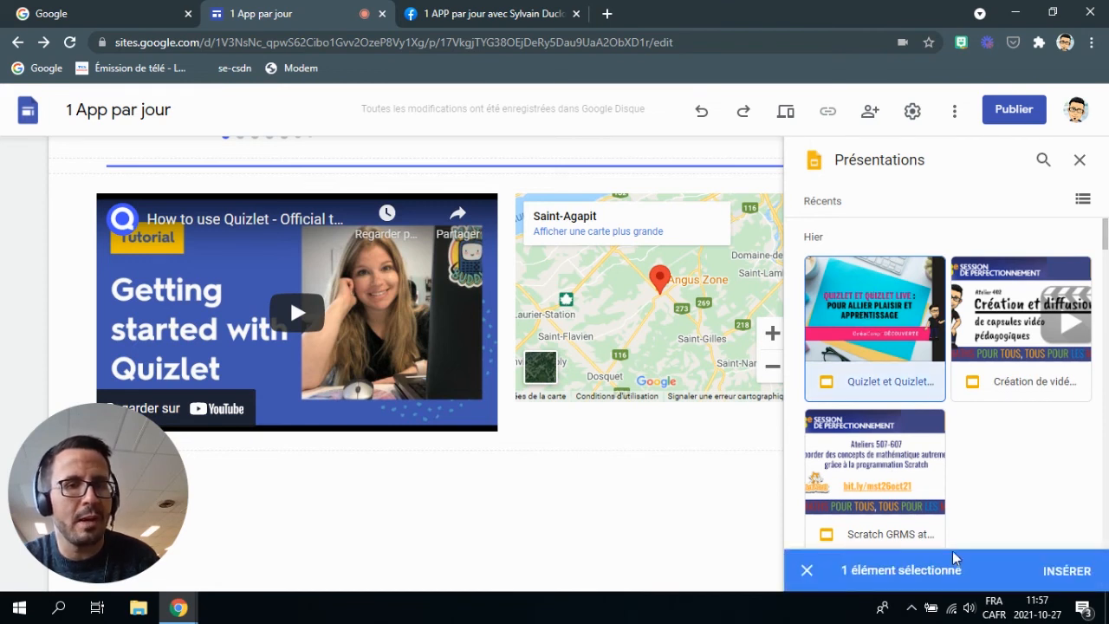
pyautogui.click(1068, 571)
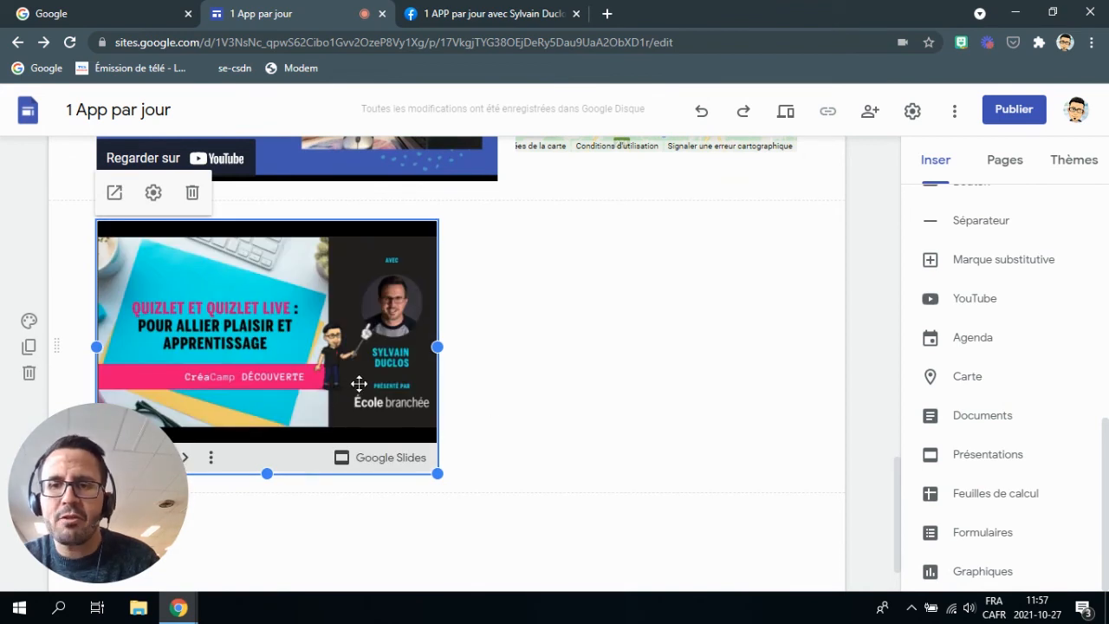
pyautogui.scroll(-1, 489, 413)
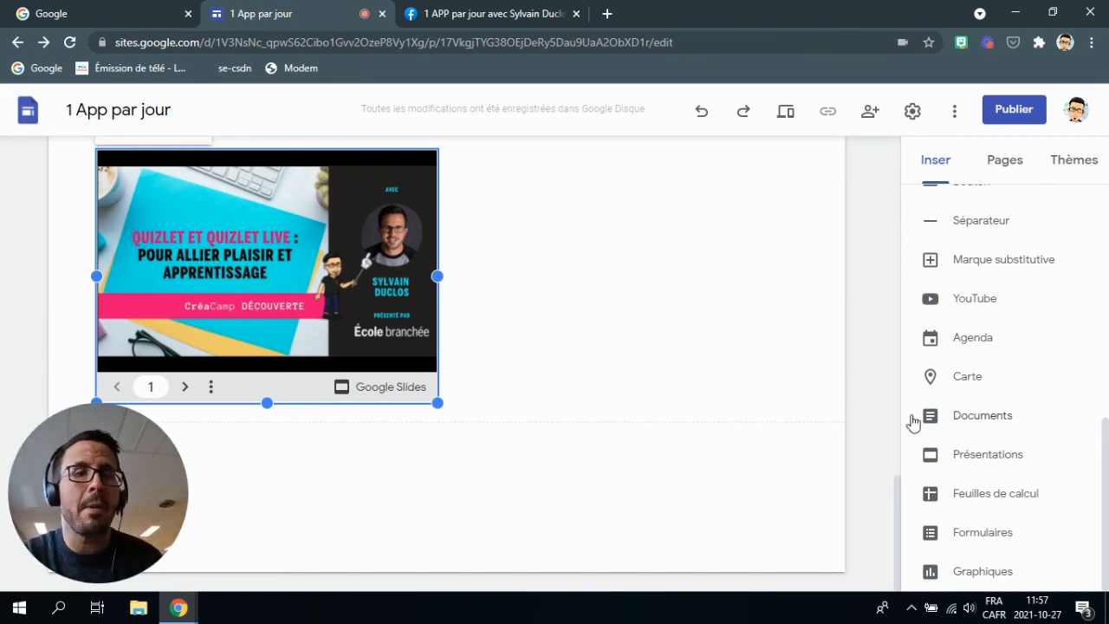
pyautogui.click(520, 437)
# Embed the 'Préinscription à la concentration APPS pour 2022-2023' form, then preview the page.
pyautogui.click(978, 530)
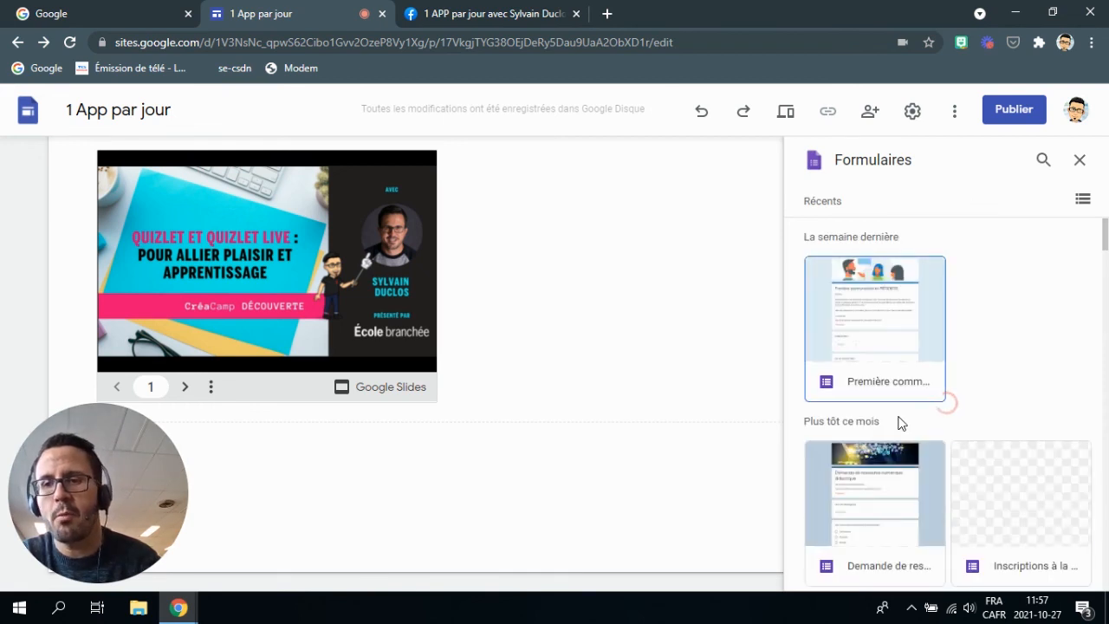
pyautogui.scroll(-3, 990, 326)
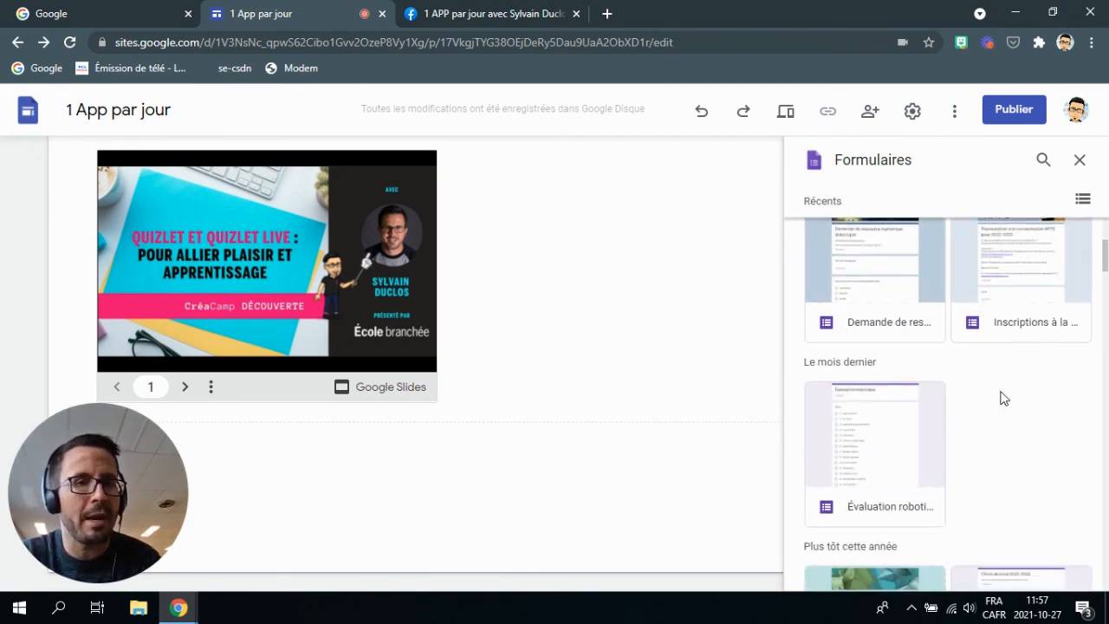
pyautogui.click(1014, 280)
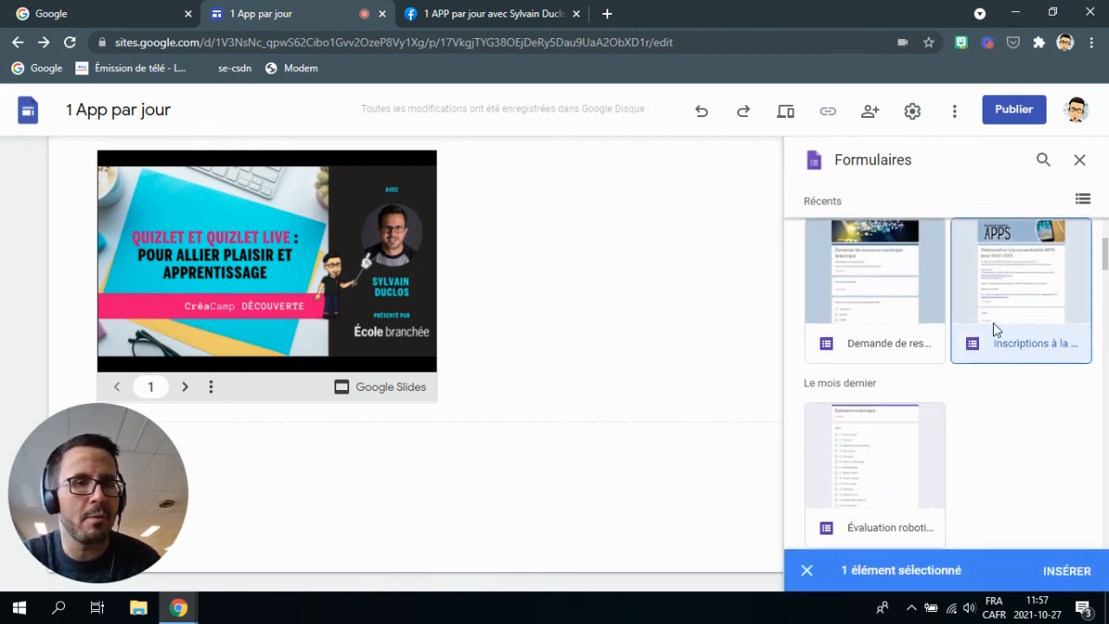
pyautogui.click(1065, 571)
pyautogui.scroll(-2, 598, 329)
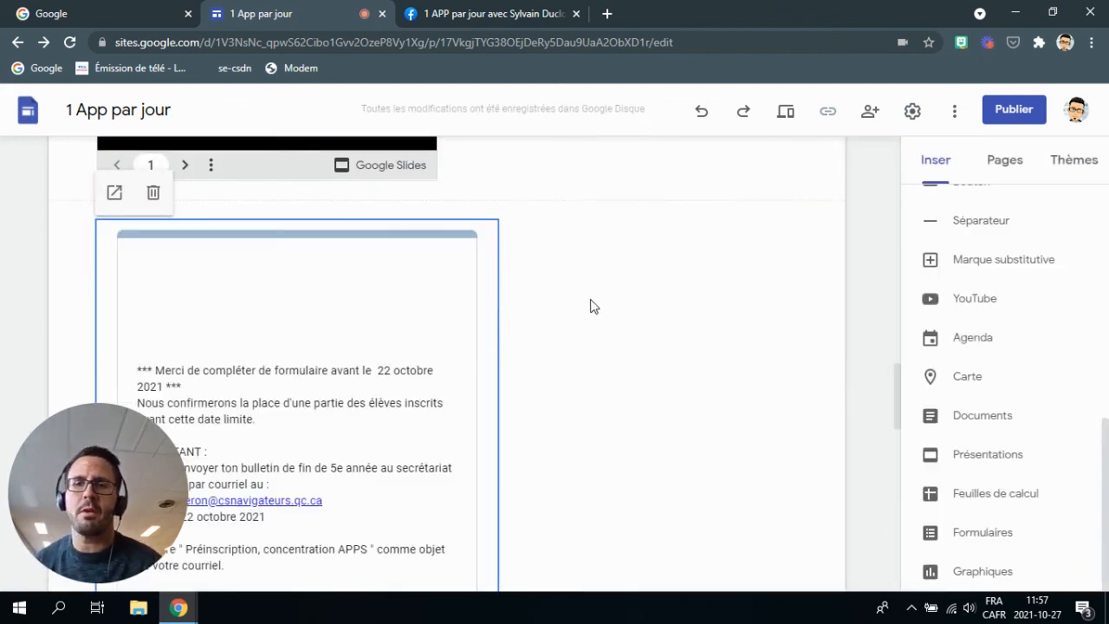
pyautogui.scroll(-3, 433, 303)
pyautogui.scroll(-3, 407, 301)
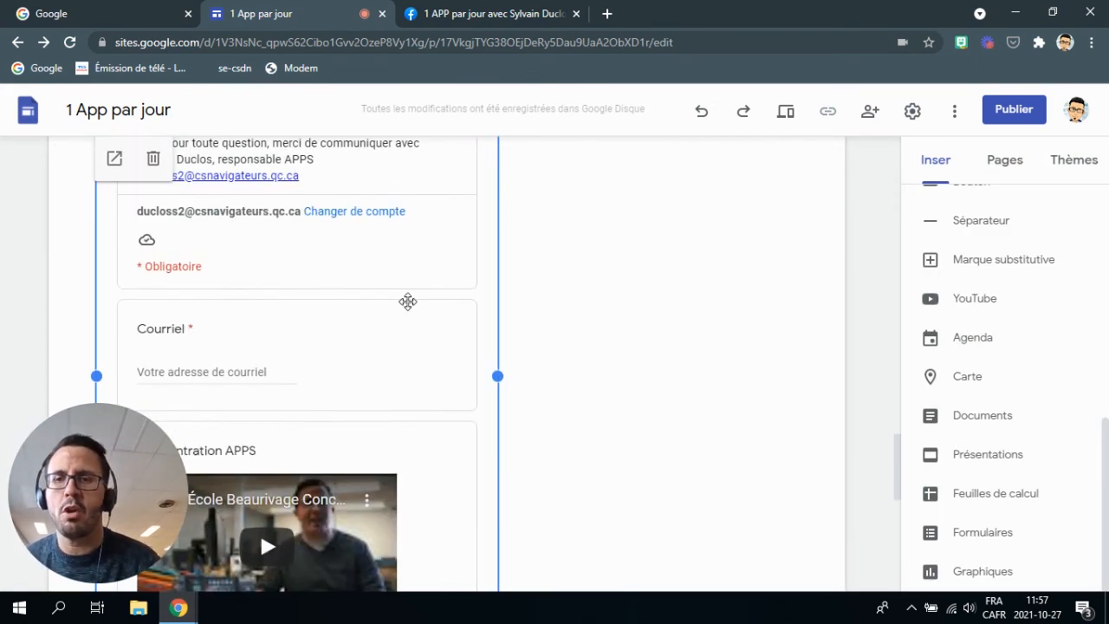
pyautogui.scroll(-5, 404, 299)
pyautogui.scroll(10, 405, 298)
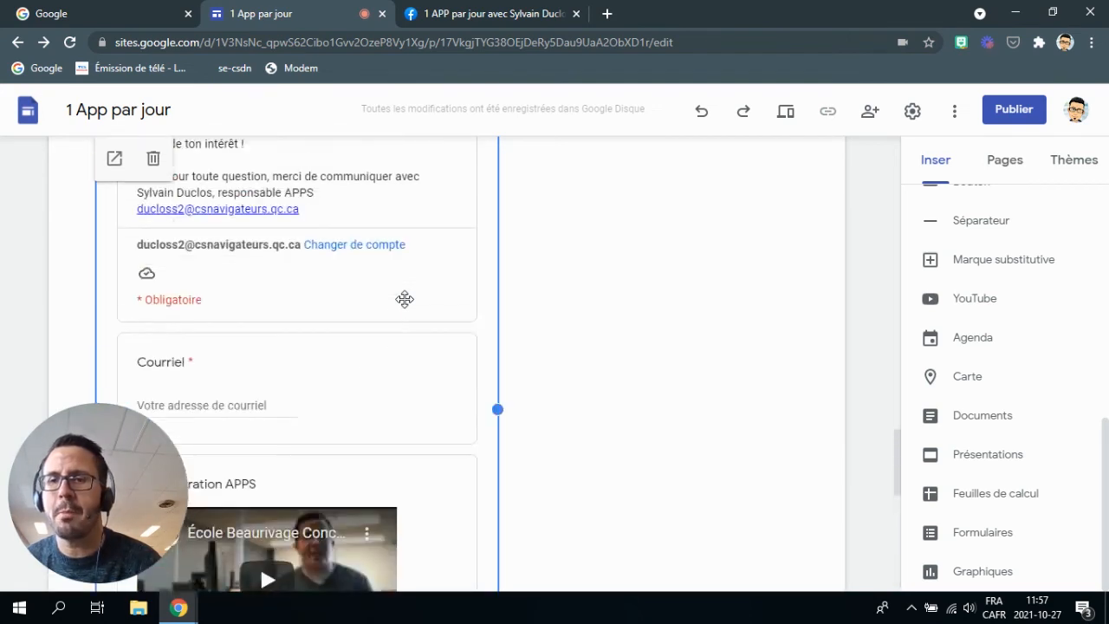
pyautogui.click(785, 111)
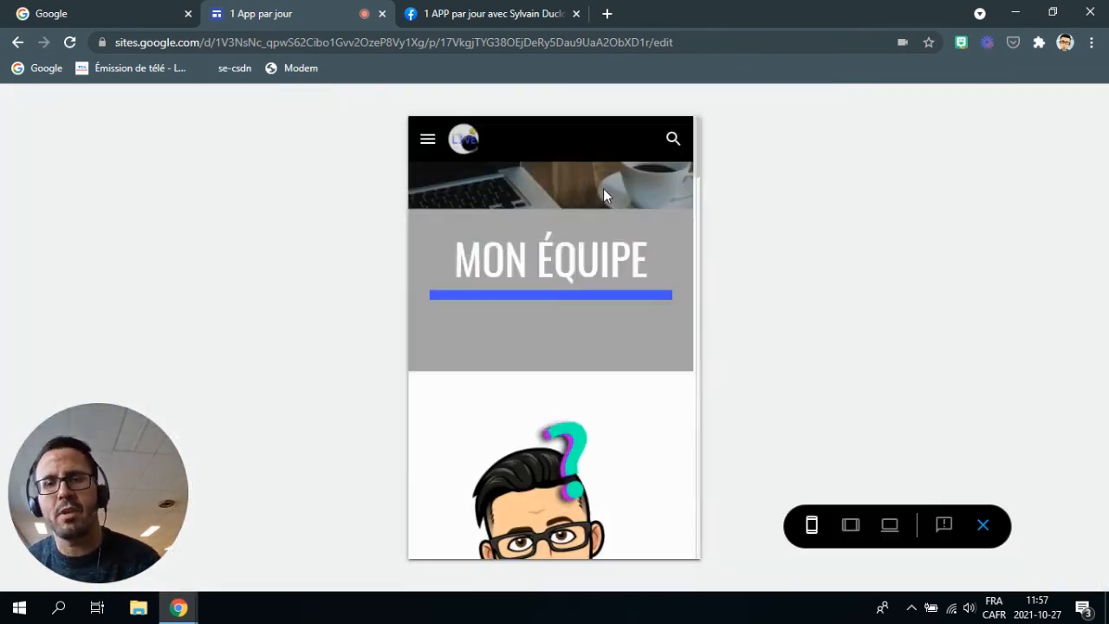
pyautogui.scroll(-6, 596, 197)
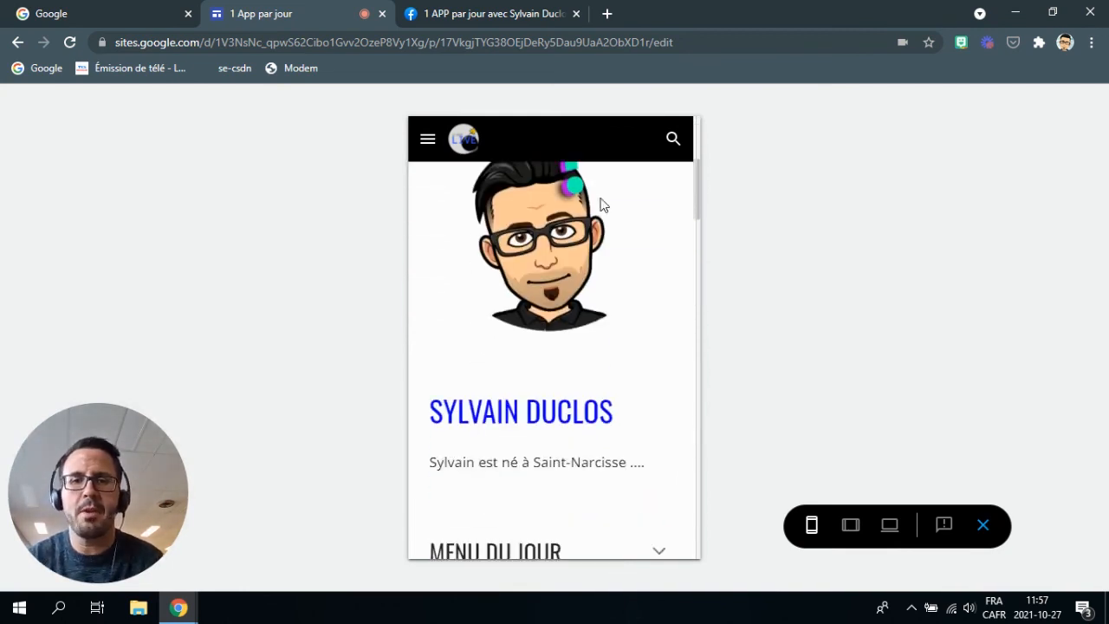
pyautogui.click(890, 525)
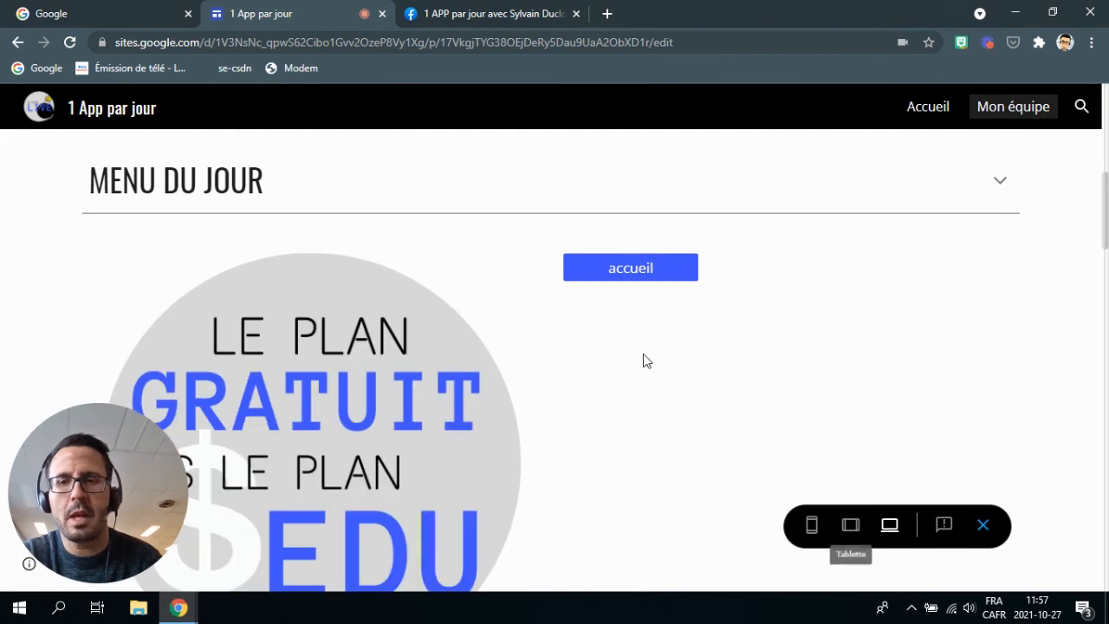
pyautogui.scroll(4, 589, 321)
pyautogui.scroll(-10, 593, 324)
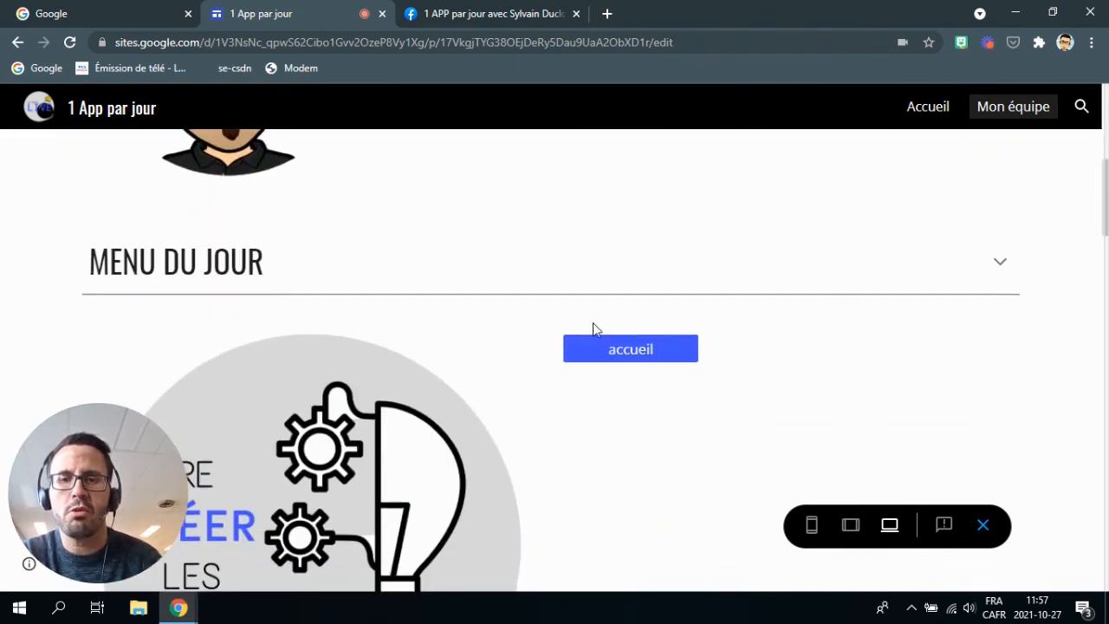
pyautogui.scroll(-10, 595, 329)
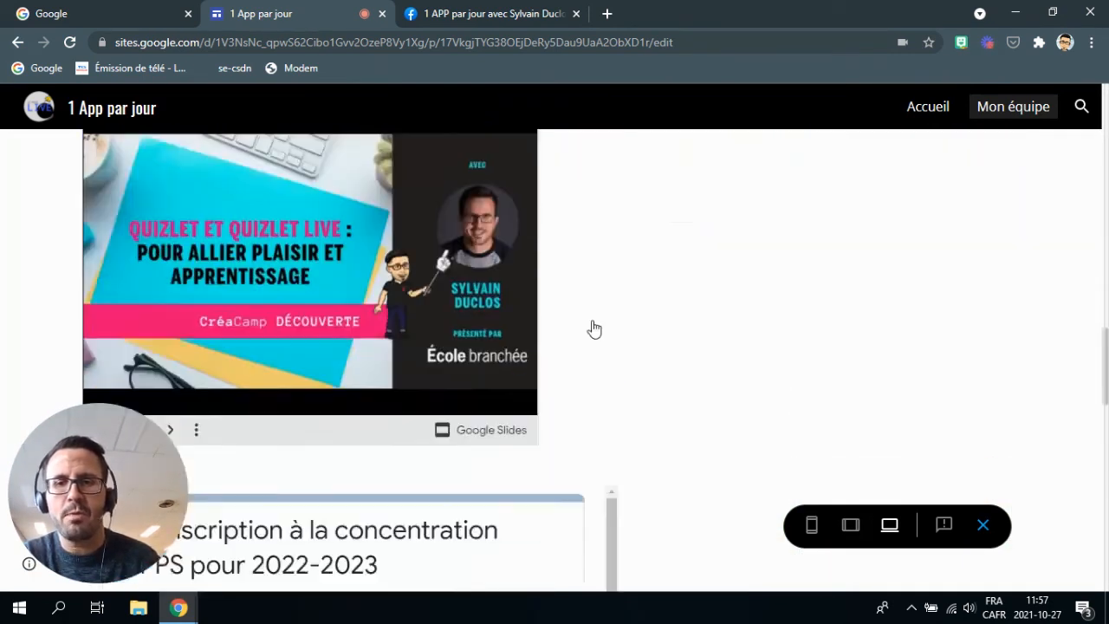
pyautogui.scroll(-7, 594, 329)
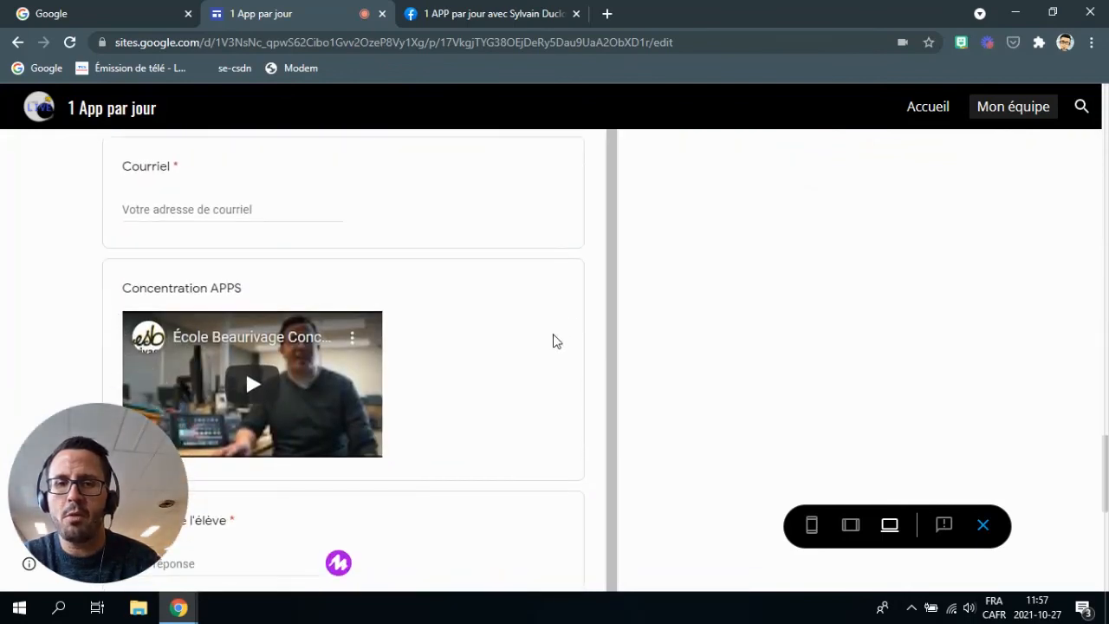
pyautogui.scroll(10, 790, 351)
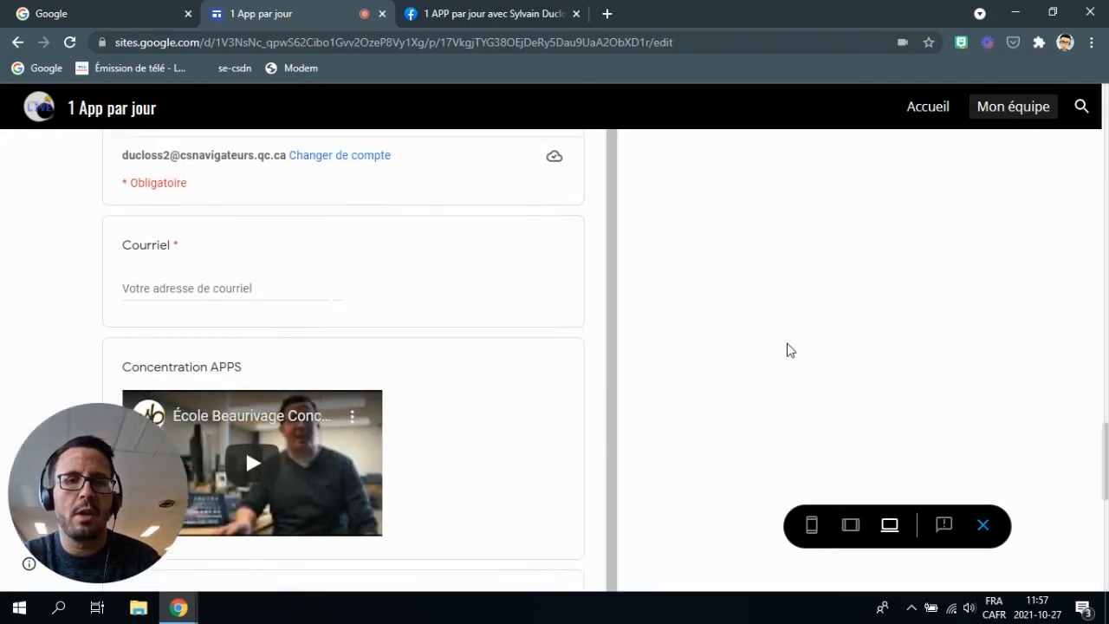
pyautogui.click(984, 524)
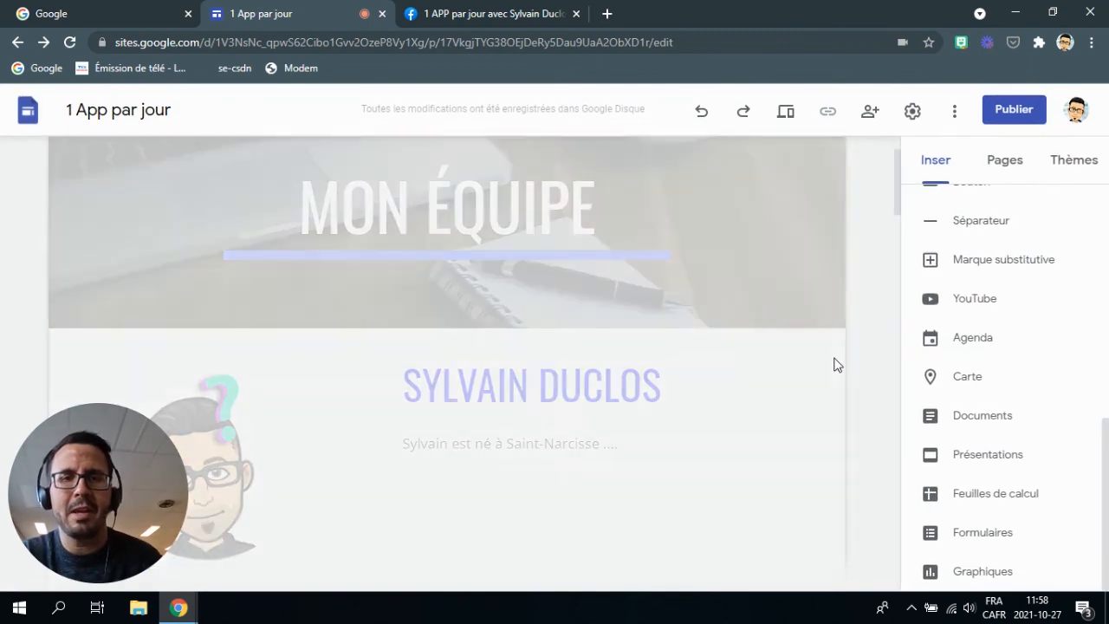